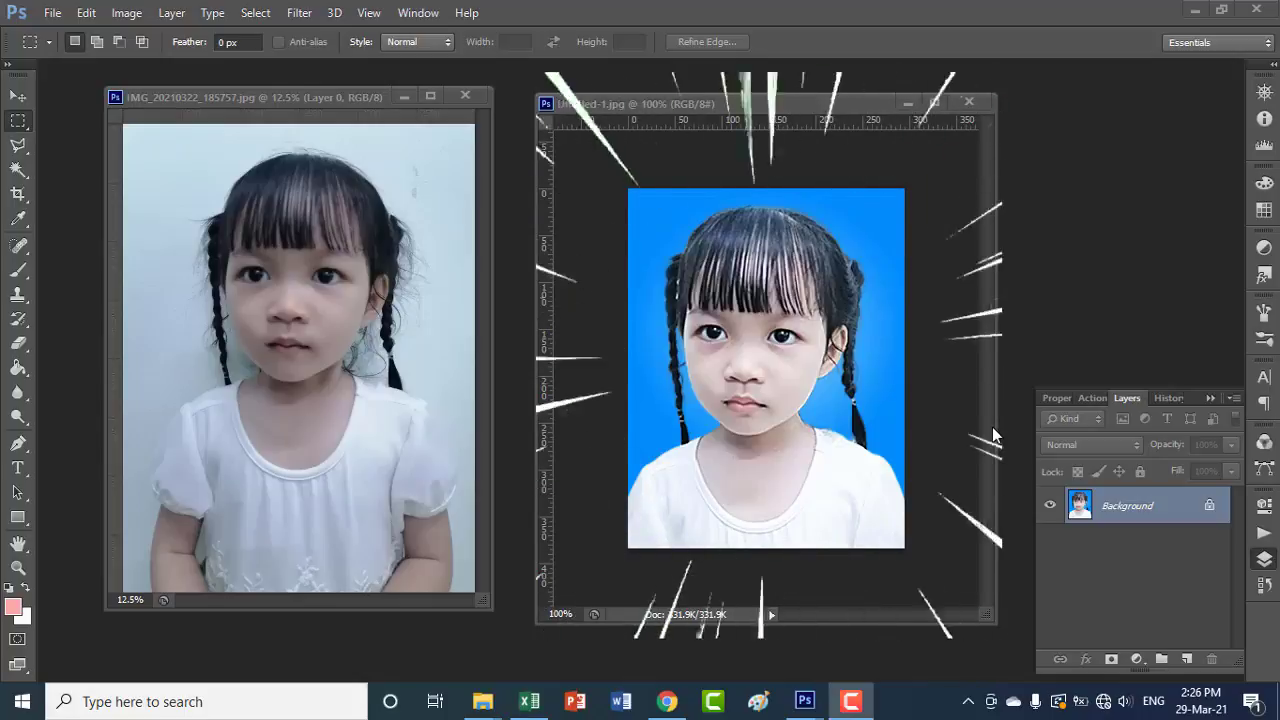
# Step: Close the blue-background Untitled-1 document and move the IMG photo window to the right
pyautogui.click(975, 100)
pyautogui.moveTo(298, 103); pyautogui.dragTo(500, 107)
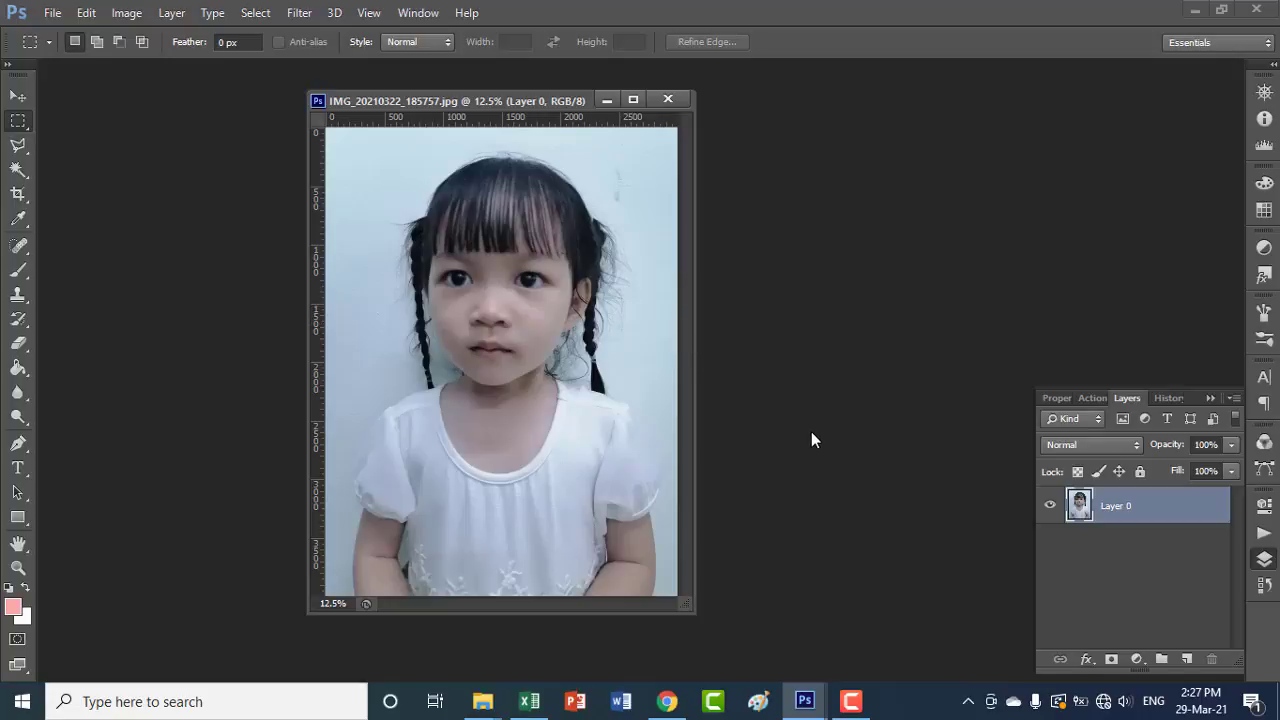
# Step: Search Google for 'remove bg' and open the remove.bg site from the first result
pyautogui.click(672, 703)
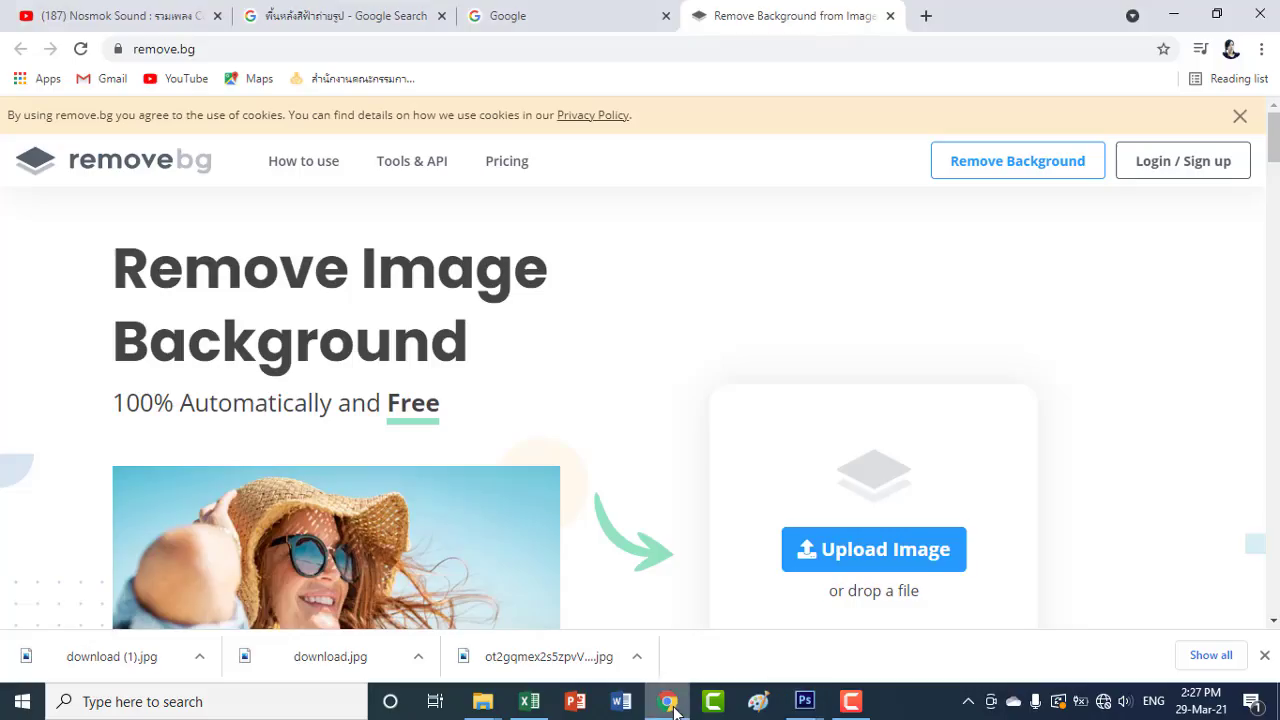
pyautogui.click(505, 25)
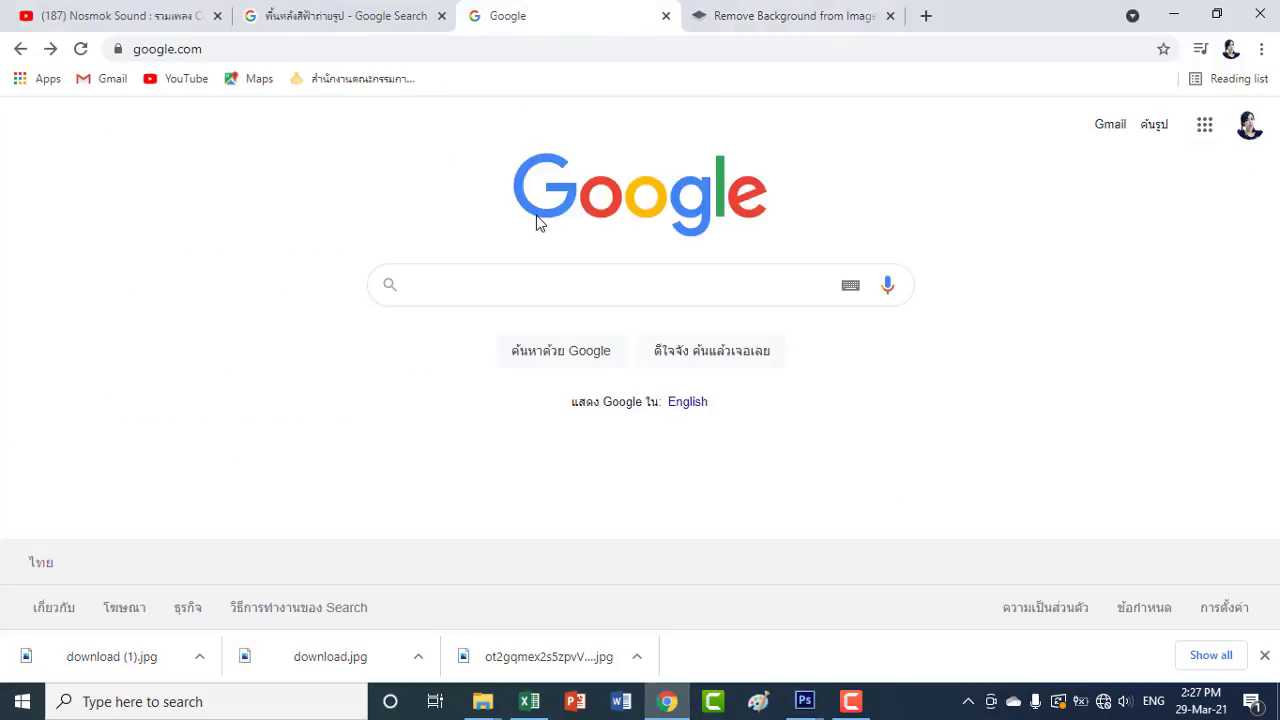
pyautogui.click(549, 285)
pyautogui.write('bg')
pyautogui.press('BackSpace')
pyautogui.press('BackSpace')
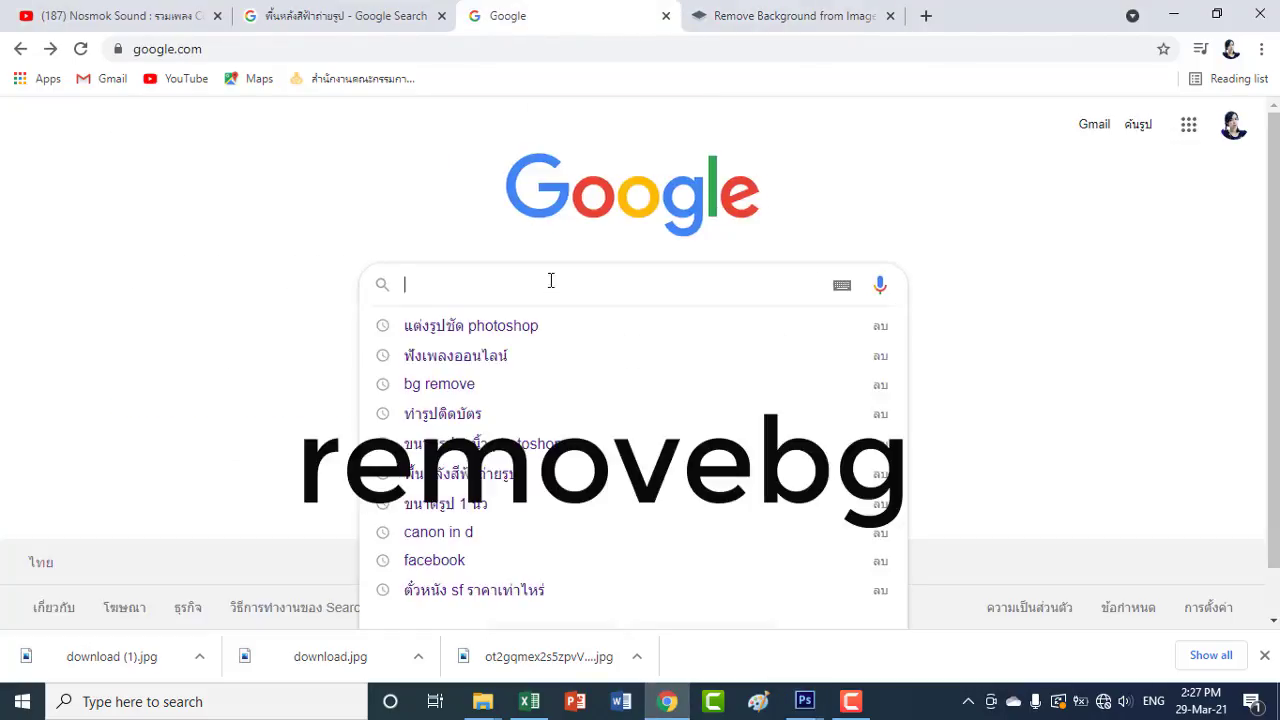
pyautogui.write('rem')
pyautogui.write('ove bg')
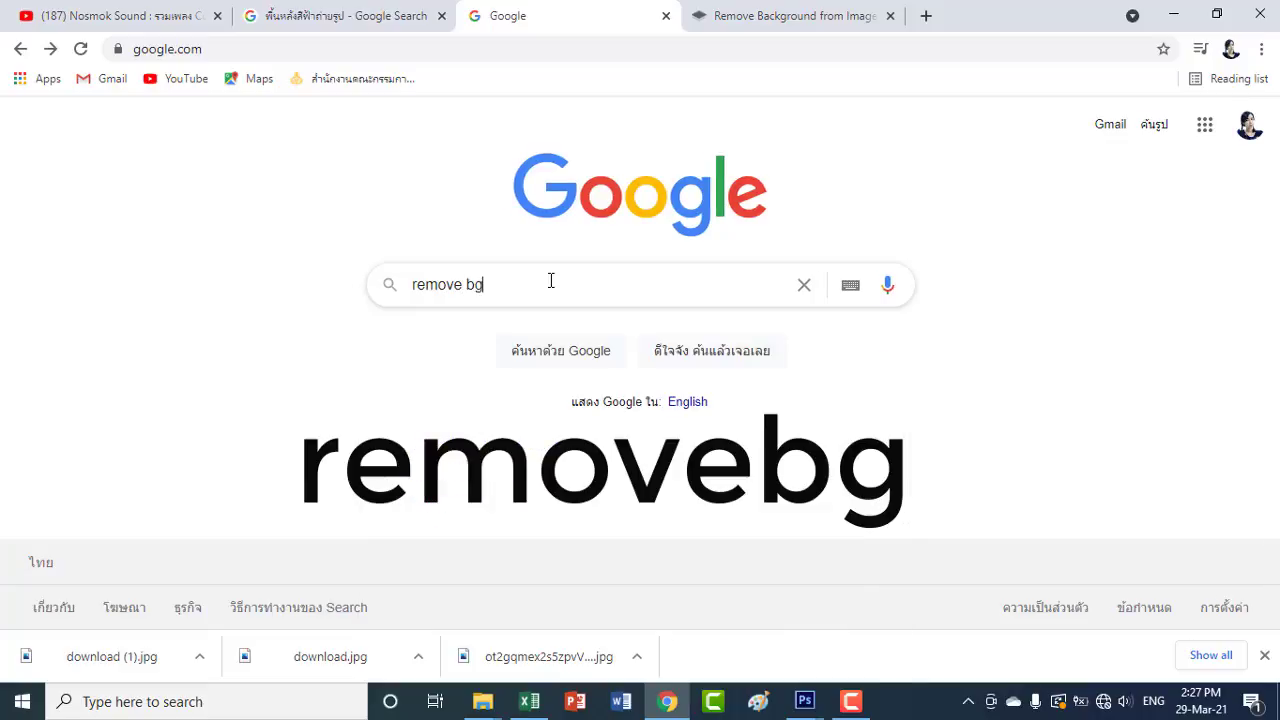
pyautogui.press('Return')
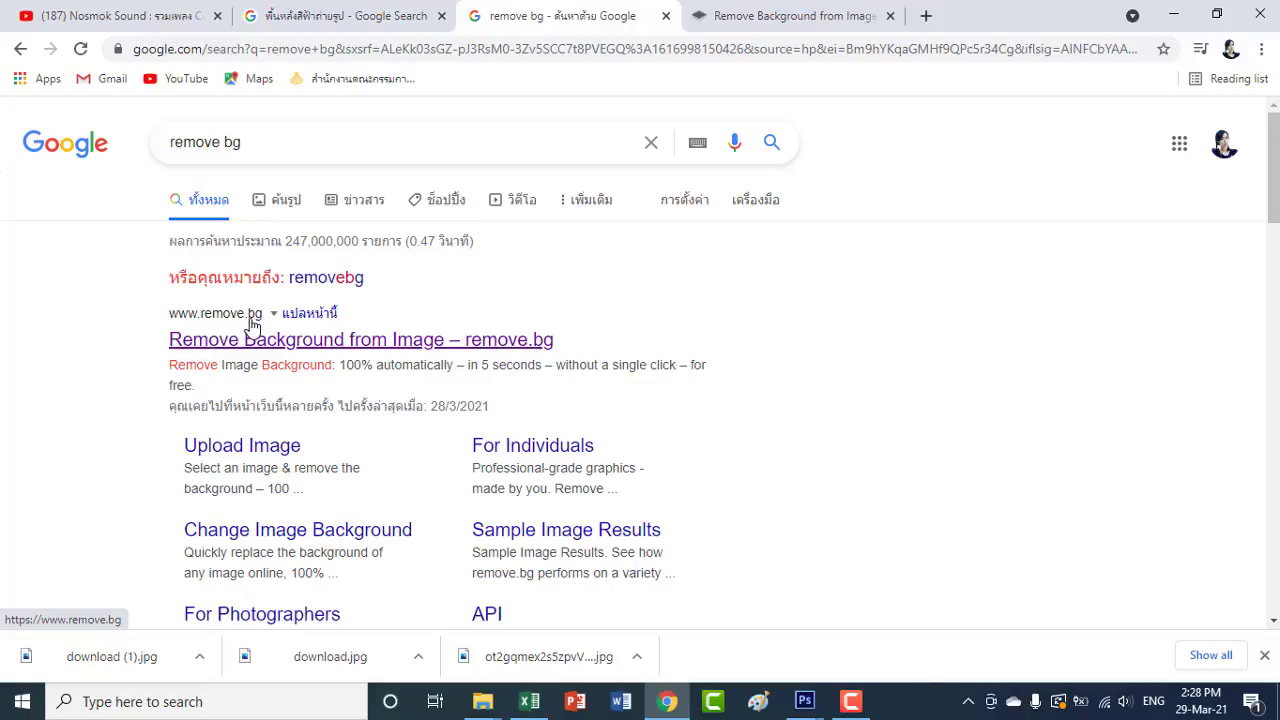
pyautogui.click(377, 341)
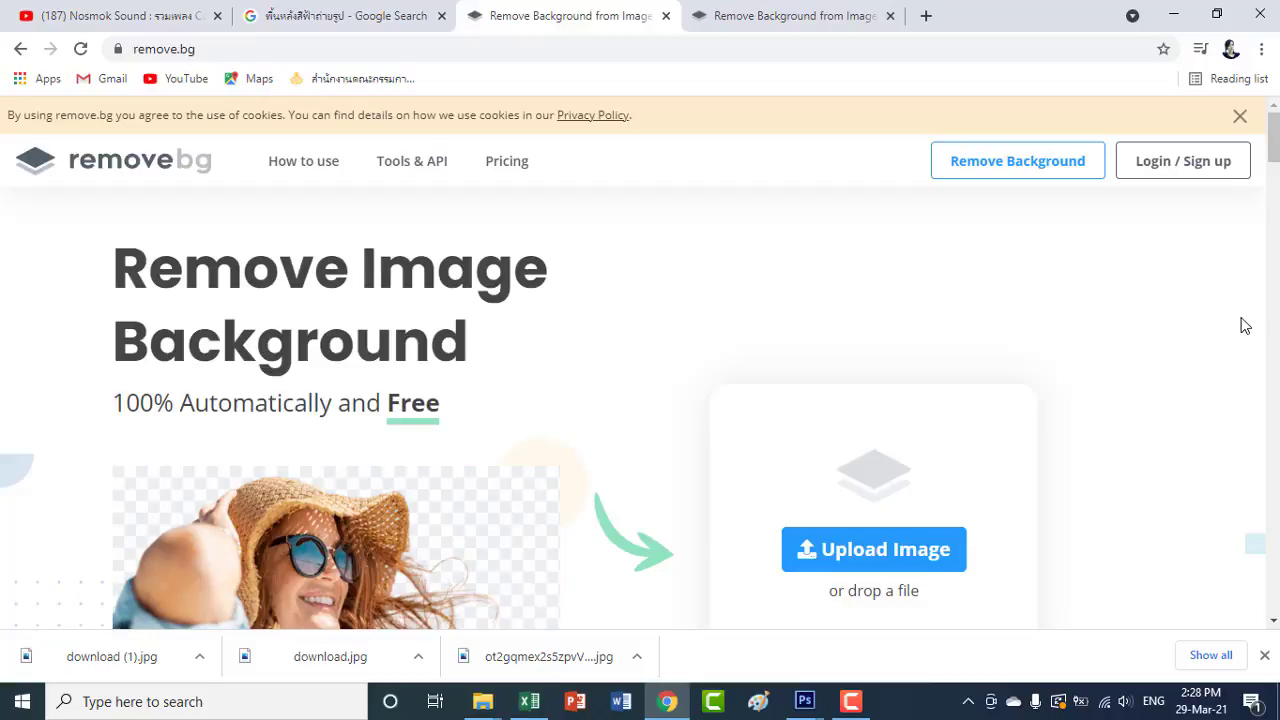
# Step: Upload the photo IMG_20210322_185757 from the ID photos folder to remove.bg
pyautogui.scroll(-1, 1245, 325)
pyautogui.scroll(-1, 1245, 325)
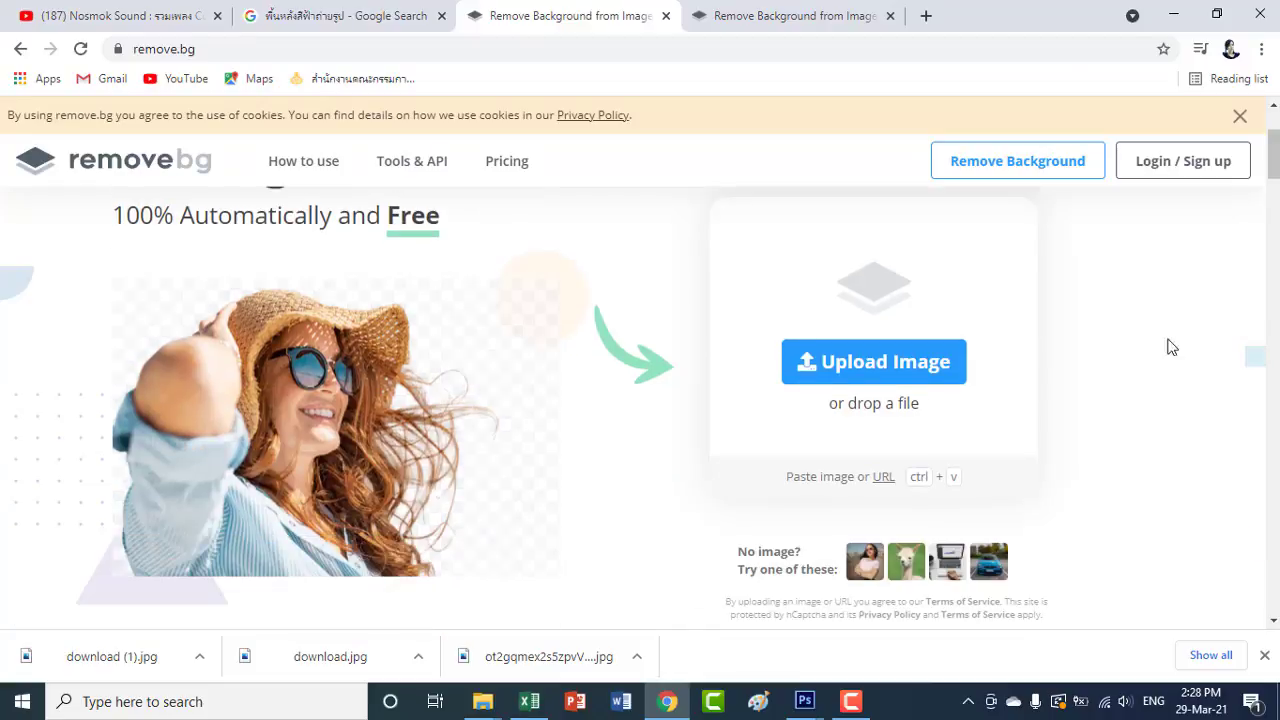
pyautogui.click(887, 367)
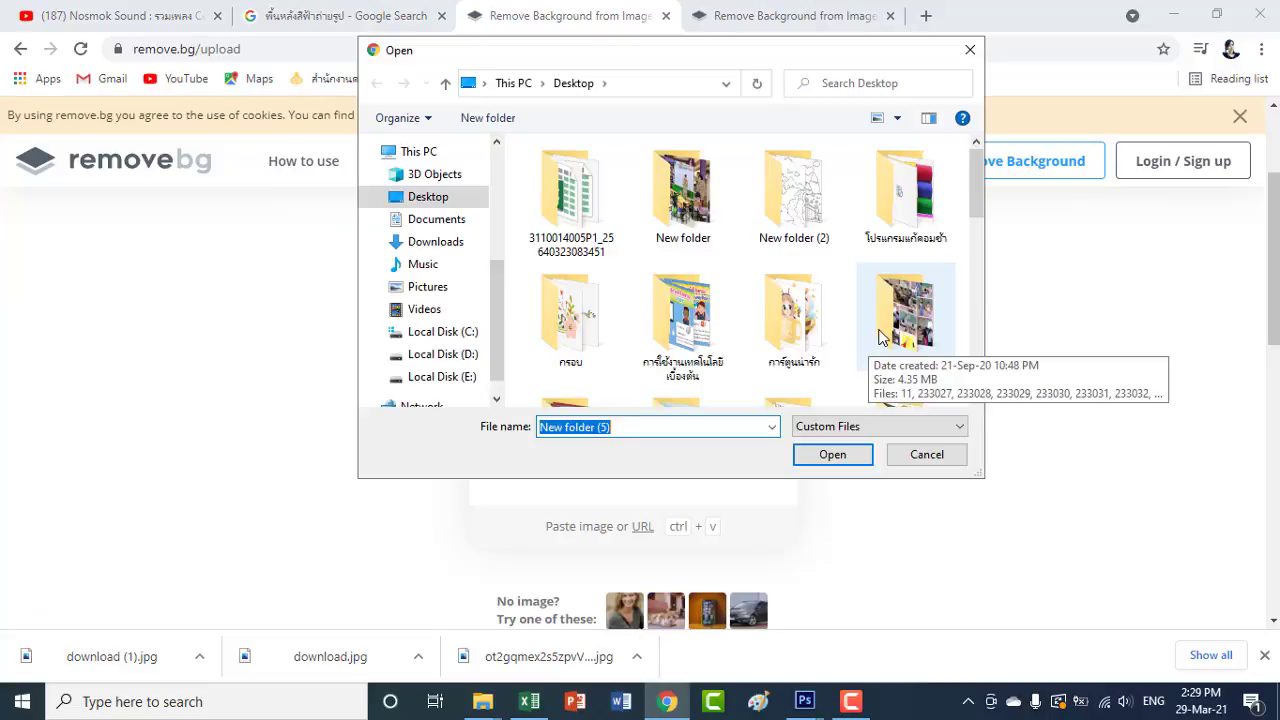
pyautogui.scroll(-2, 880, 335)
pyautogui.doubleClick(546, 363)
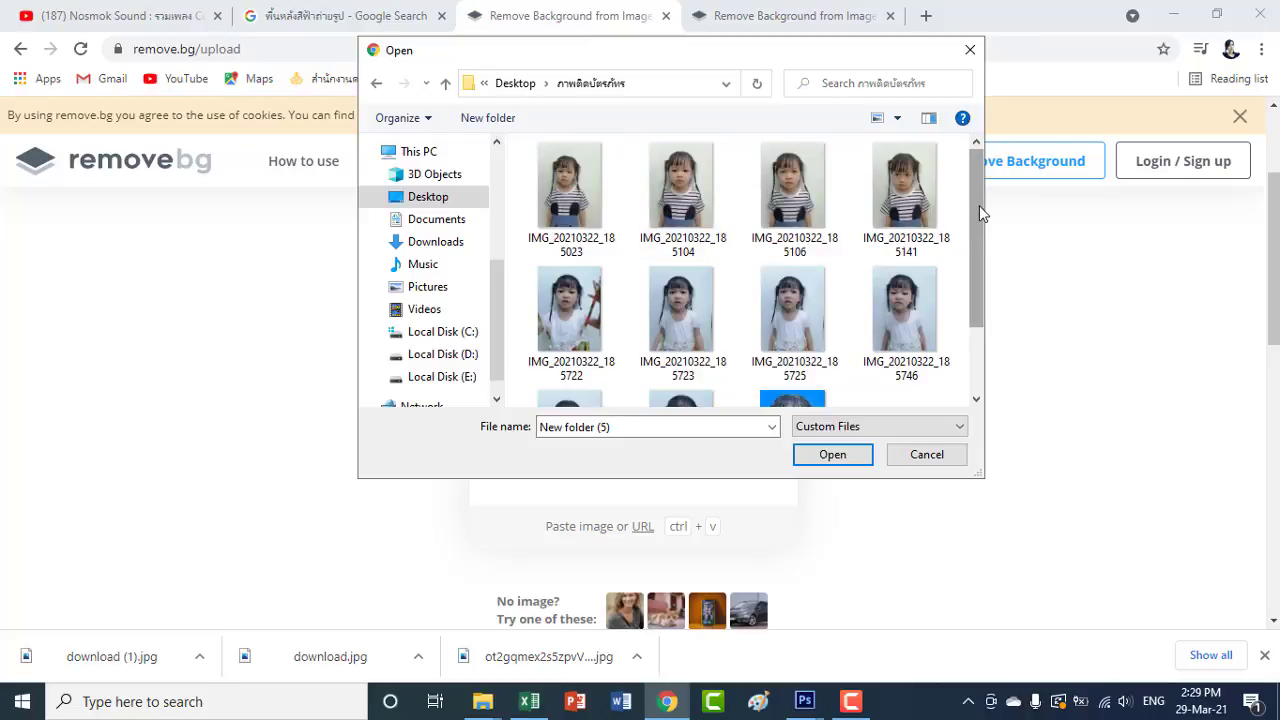
pyautogui.moveTo(979, 207); pyautogui.dragTo(983, 288)
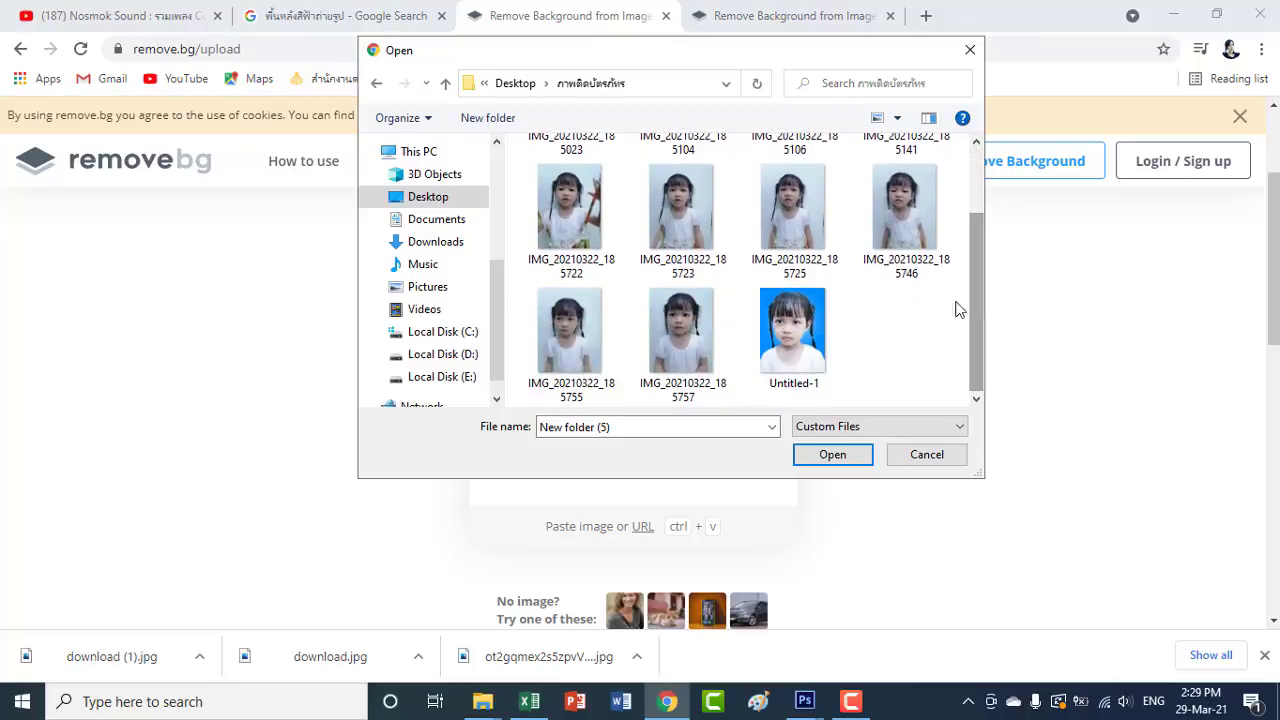
pyautogui.click(676, 333)
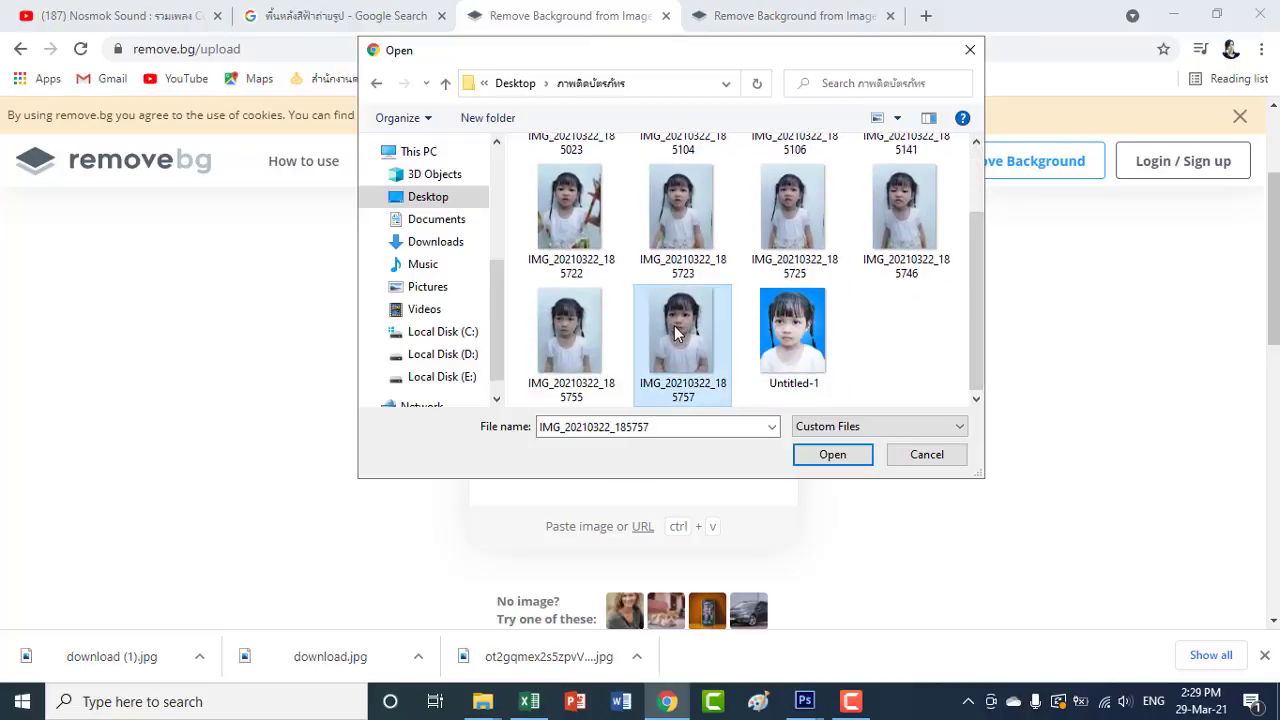
pyautogui.click(838, 458)
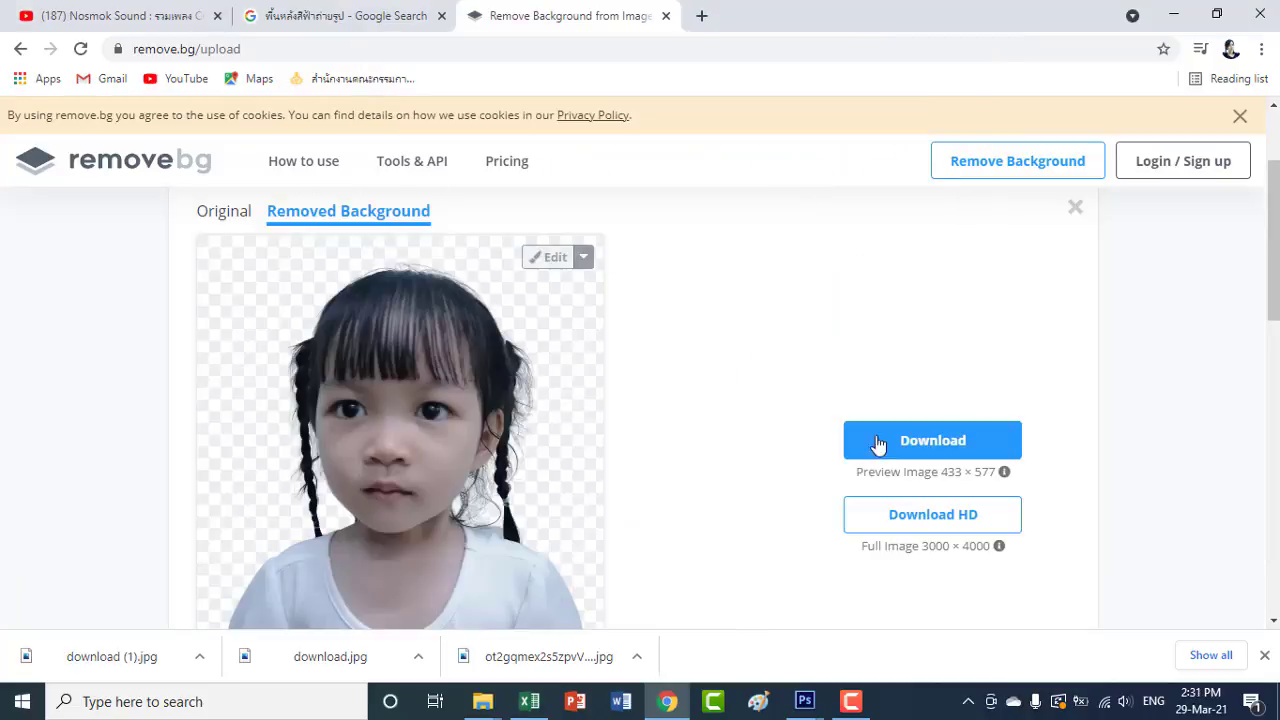
# Step: Download the background-removed preview PNG of the photo
pyautogui.scroll(-2, 600, 363)
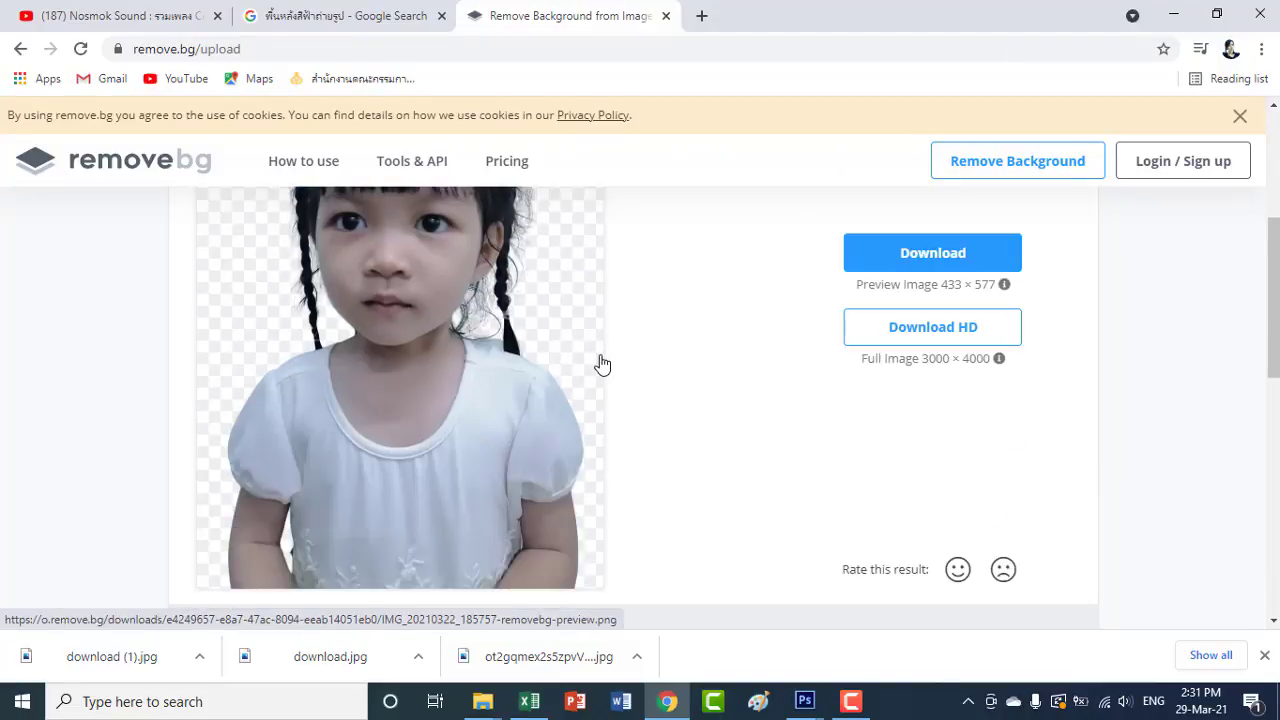
pyautogui.scroll(-1, 600, 363)
pyautogui.scroll(2, 600, 363)
pyautogui.scroll(2, 600, 363)
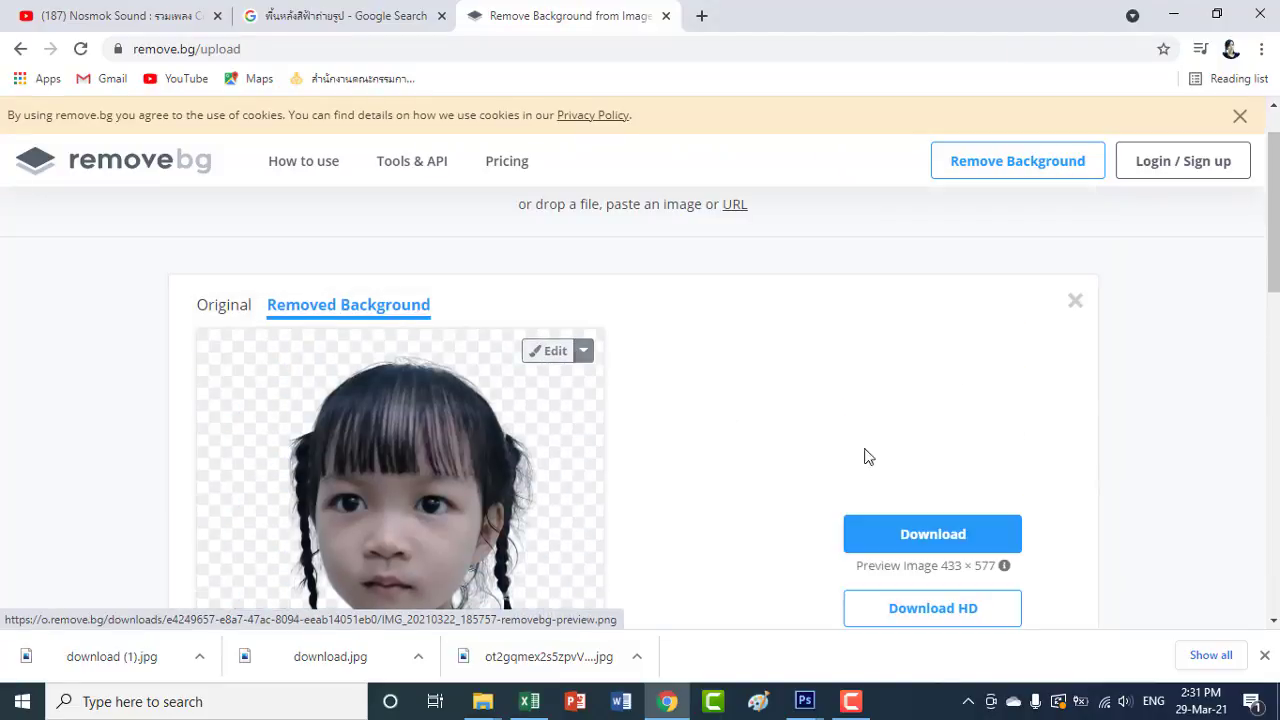
pyautogui.scroll(-1, 1100, 458)
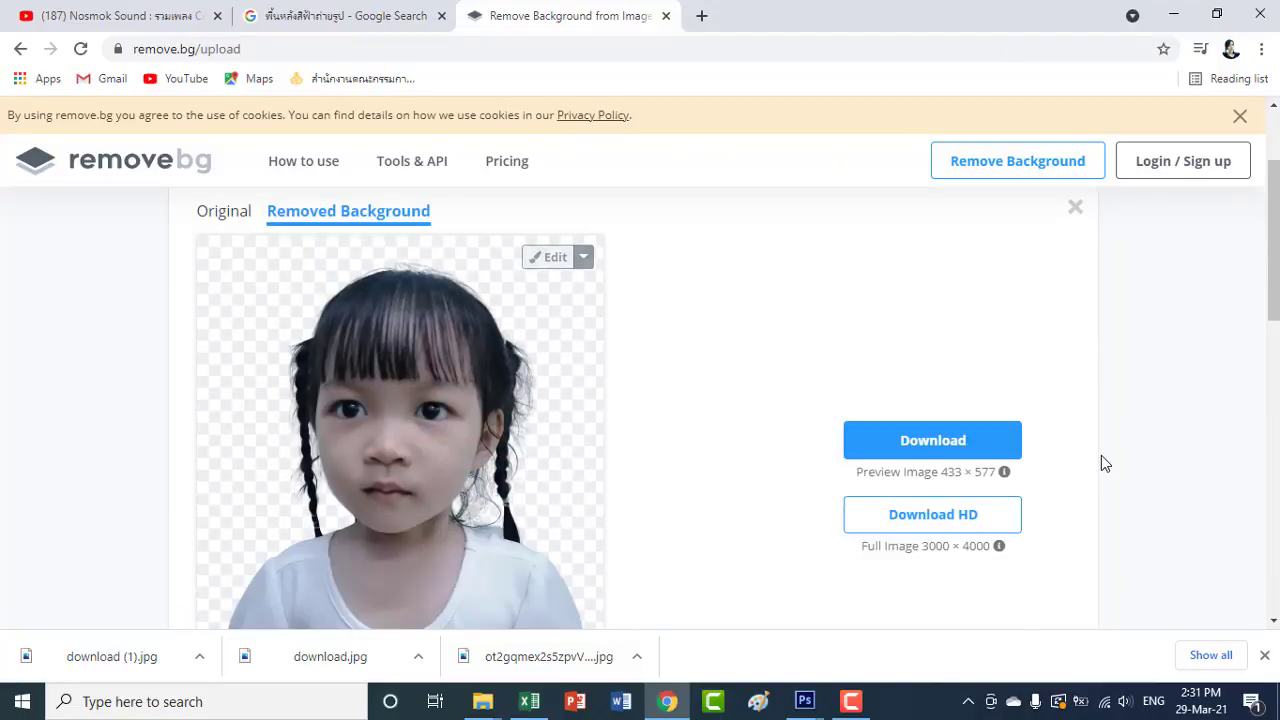
pyautogui.click(937, 447)
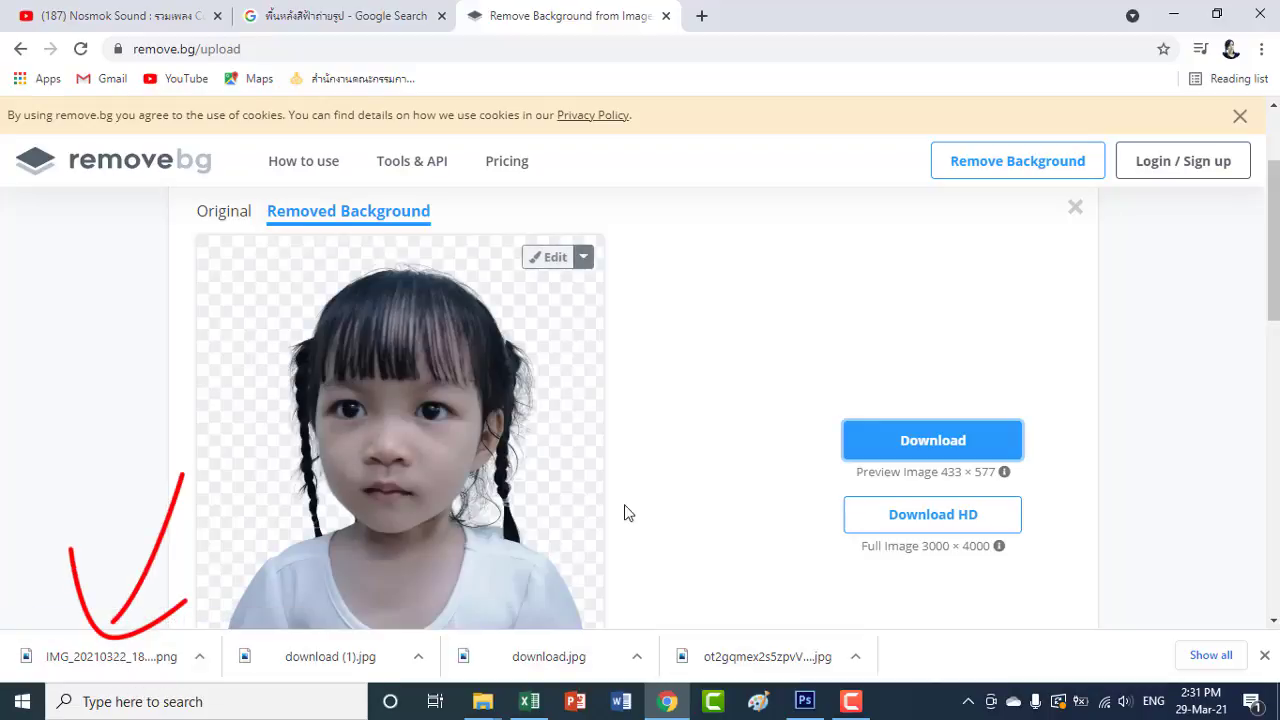
# Step: Preview the thaidphoto.com blue gradient backdrop in the Google Images results
pyautogui.click(330, 18)
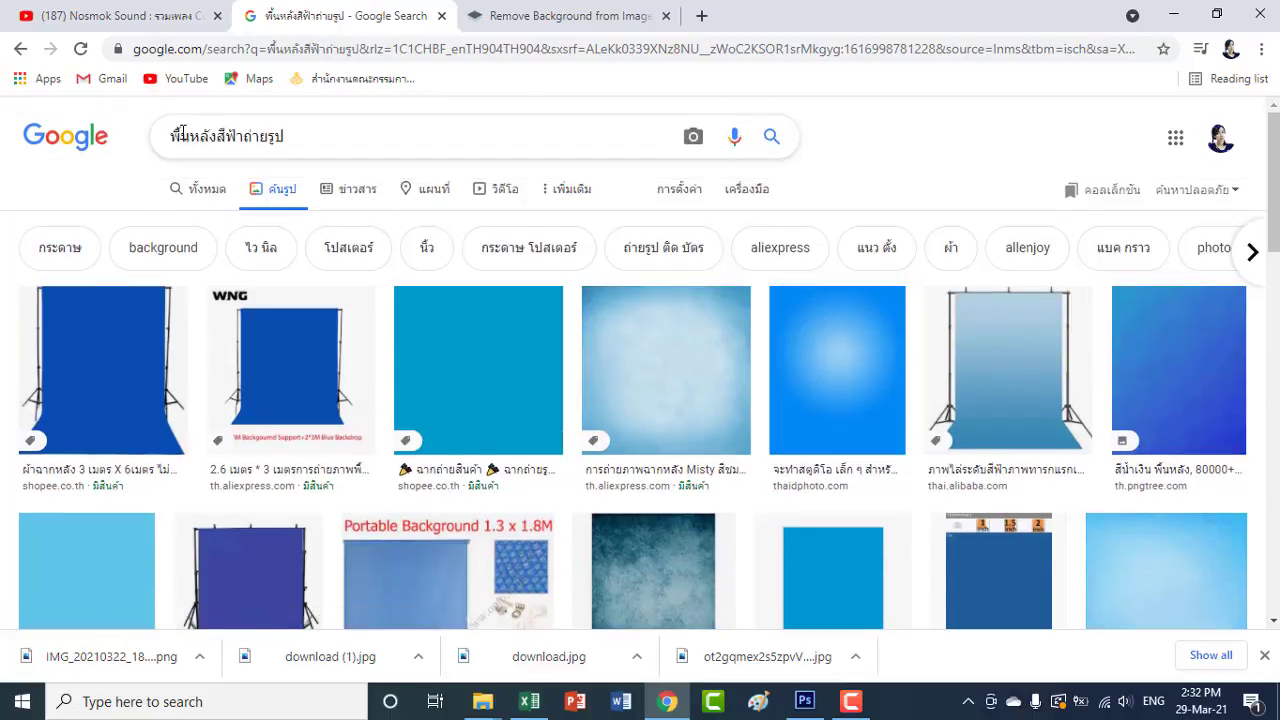
pyautogui.click(311, 137)
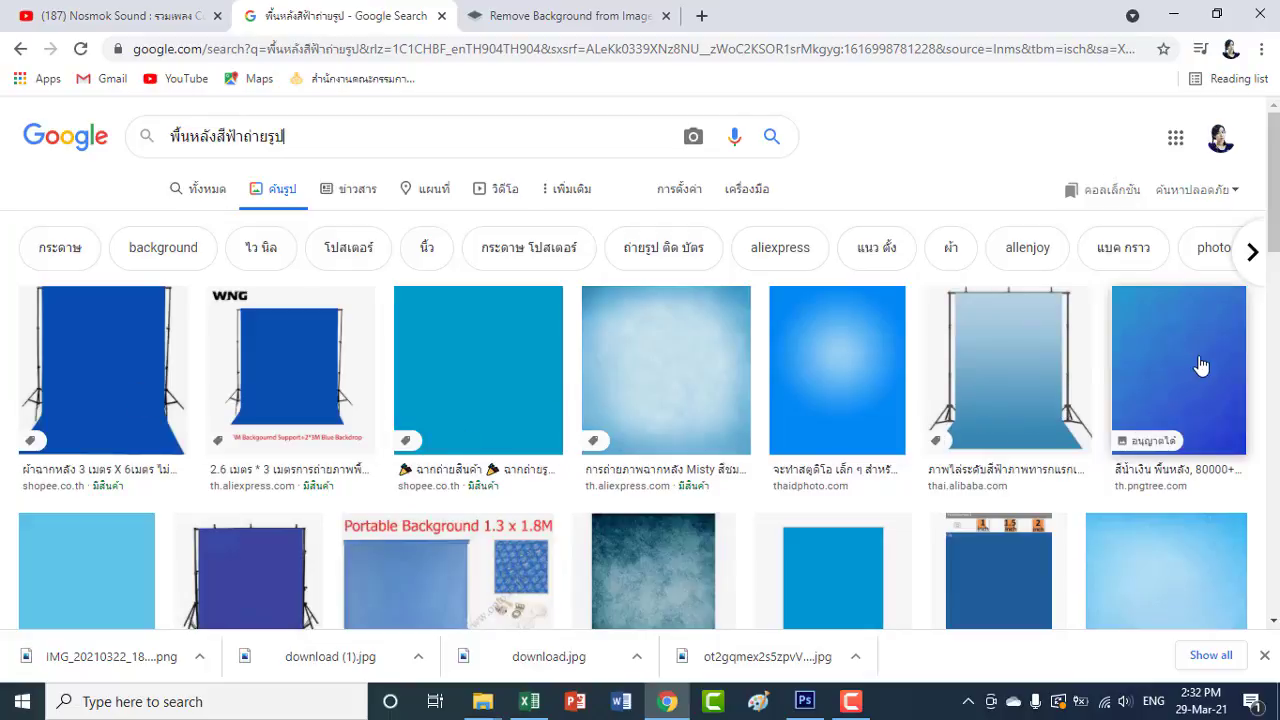
pyautogui.scroll(-1, 1194, 360)
pyautogui.scroll(-1, 1194, 362)
pyautogui.scroll(2, 1194, 365)
pyautogui.click(848, 365)
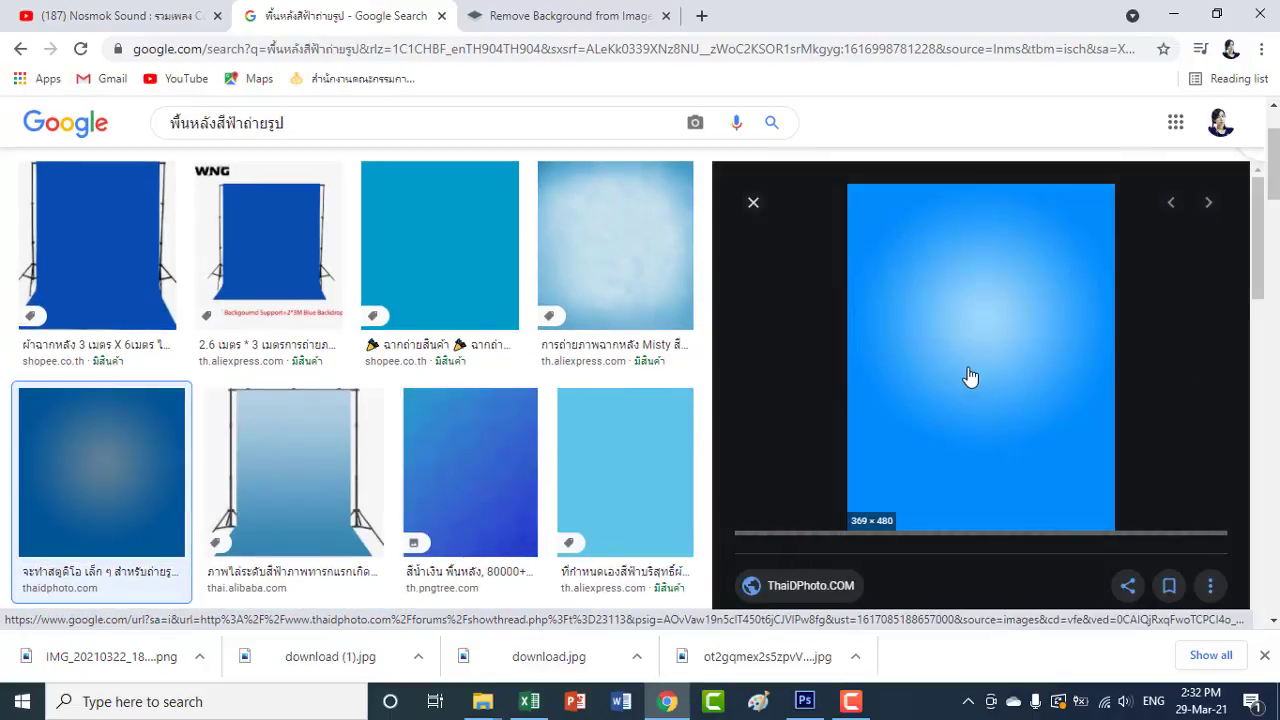
# Step: Save the blue backdrop image to the Desktop as download (2).jpg
pyautogui.rightClick(904, 408)
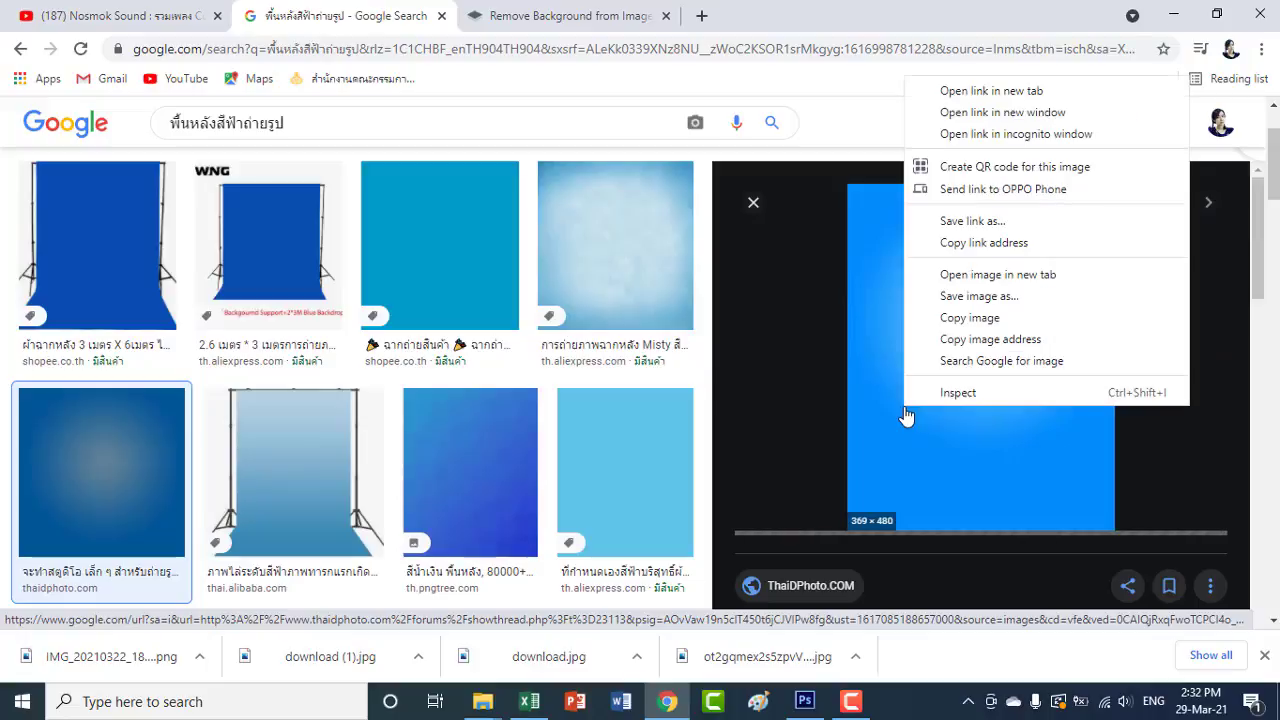
pyautogui.click(1036, 300)
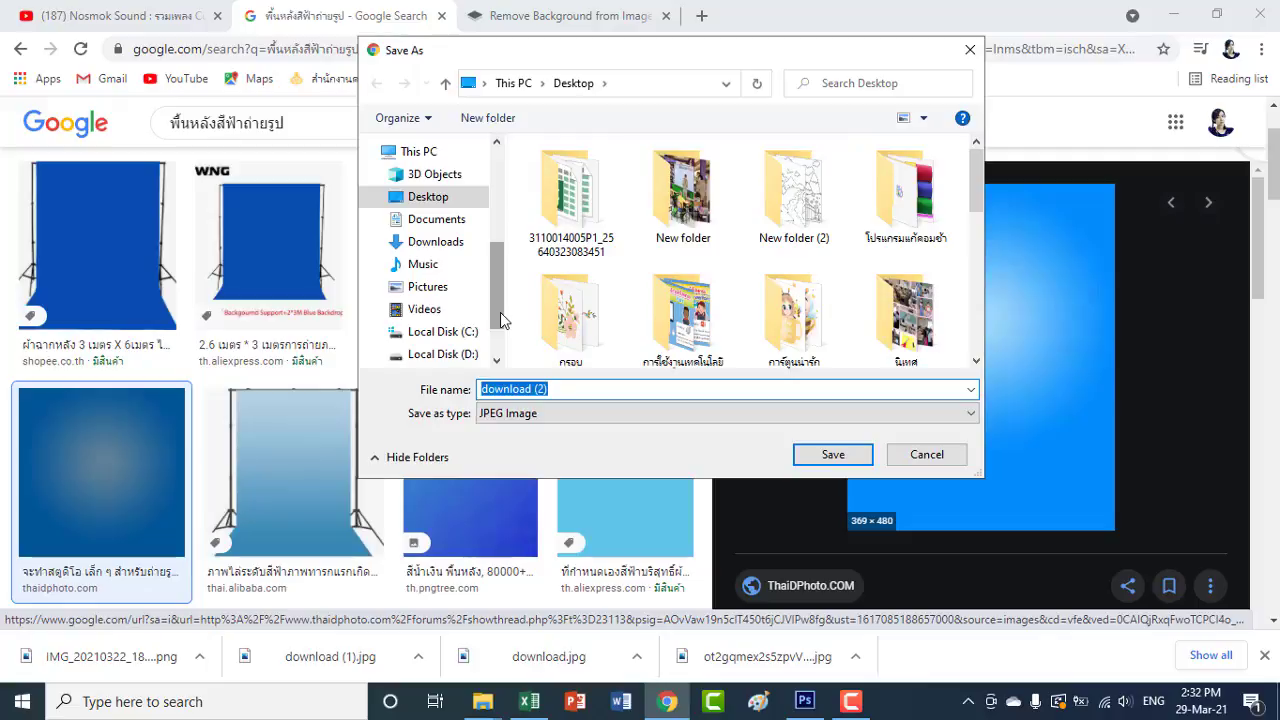
pyautogui.moveTo(428, 196)
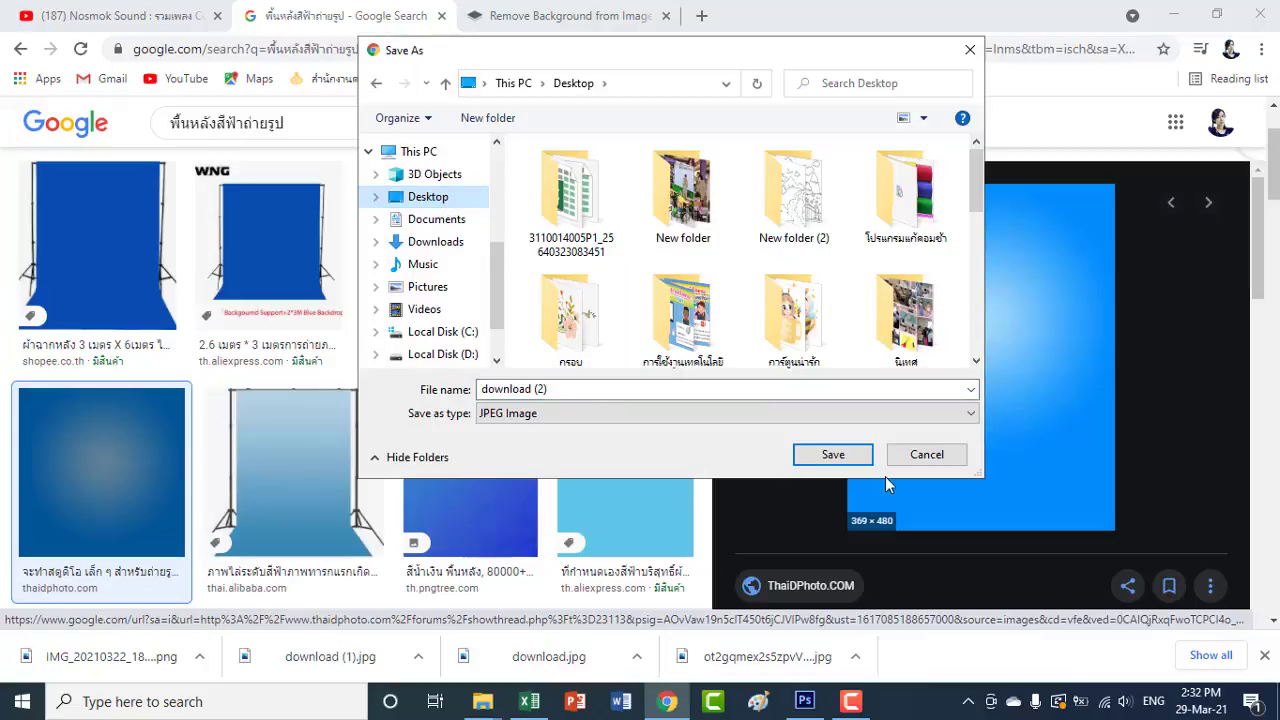
pyautogui.click(483, 389)
pyautogui.moveTo(483, 389); pyautogui.dragTo(548, 389)
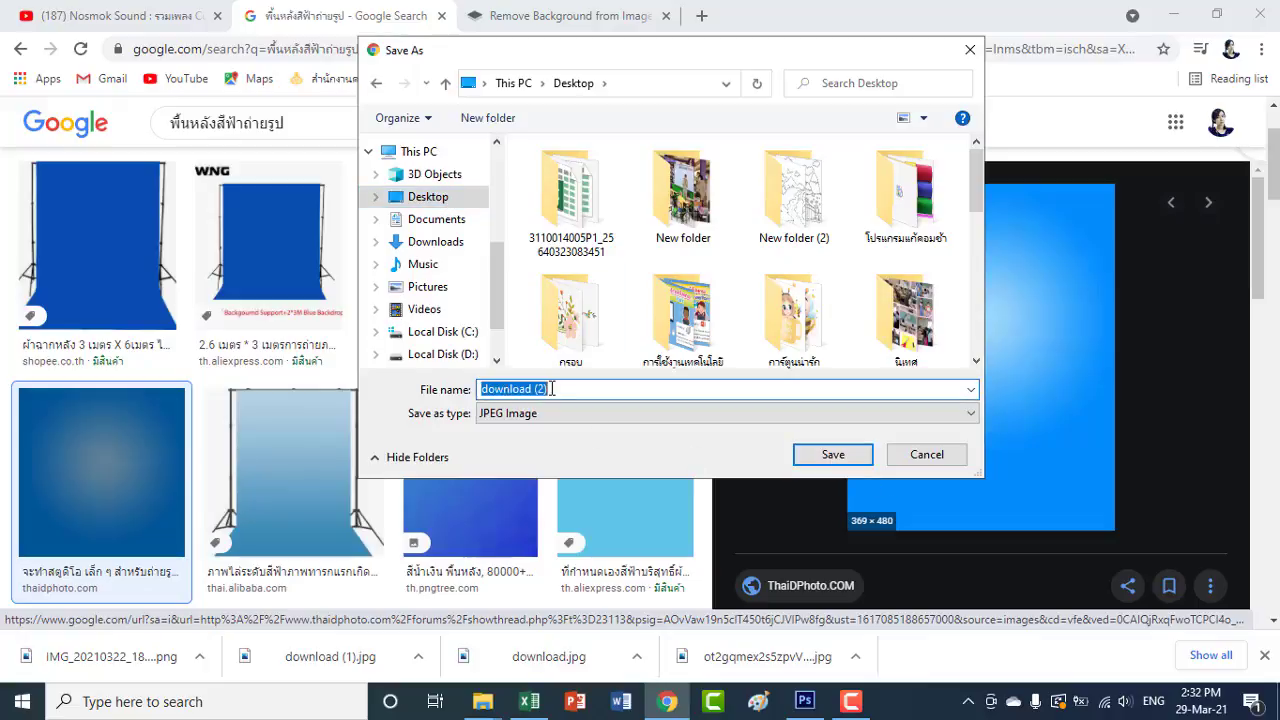
pyautogui.click(548, 389)
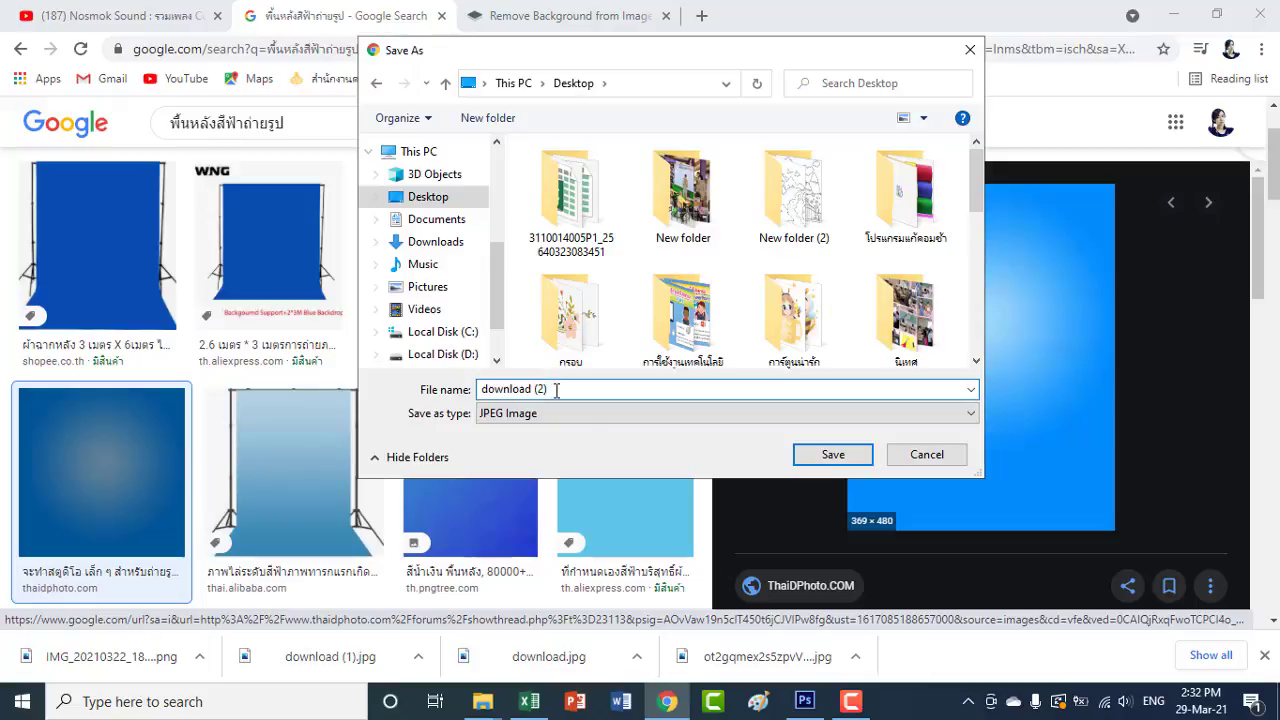
pyautogui.click(840, 455)
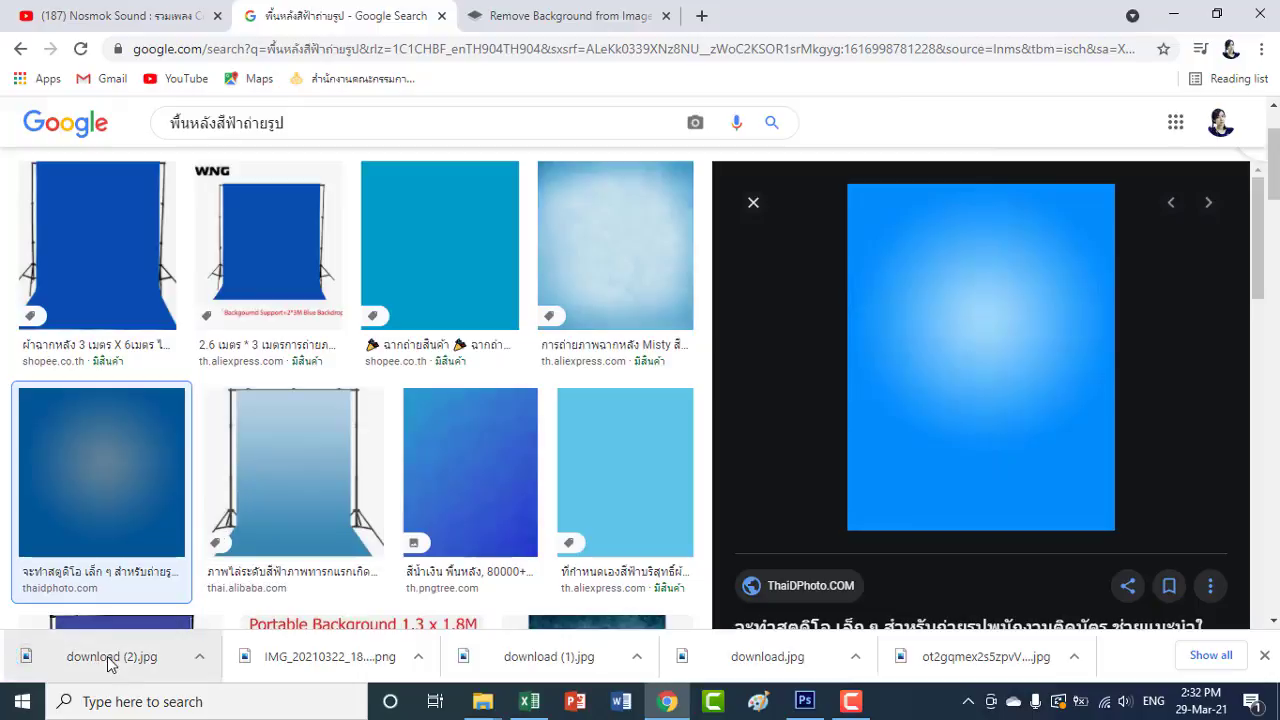
# Step: Open download (2).jpg from the Desktop in Photoshop and arrange it beside the size chart
pyautogui.click(806, 703)
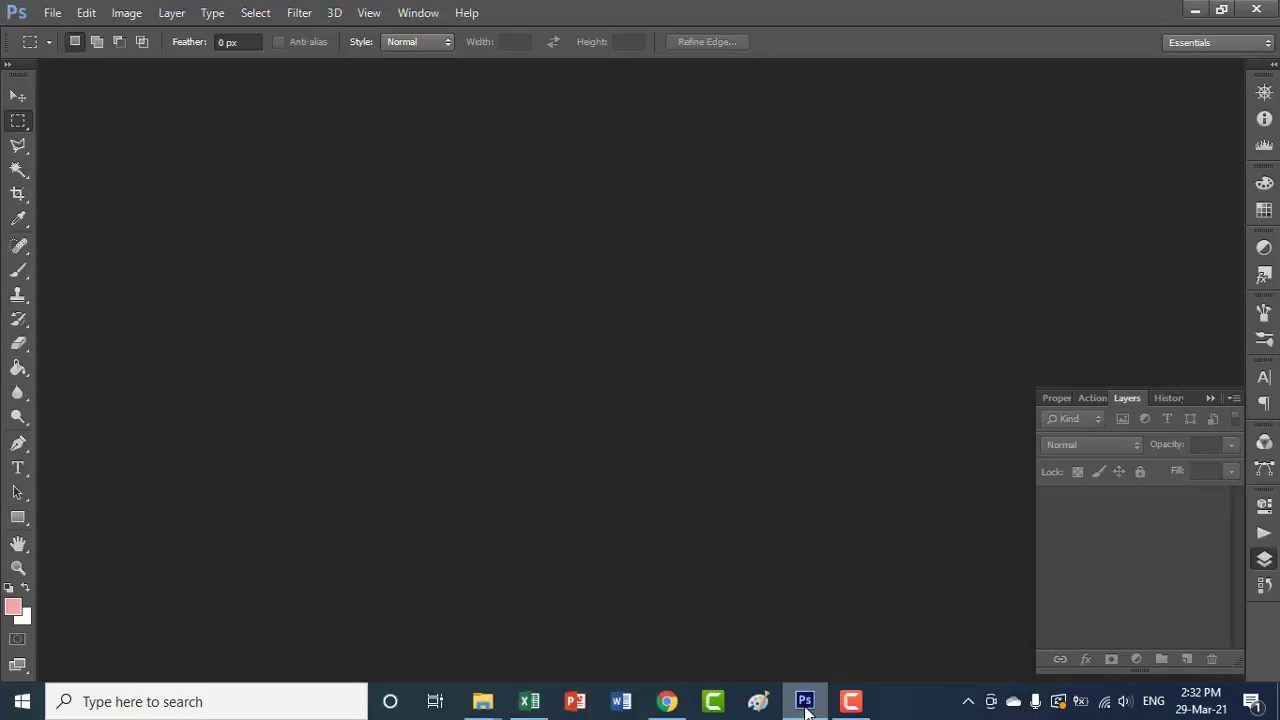
pyautogui.click(53, 14)
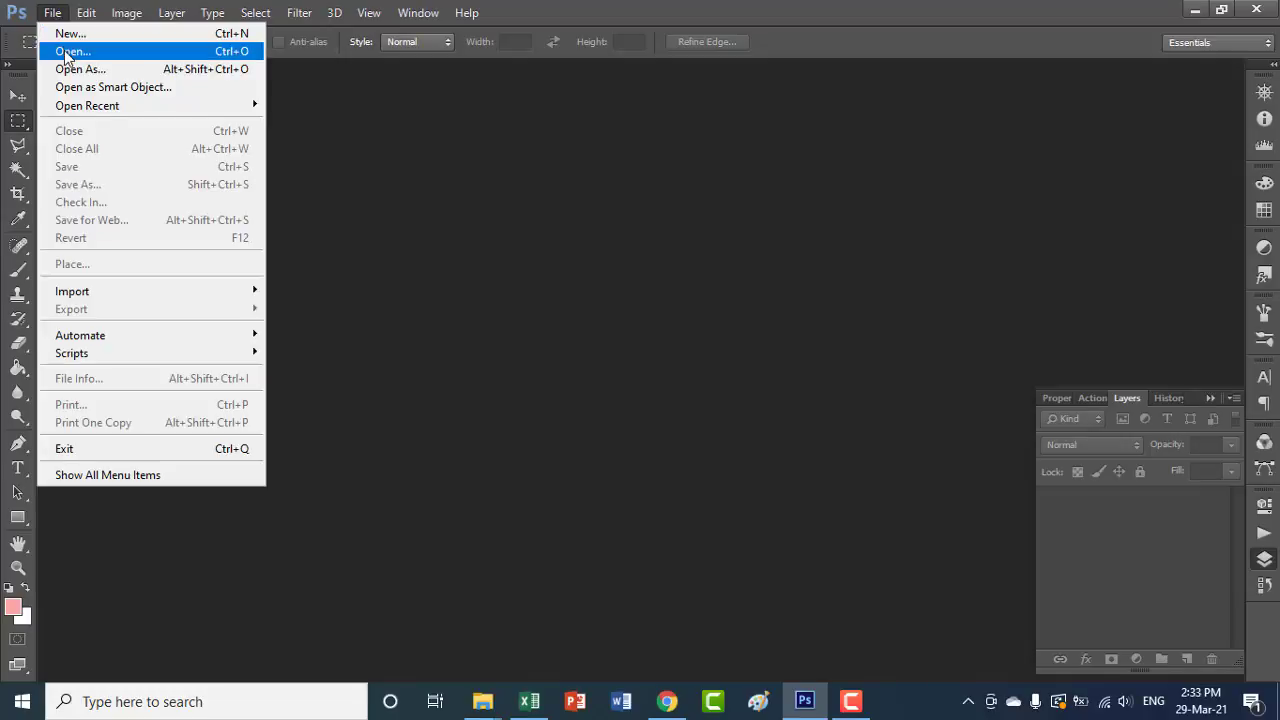
pyautogui.click(66, 53)
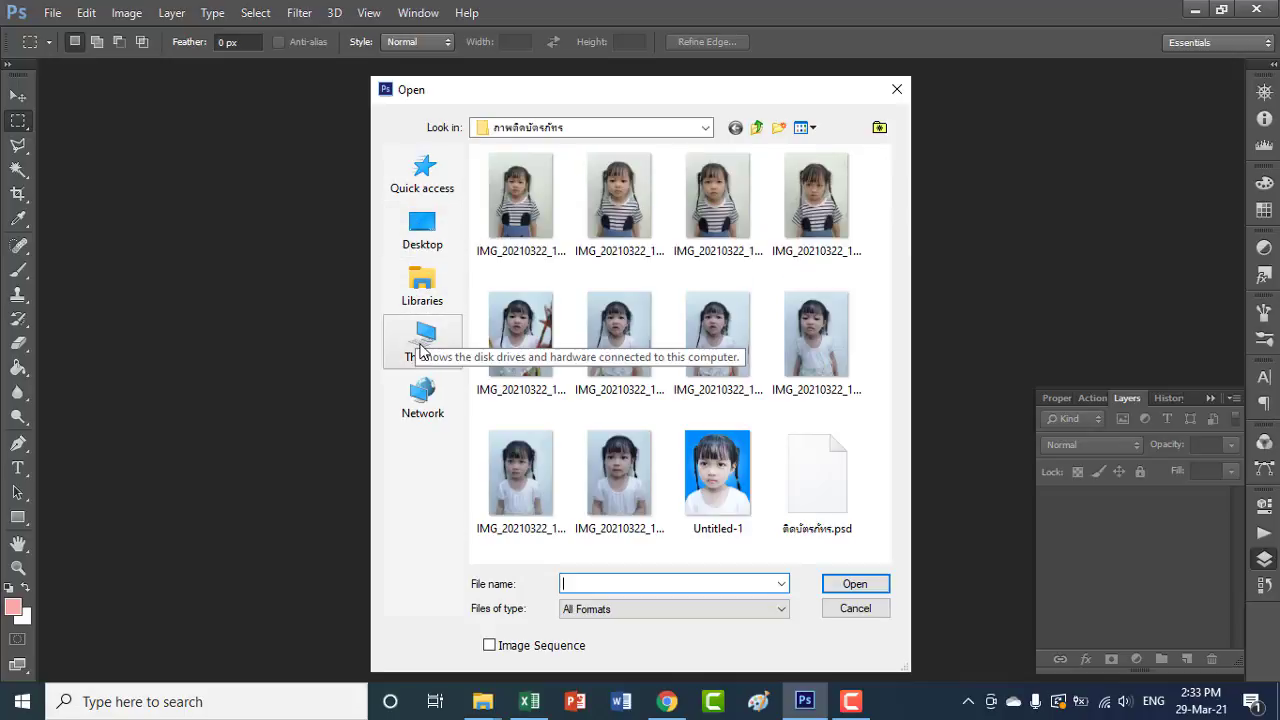
pyautogui.click(414, 238)
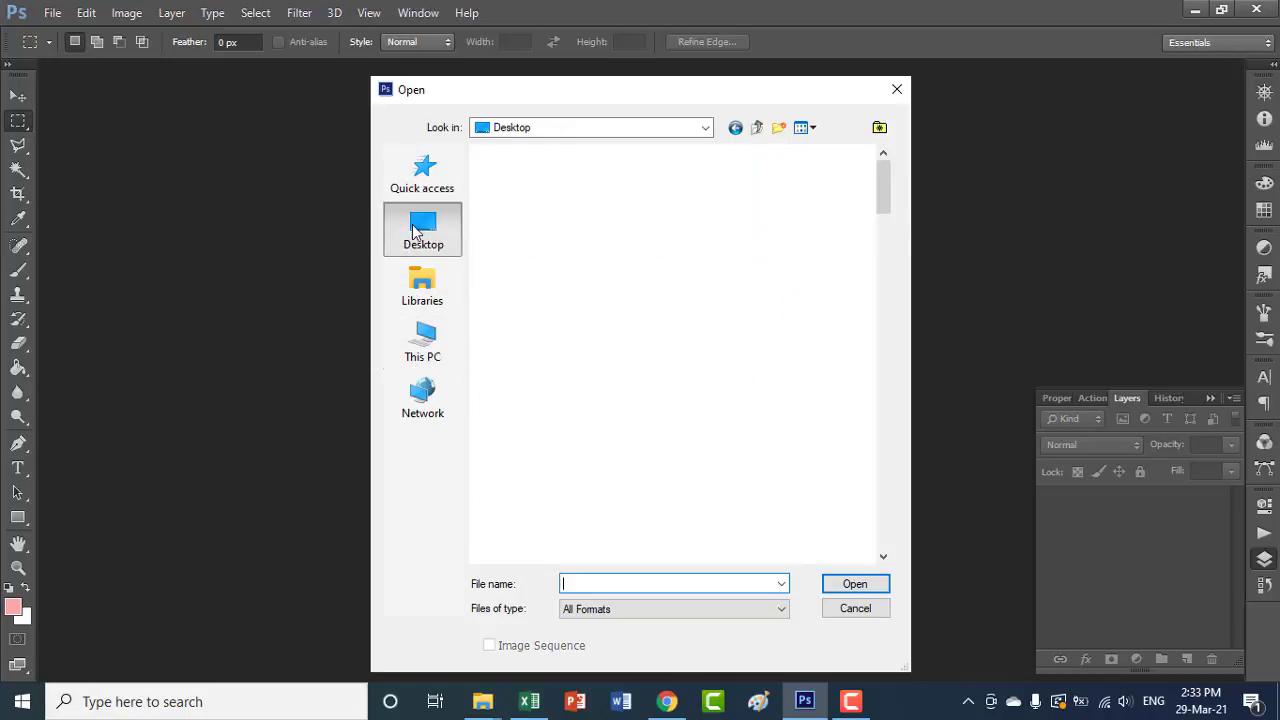
pyautogui.moveTo(878, 178); pyautogui.dragTo(876, 352)
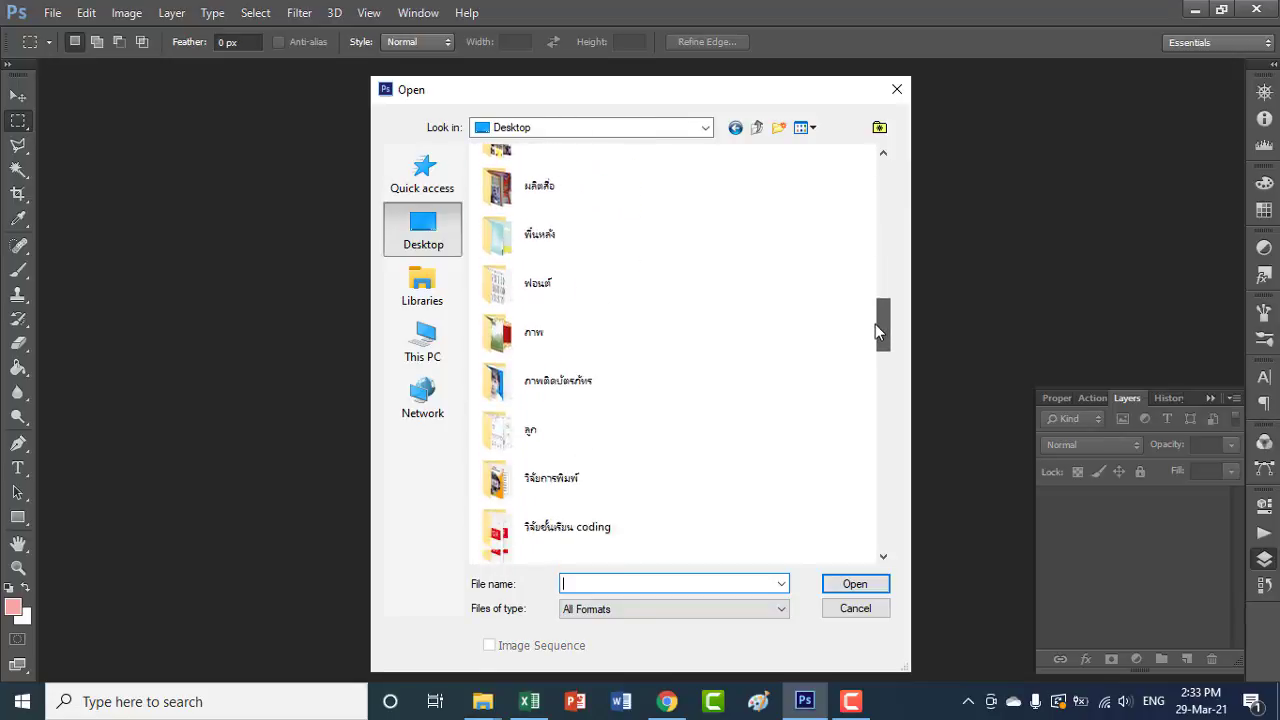
pyautogui.moveTo(875, 352); pyautogui.dragTo(873, 395)
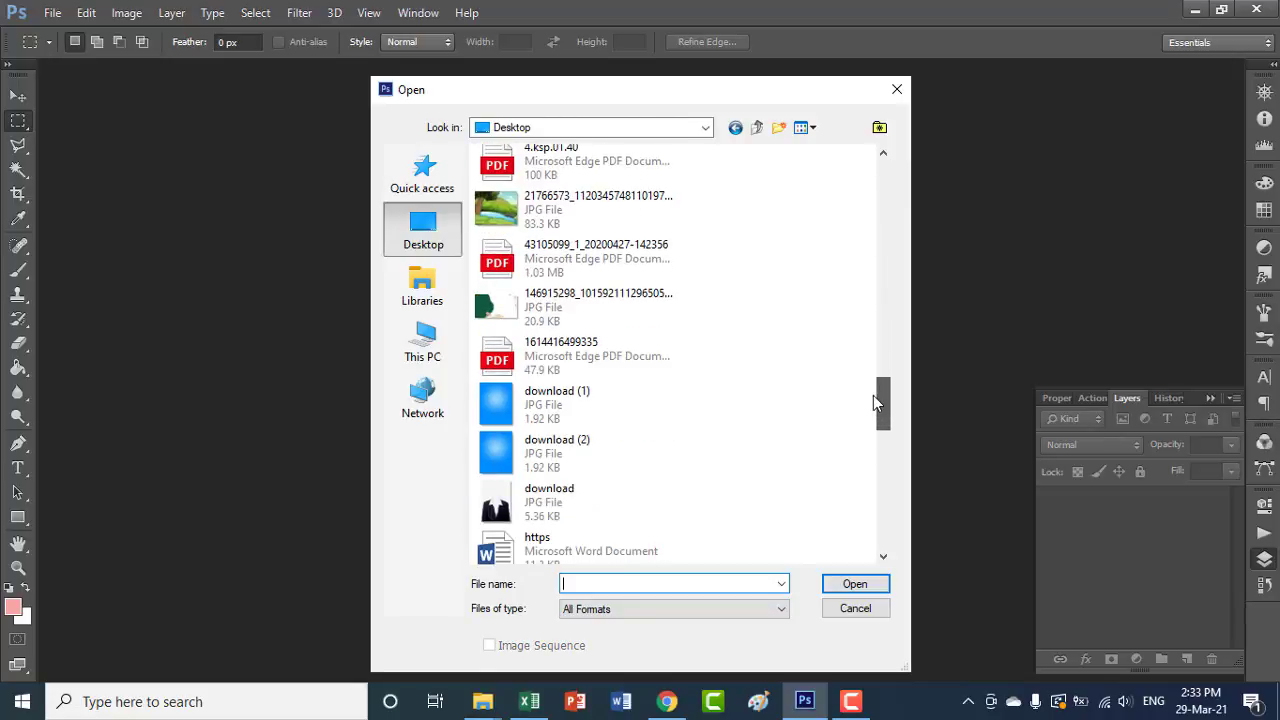
pyautogui.click(560, 452)
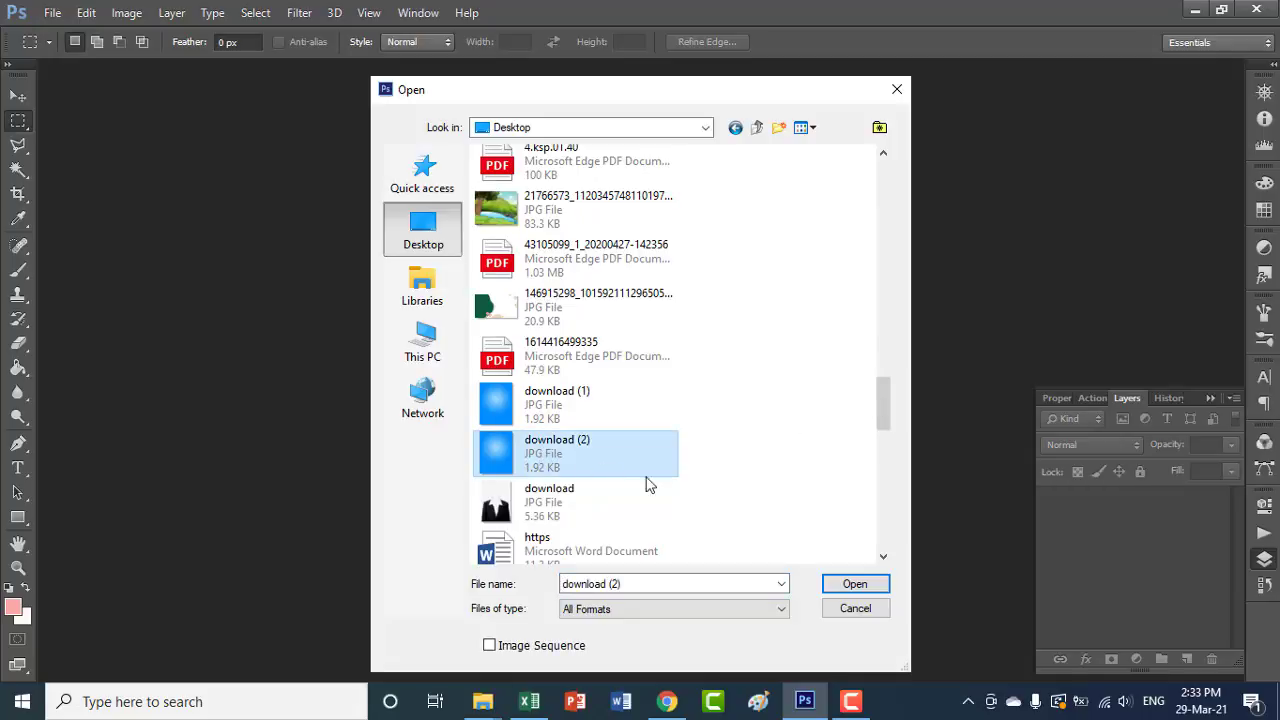
pyautogui.click(856, 586)
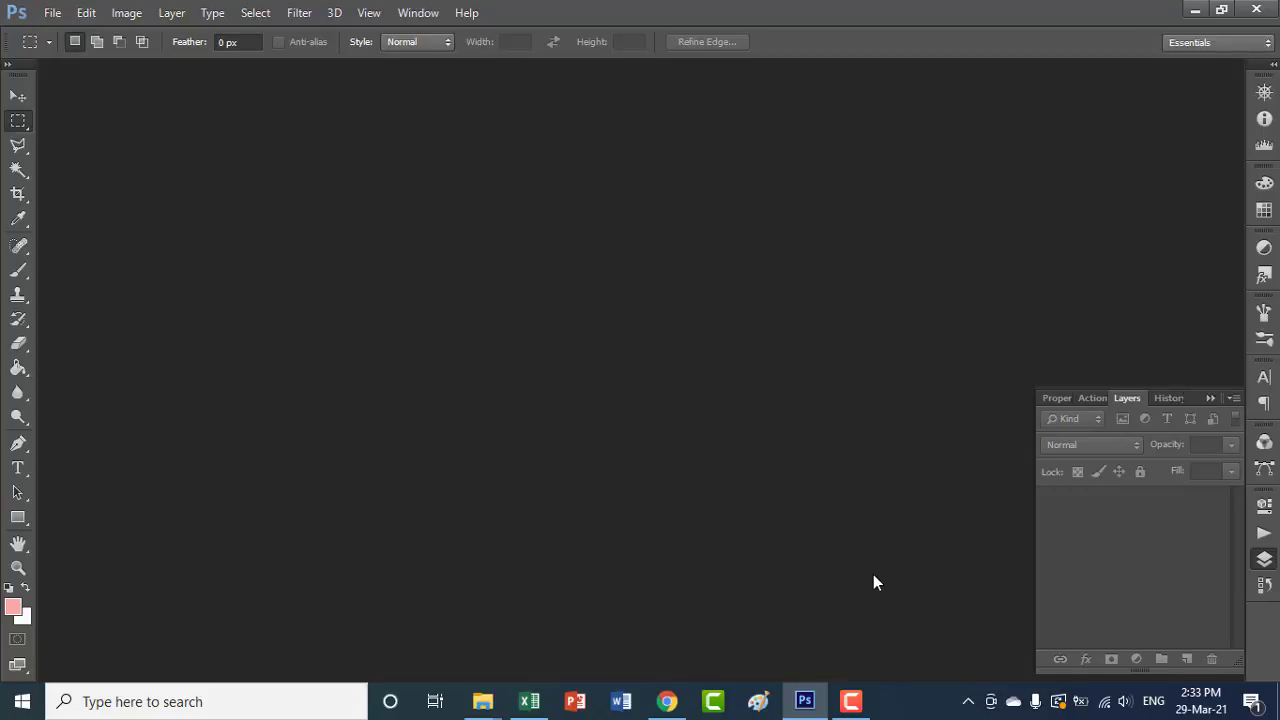
pyautogui.moveTo(131, 75); pyautogui.dragTo(383, 115)
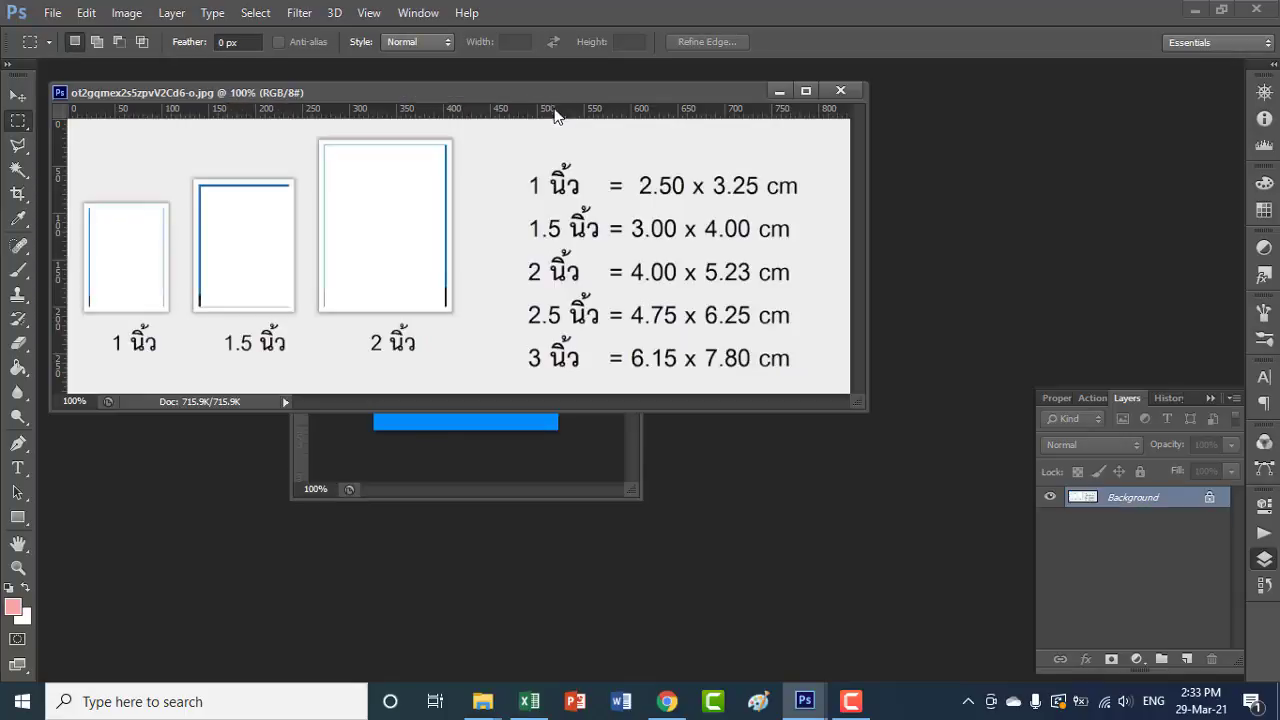
pyautogui.moveTo(557, 90); pyautogui.dragTo(681, 91)
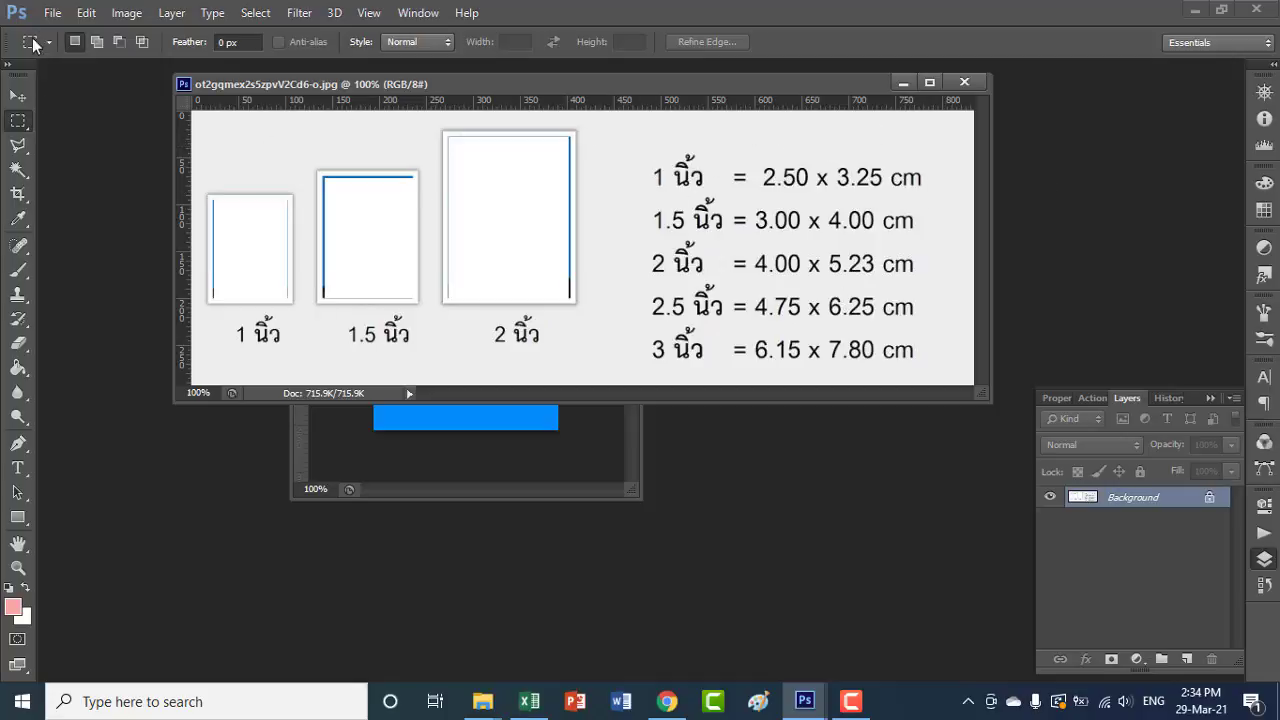
# Step: Create a new white 2.5 × 3.25 cm document at 300 ppi and arrange its window
pyautogui.click(52, 13)
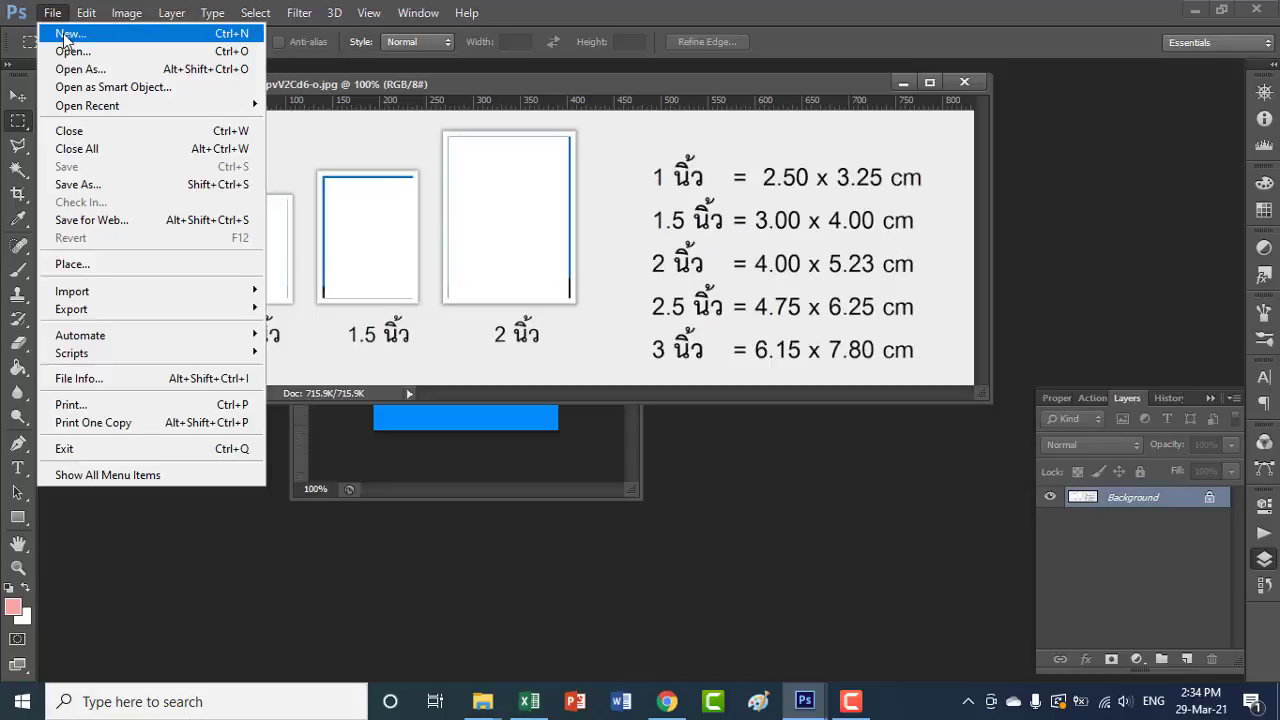
pyautogui.click(65, 35)
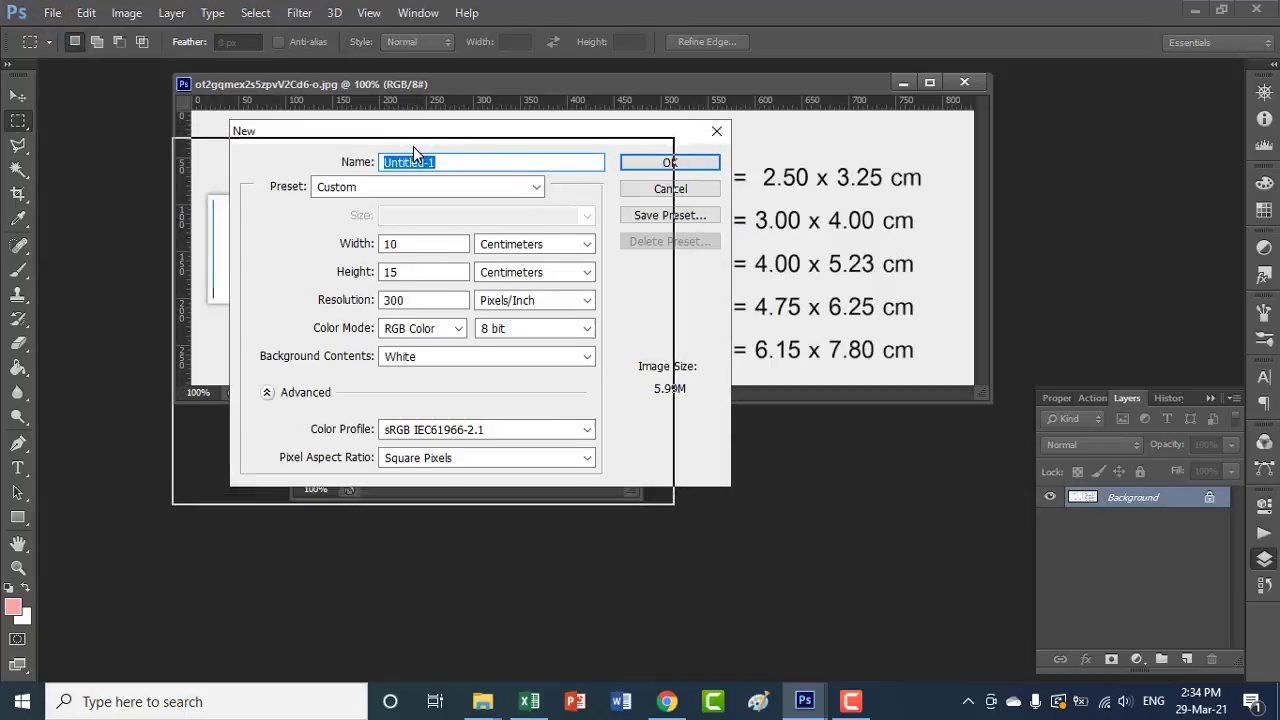
pyautogui.moveTo(474, 135); pyautogui.dragTo(417, 153)
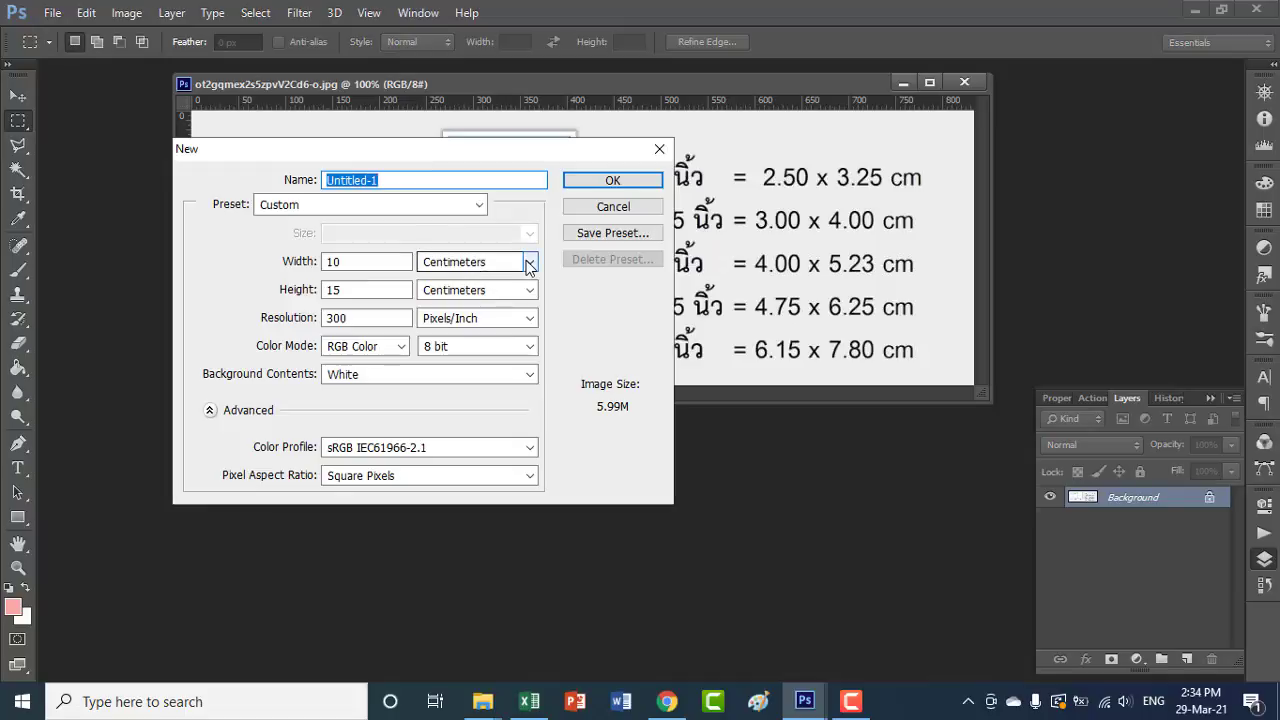
pyautogui.click(530, 264)
pyautogui.click(470, 302)
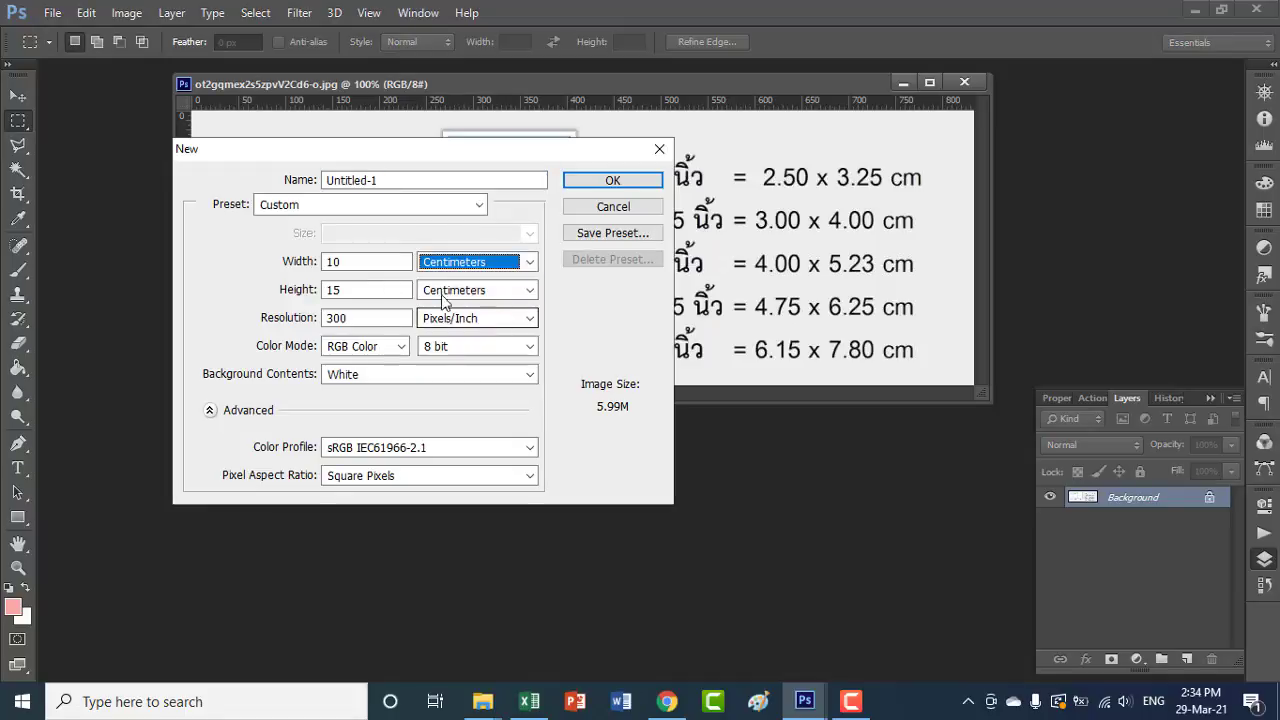
pyautogui.moveTo(358, 258); pyautogui.dragTo(306, 258)
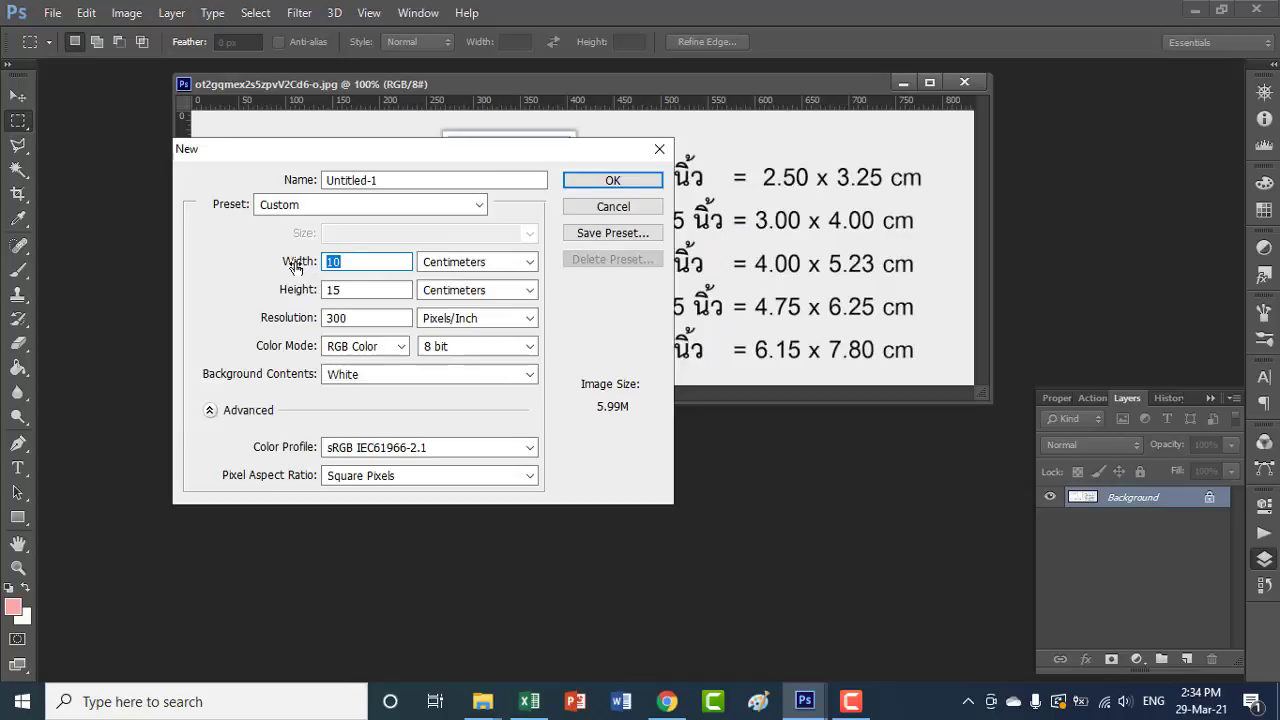
pyautogui.write('2.5')
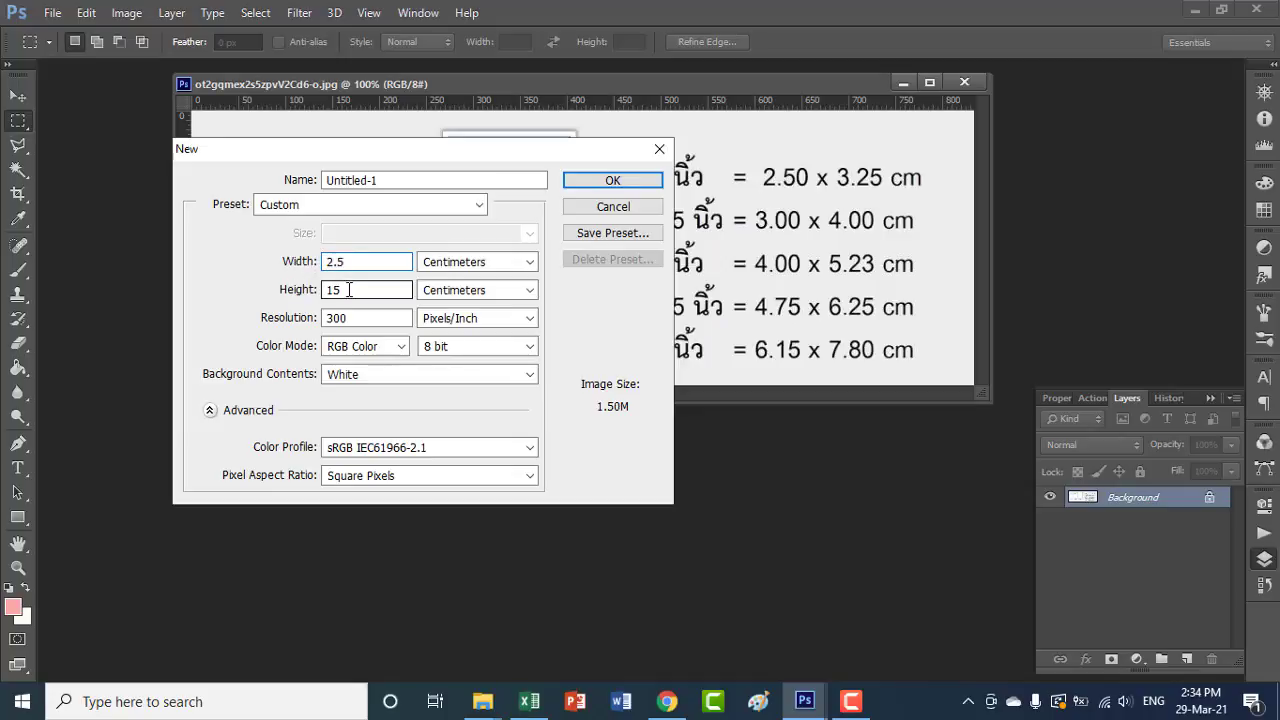
pyautogui.moveTo(350, 290); pyautogui.dragTo(306, 289)
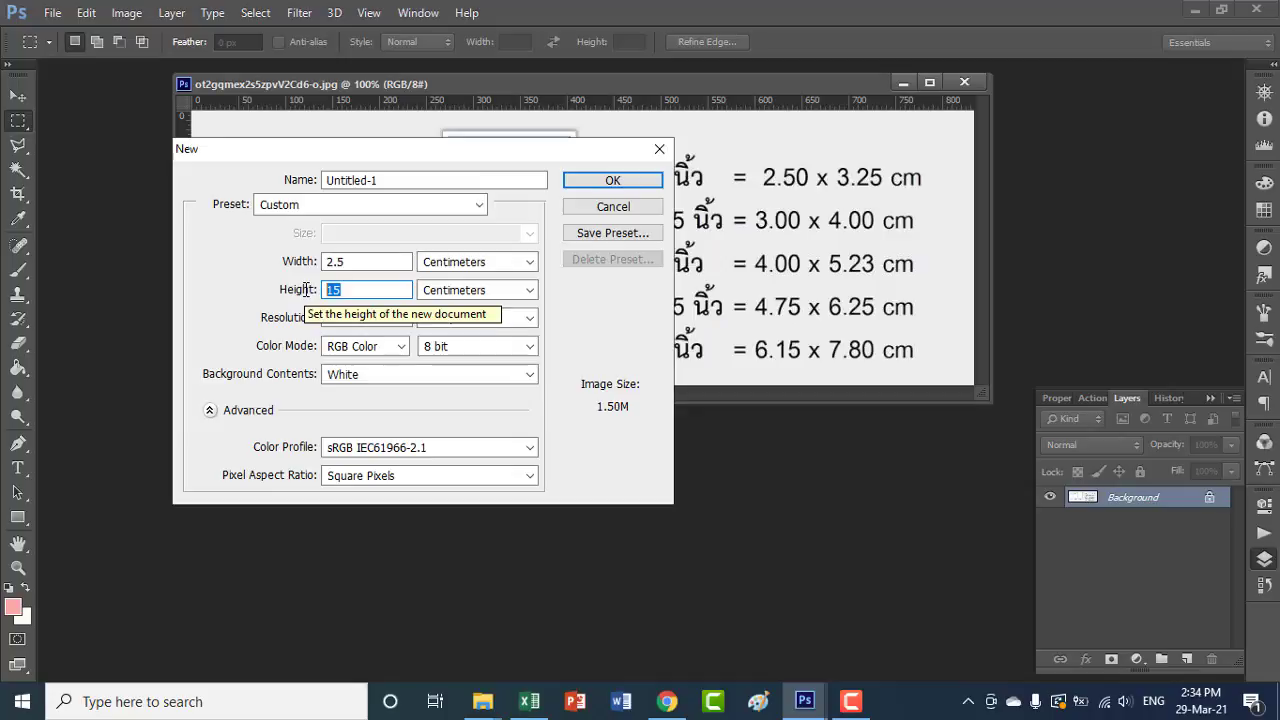
pyautogui.write('3.25')
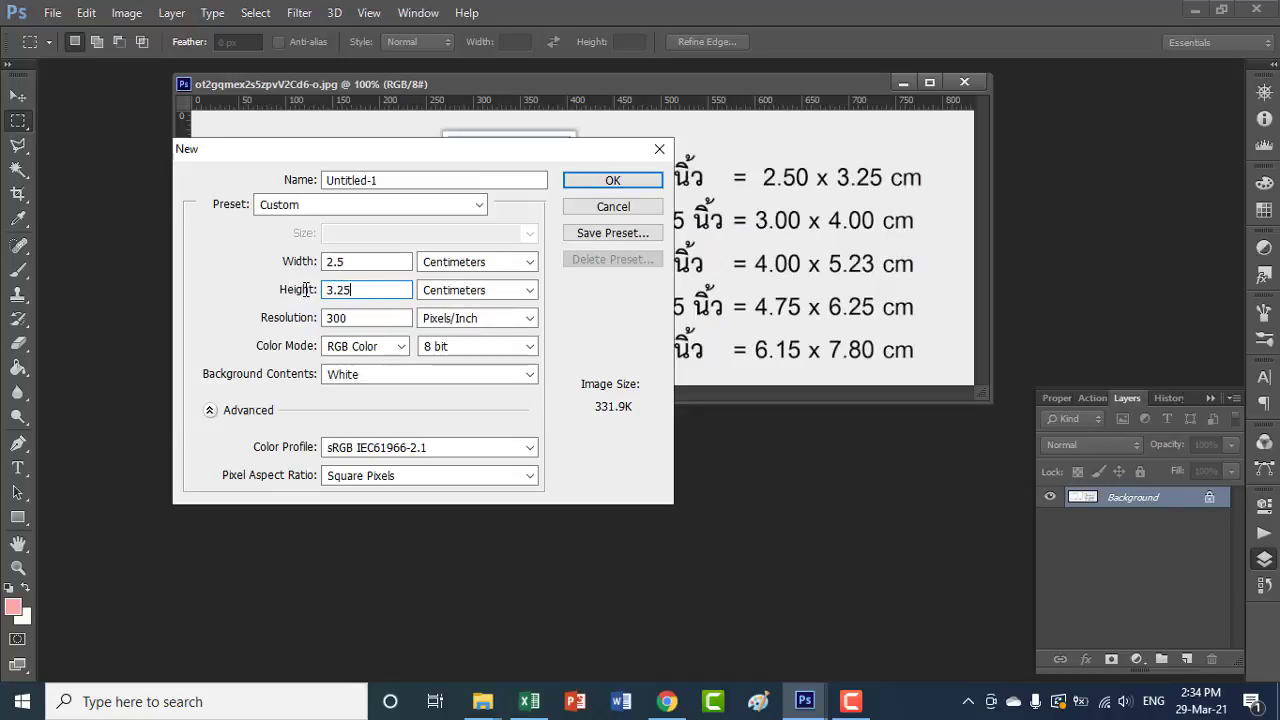
pyautogui.press('Tab')
pyautogui.click(353, 318)
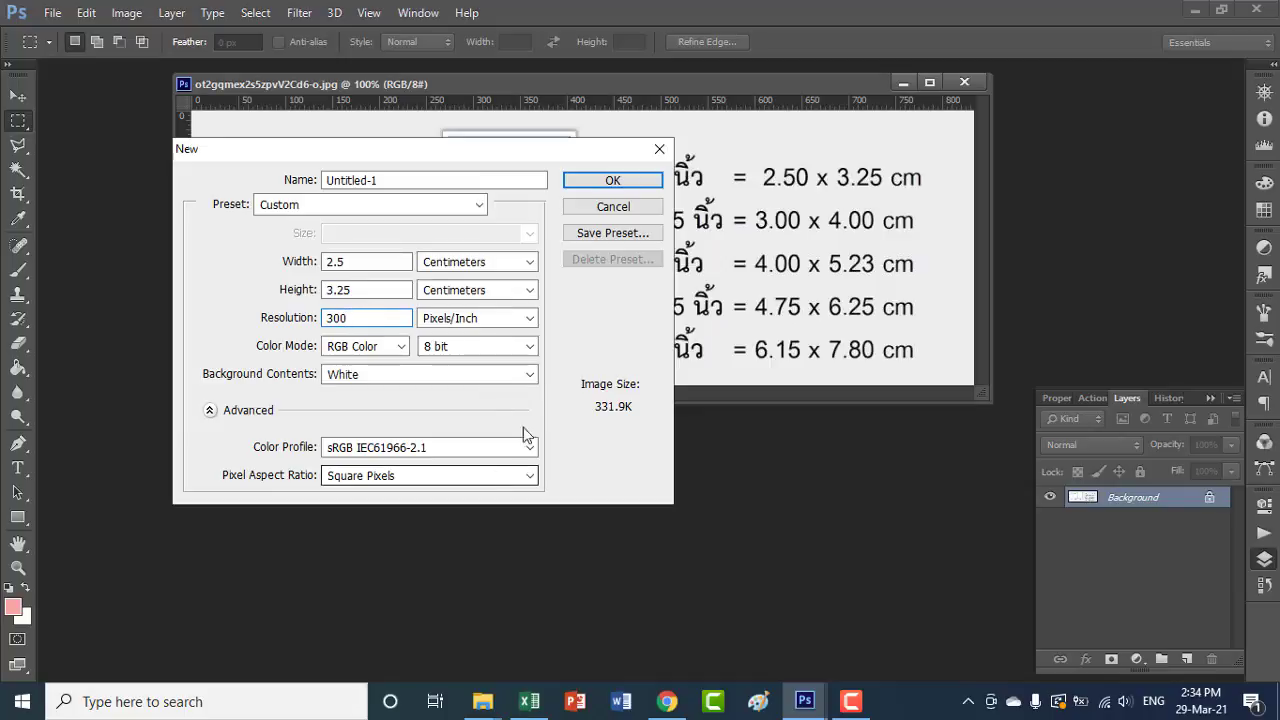
pyautogui.click(614, 189)
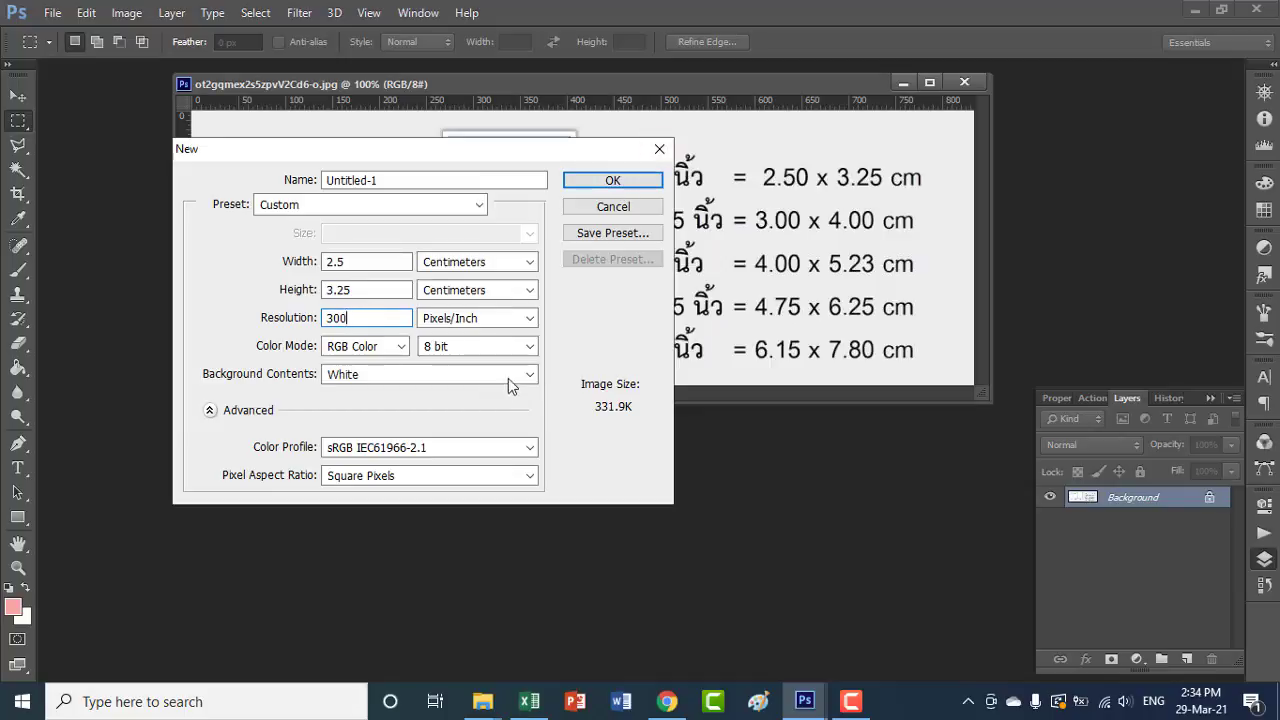
pyautogui.click(612, 183)
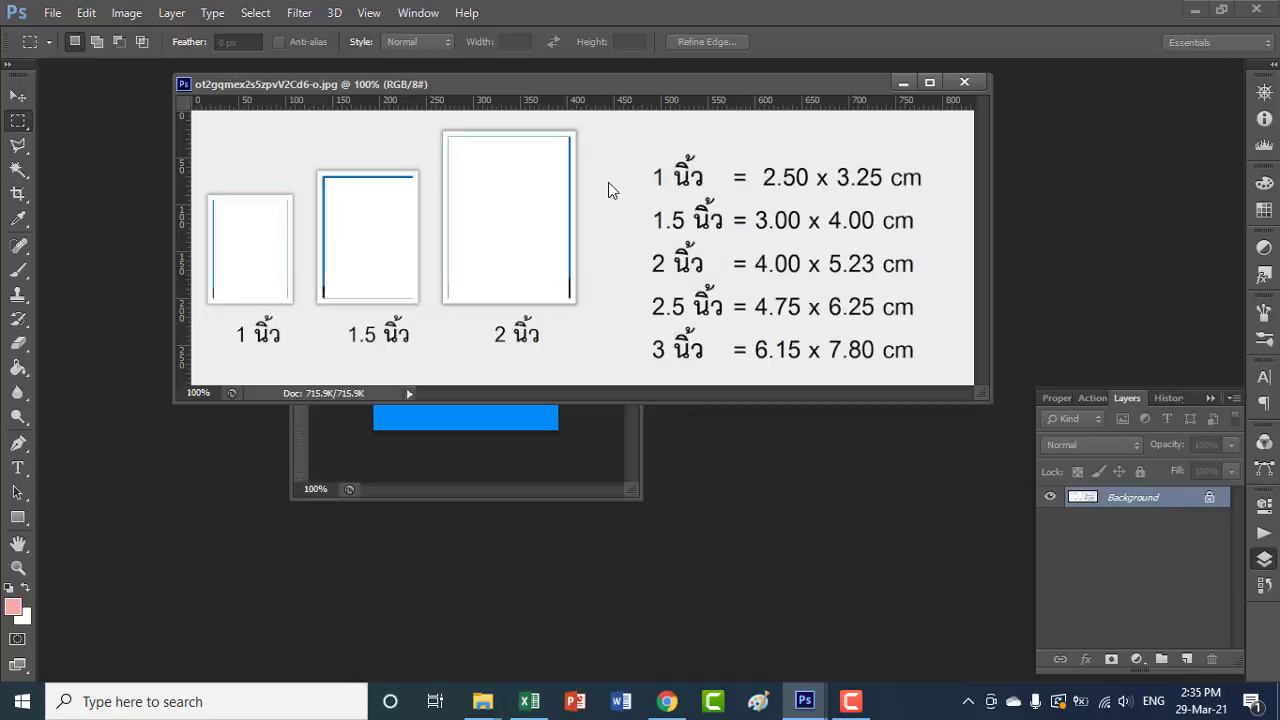
pyautogui.moveTo(230, 115); pyautogui.dragTo(522, 155)
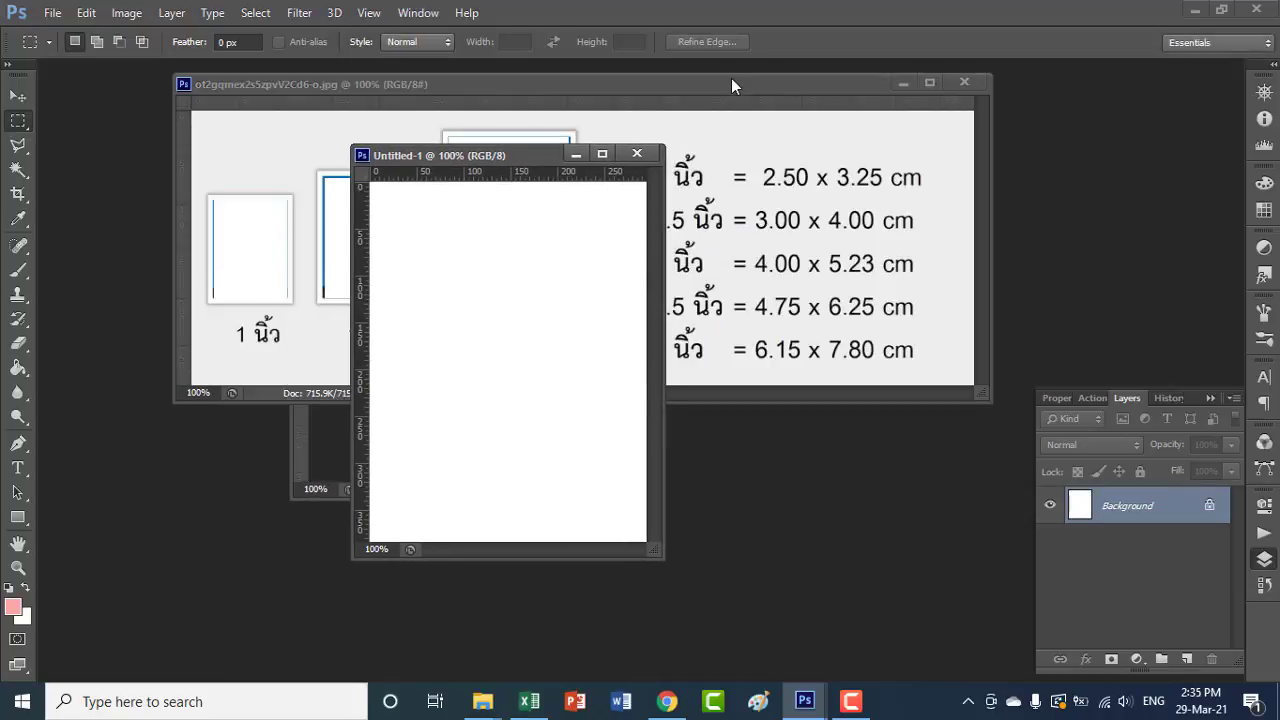
pyautogui.moveTo(731, 80); pyautogui.dragTo(929, 96)
# Step: Close the size chart and drag the blue backdrop into Untitled-1 as a new layer
pyautogui.click(1155, 97)
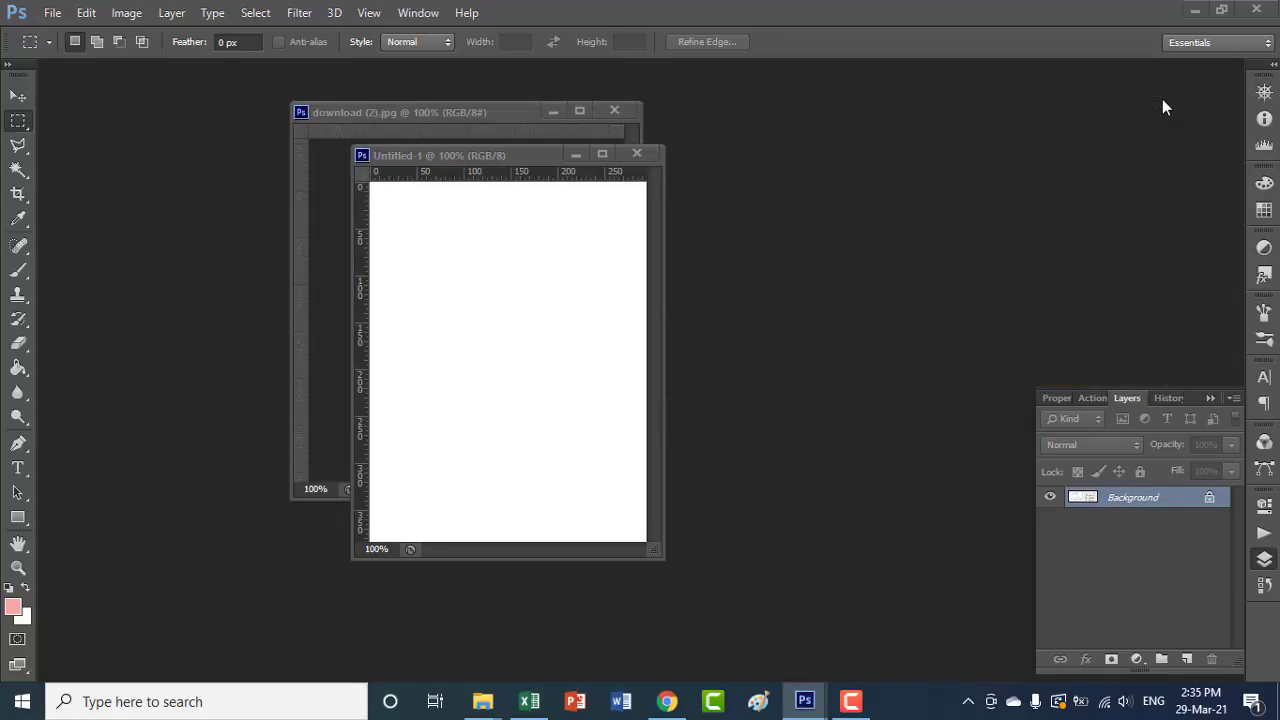
pyautogui.moveTo(495, 163)
pyautogui.mouseDown()
pyautogui.moveTo(818, 116)
pyautogui.moveTo(767, 70)
pyautogui.moveTo(780, 82)
pyautogui.mouseUp()
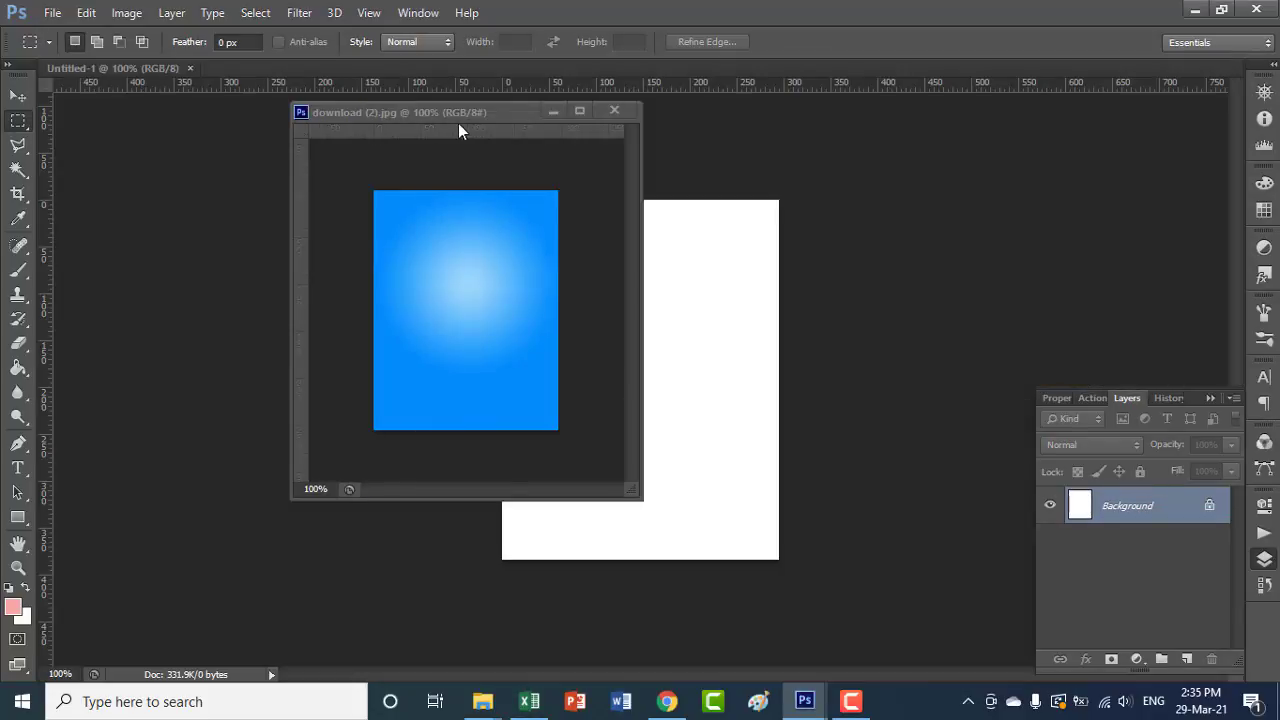
pyautogui.moveTo(462, 107); pyautogui.dragTo(853, 185)
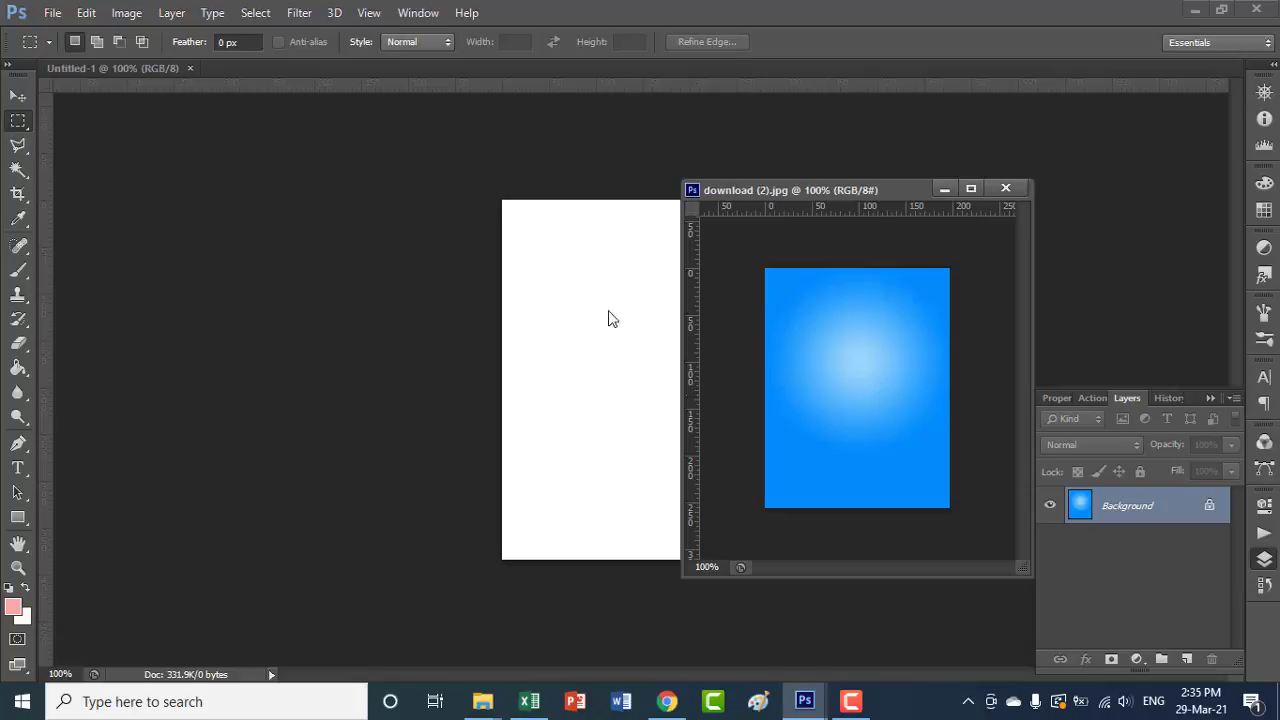
pyautogui.moveTo(872, 190); pyautogui.dragTo(300, 152)
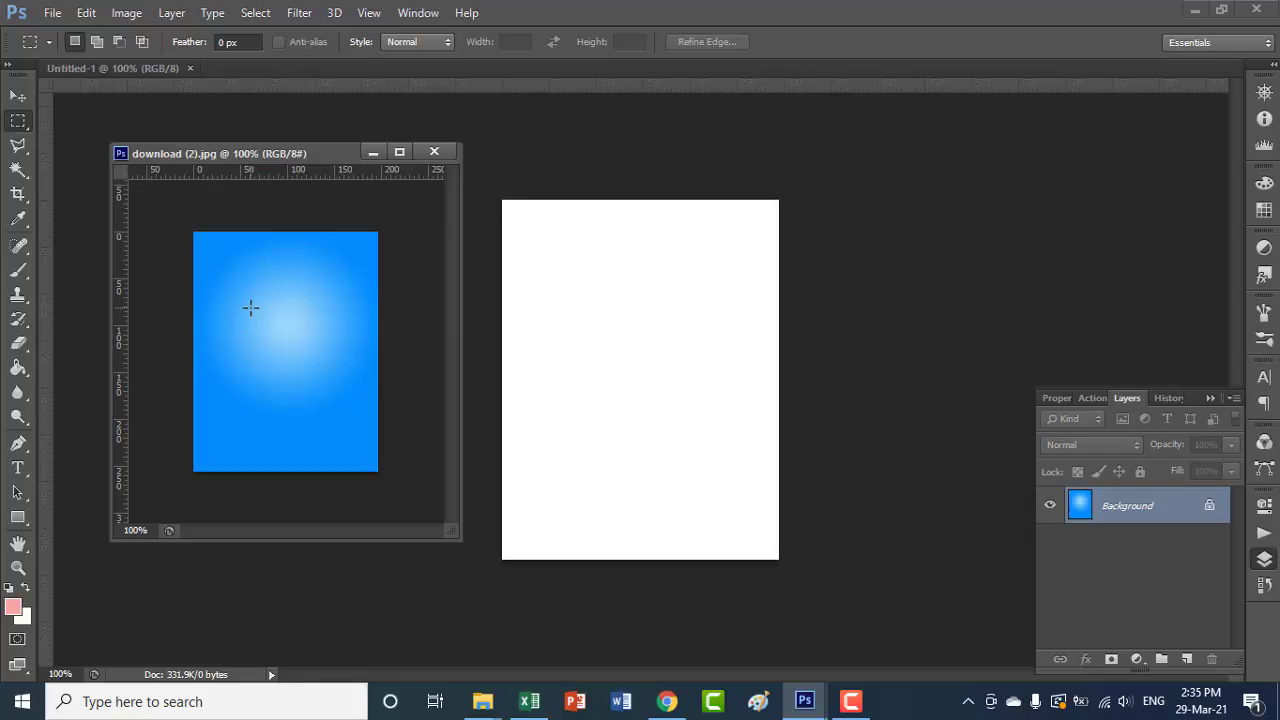
pyautogui.hotkey('ctrl', 'a')
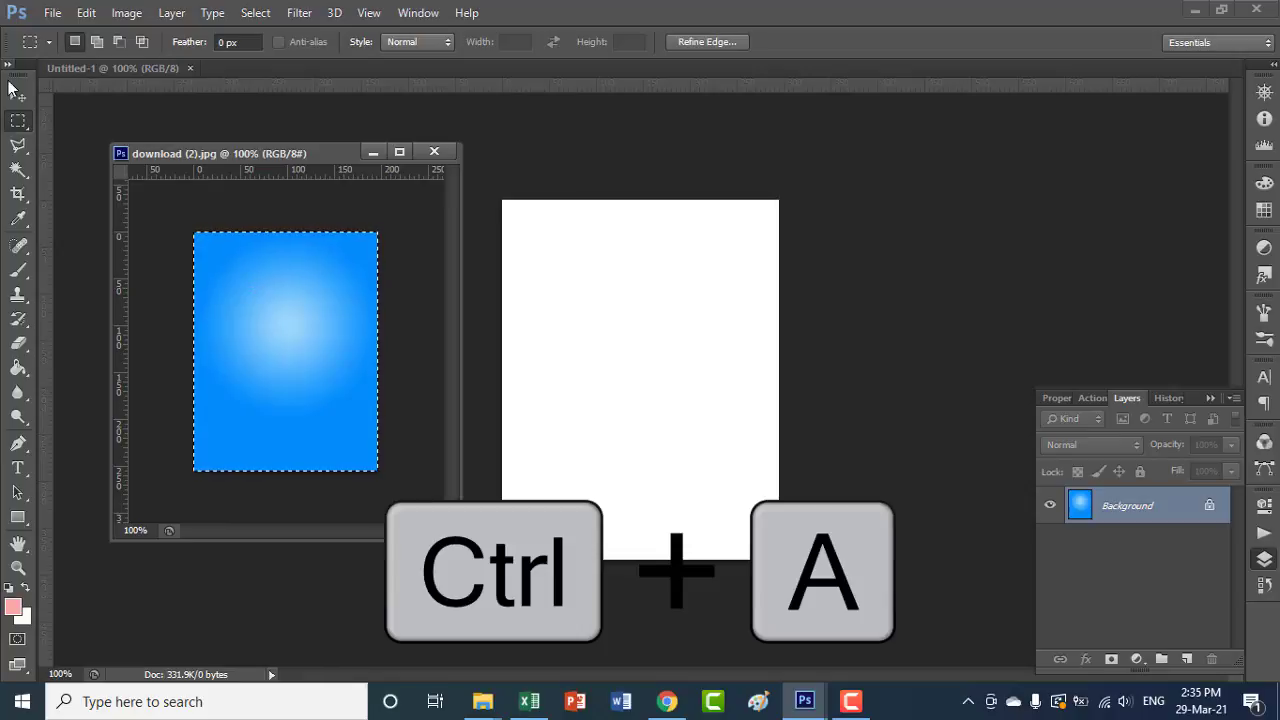
pyautogui.click(17, 96)
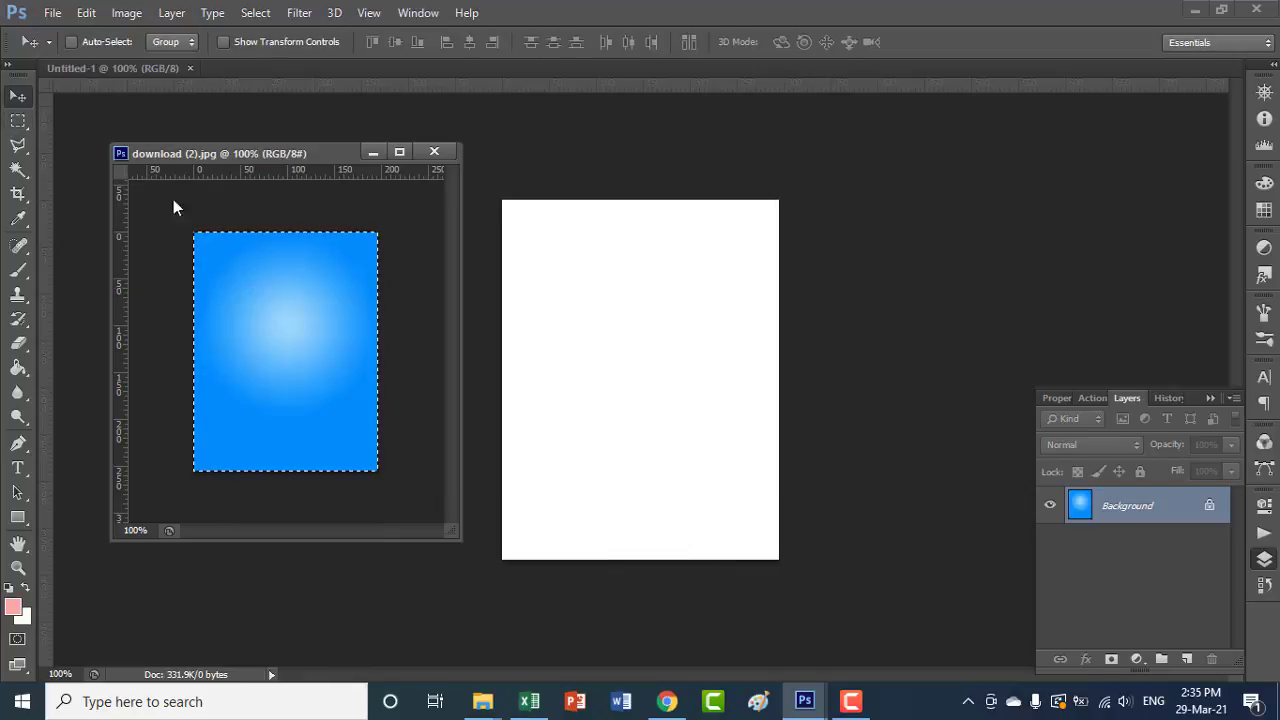
pyautogui.moveTo(276, 328)
pyautogui.mouseDown()
pyautogui.moveTo(672, 390)
pyautogui.moveTo(600, 296)
pyautogui.mouseUp()
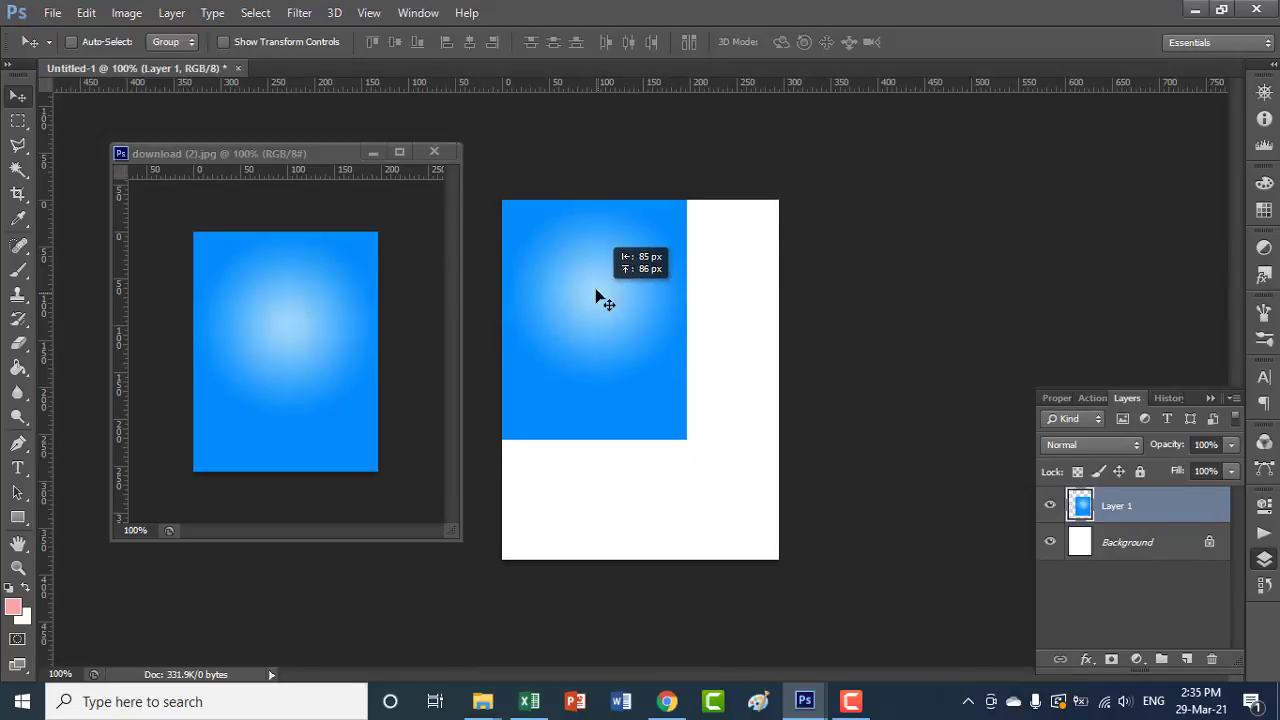
# Step: Close download (2).jpg and scale the blue layer up to fill the canvas
pyautogui.click(446, 152)
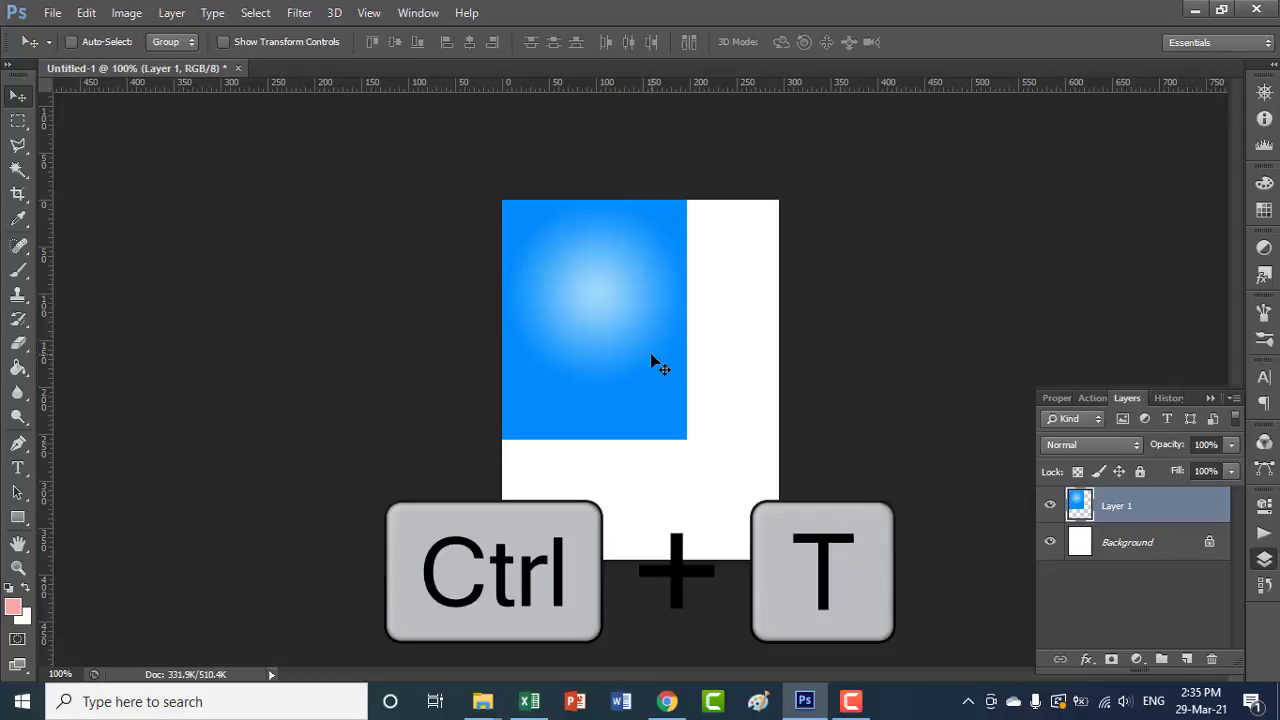
pyautogui.hotkey('ctrl', 't')
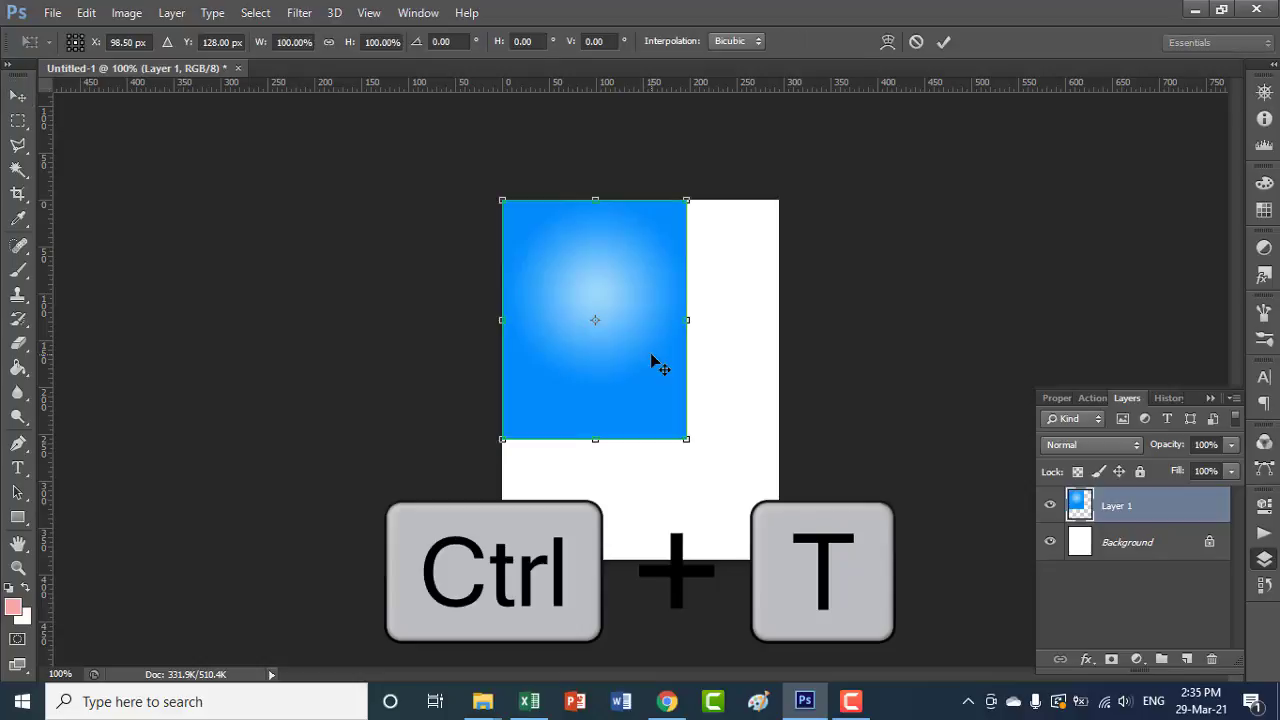
pyautogui.moveTo(688, 437); pyautogui.dragTo(781, 559)
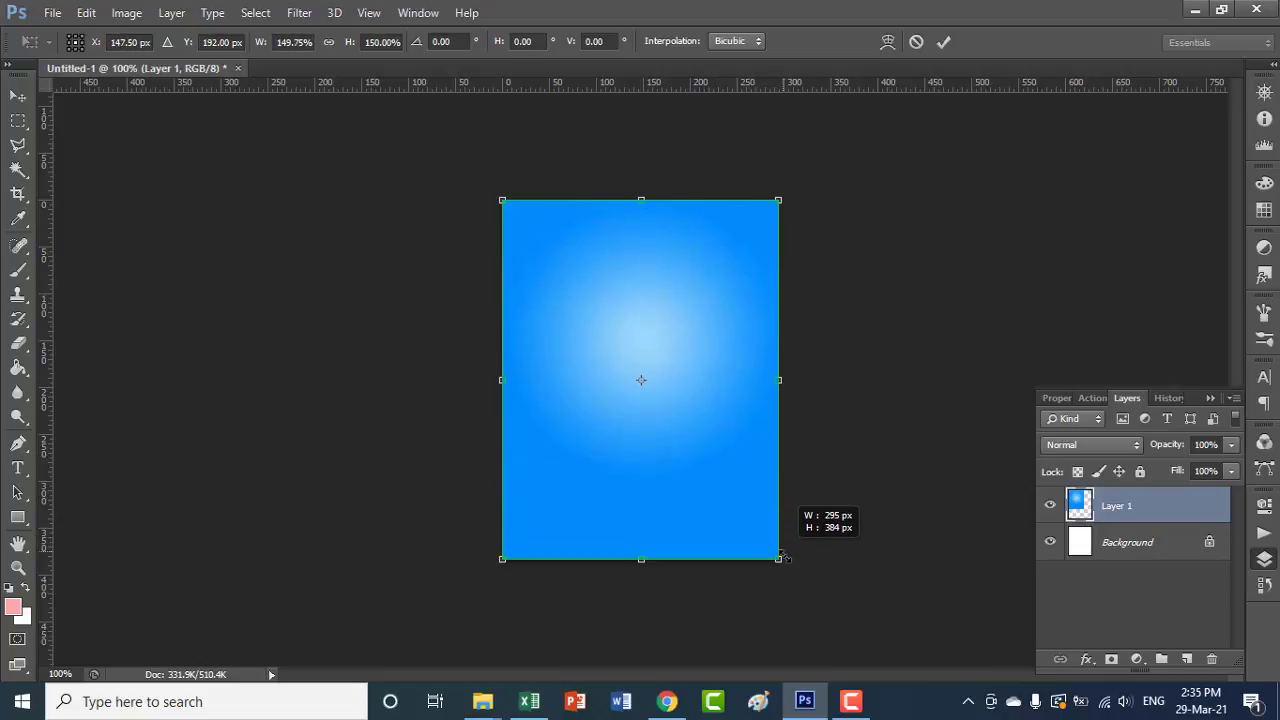
pyautogui.press('Return')
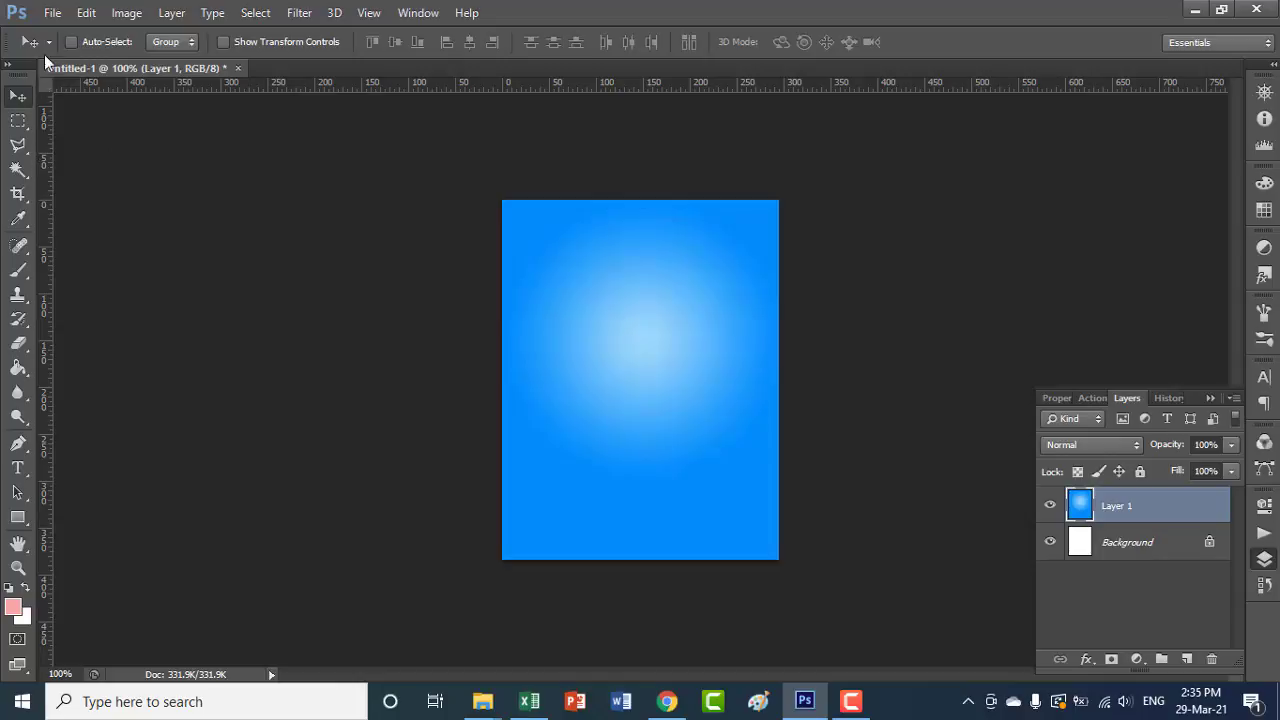
# Step: Open IMG_20210322_185757-removebg-preview.png from This PC > Downloads
pyautogui.click(52, 14)
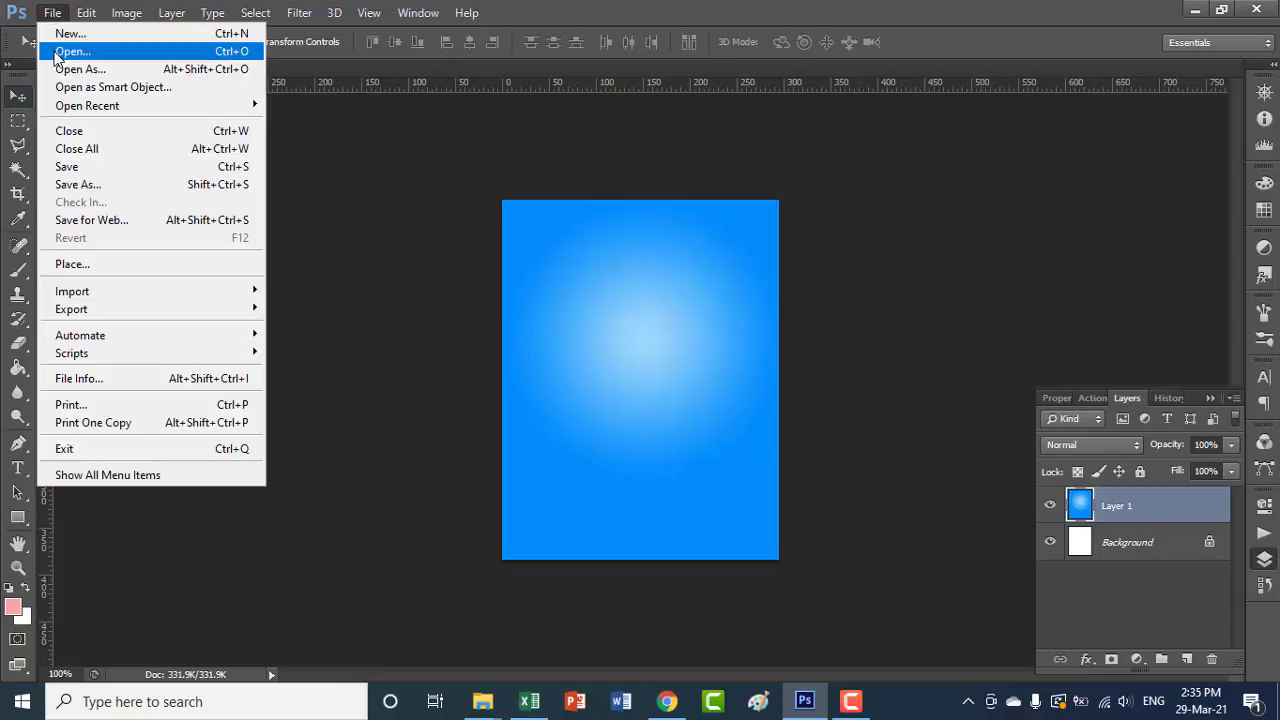
pyautogui.click(57, 54)
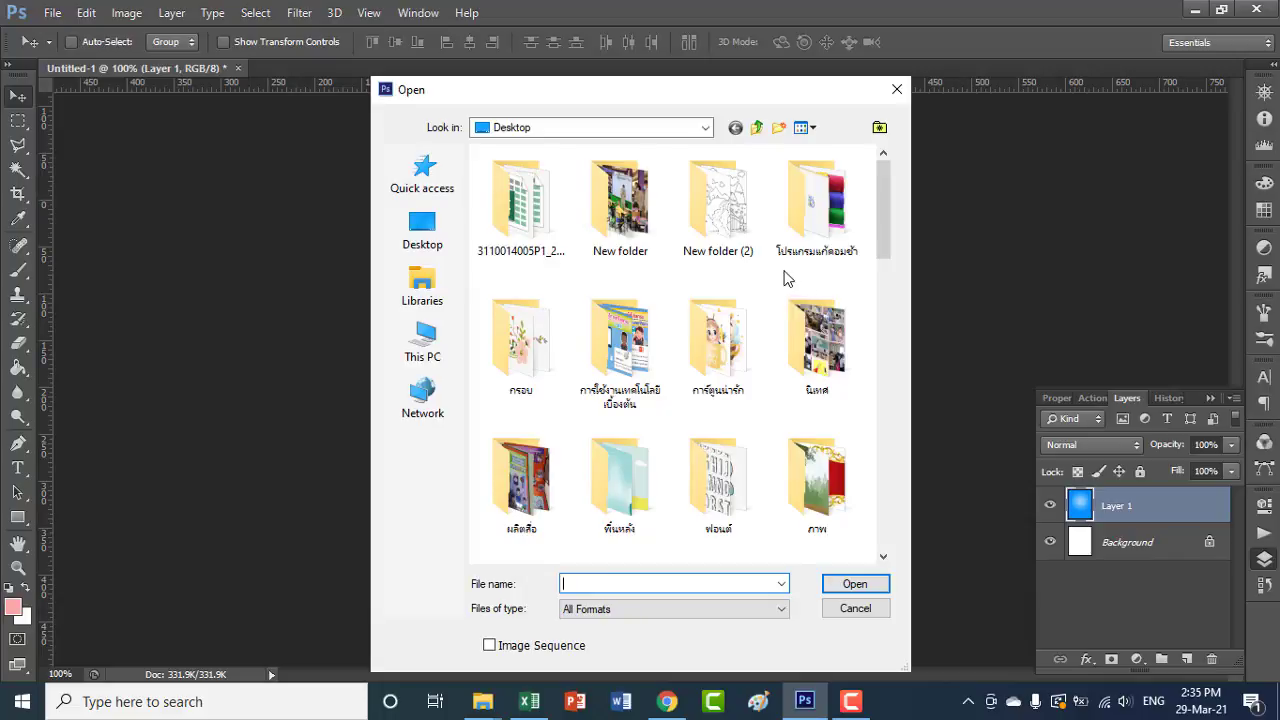
pyautogui.click(425, 292)
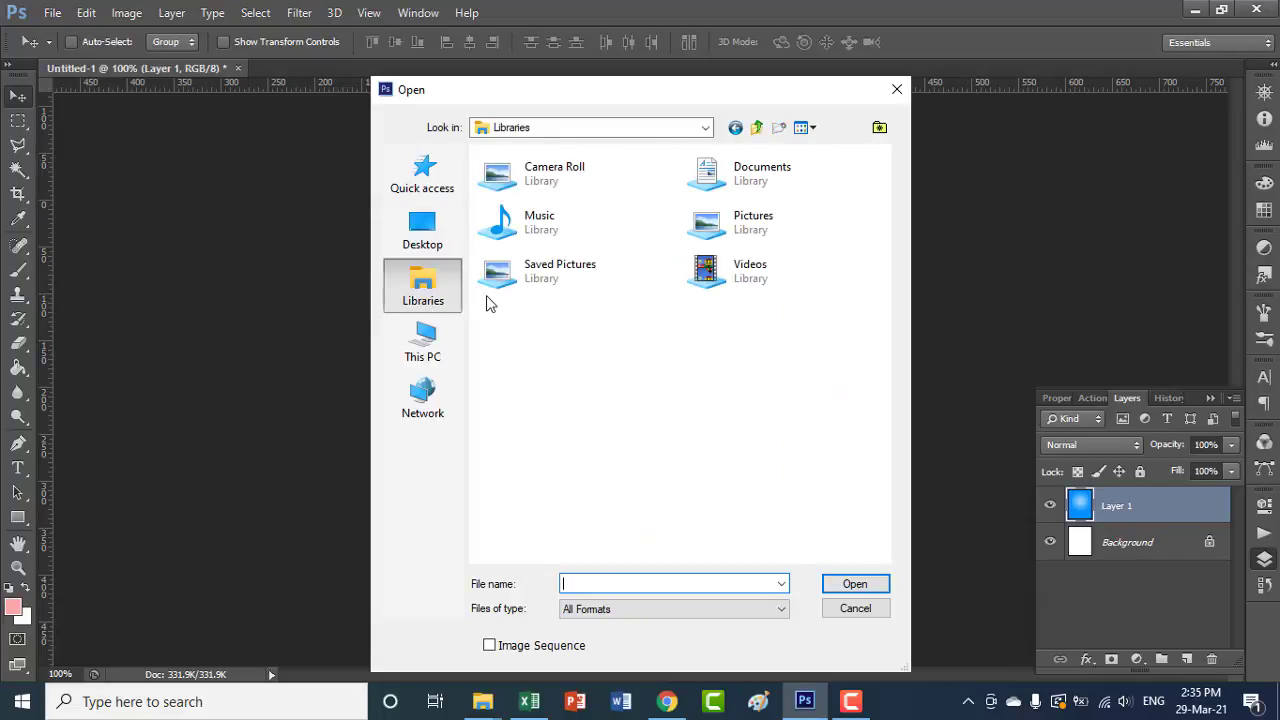
pyautogui.click(428, 345)
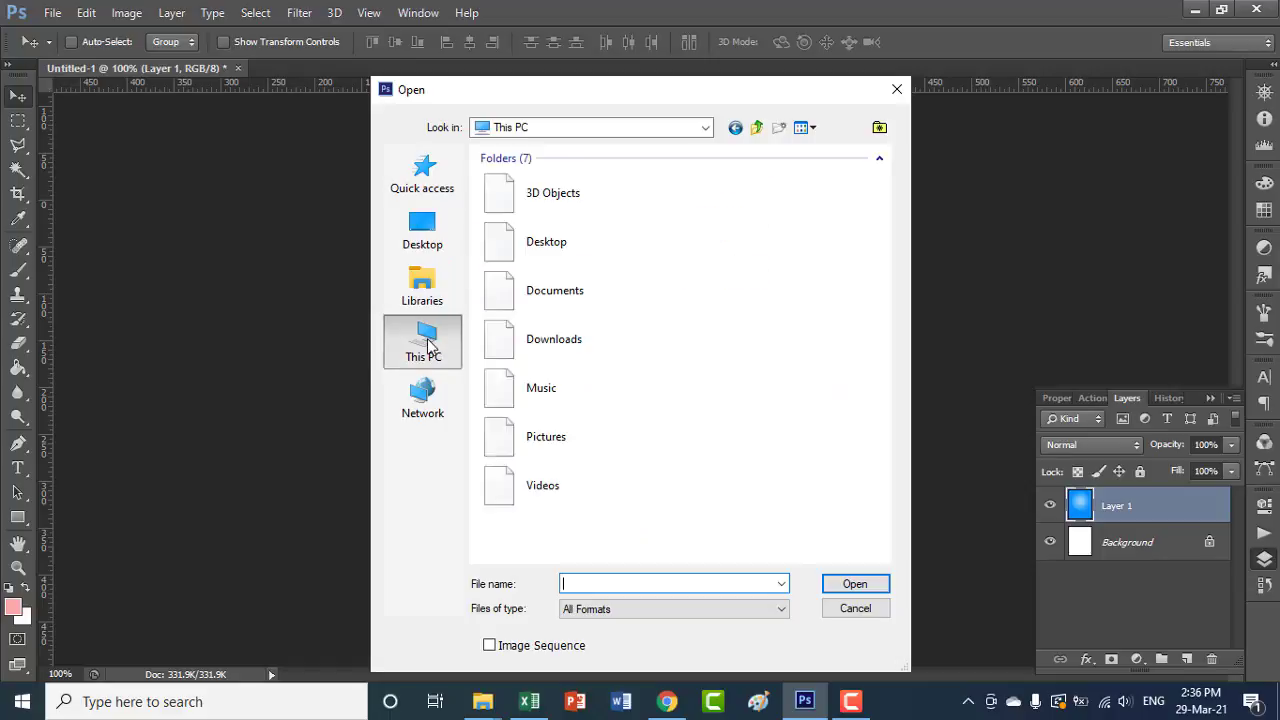
pyautogui.click(578, 343)
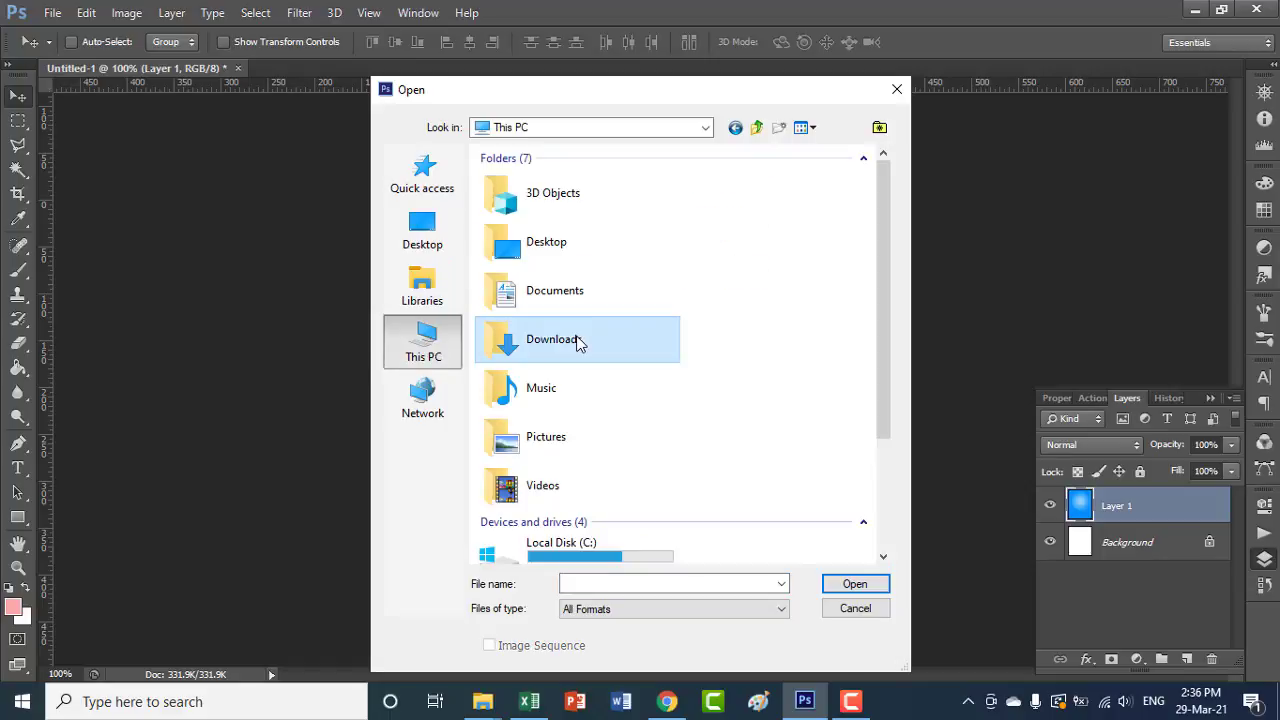
pyautogui.doubleClick(566, 345)
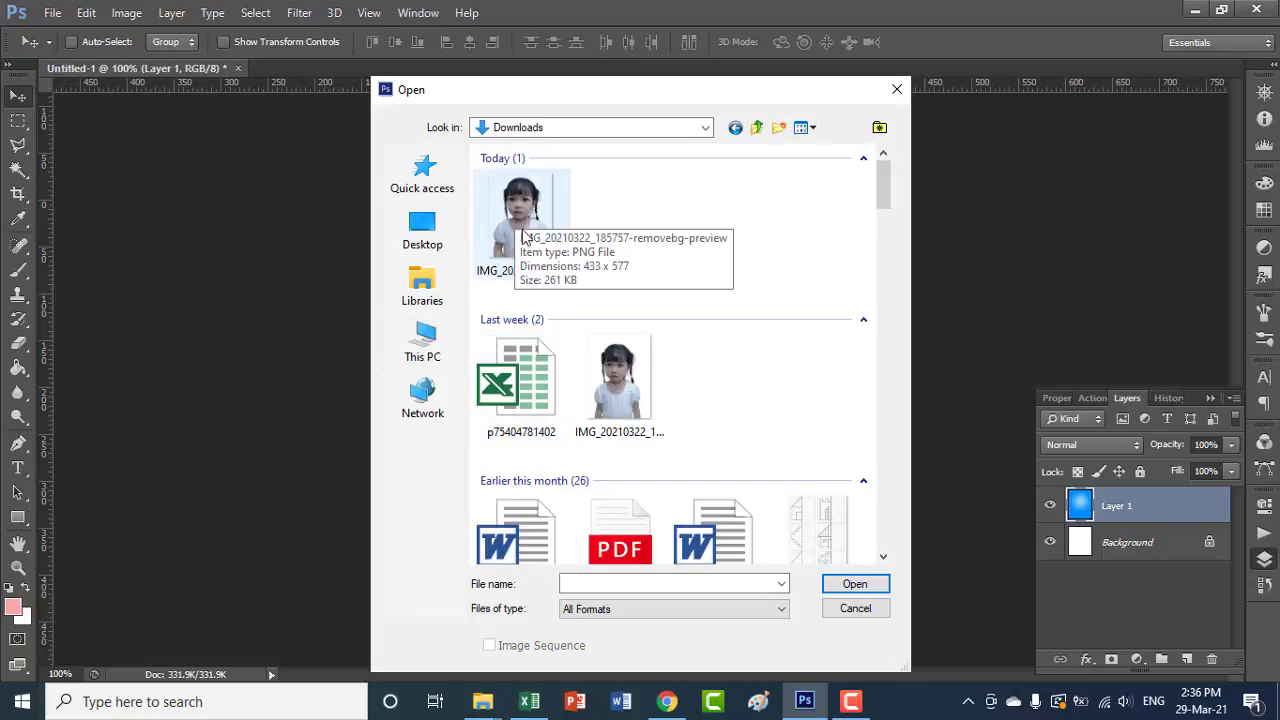
pyautogui.click(529, 230)
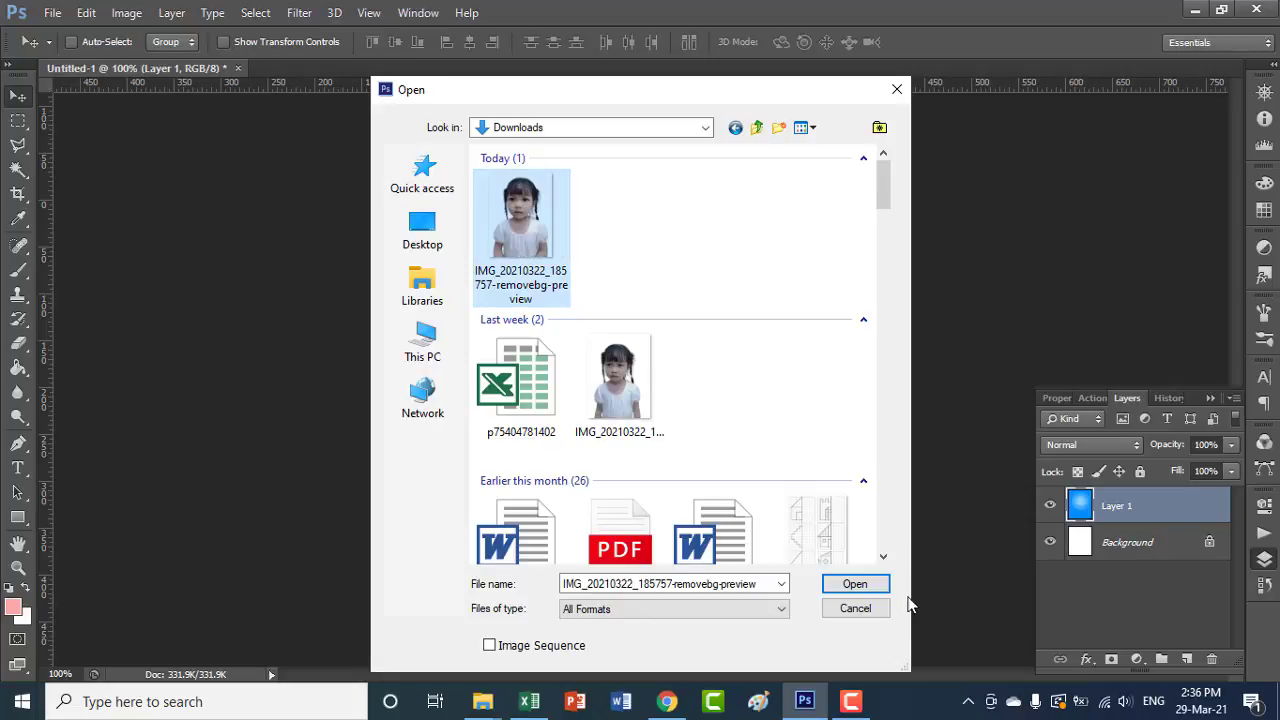
pyautogui.click(856, 583)
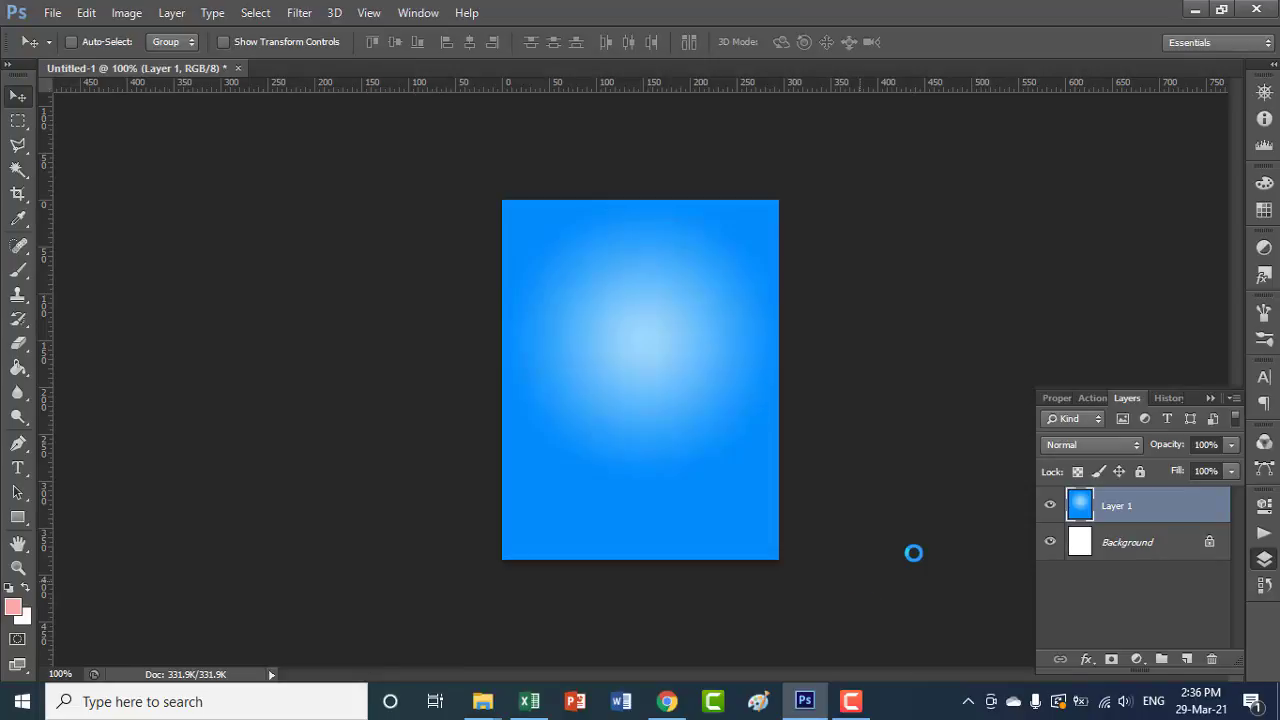
# Step: Copy the cut-out girl photo into the blue document and close the source window
pyautogui.hotkey('ctrl', 'a')
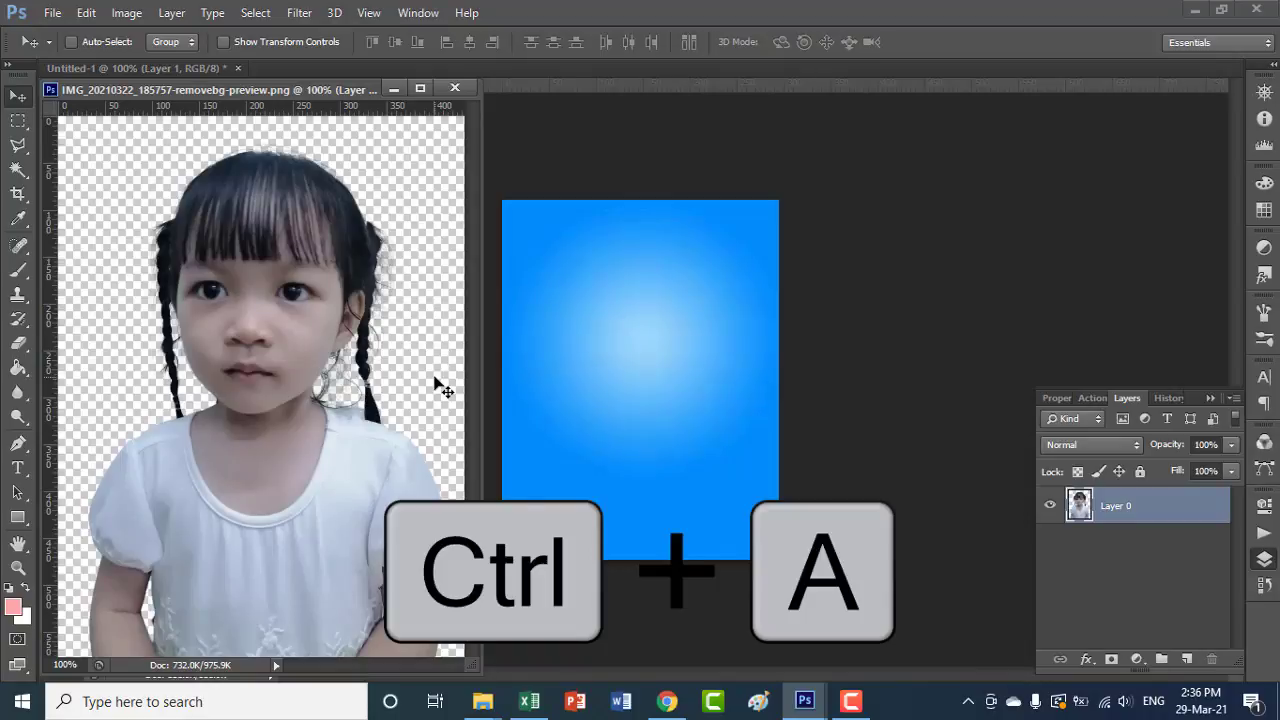
pyautogui.hotkey('ctrl', 'a')
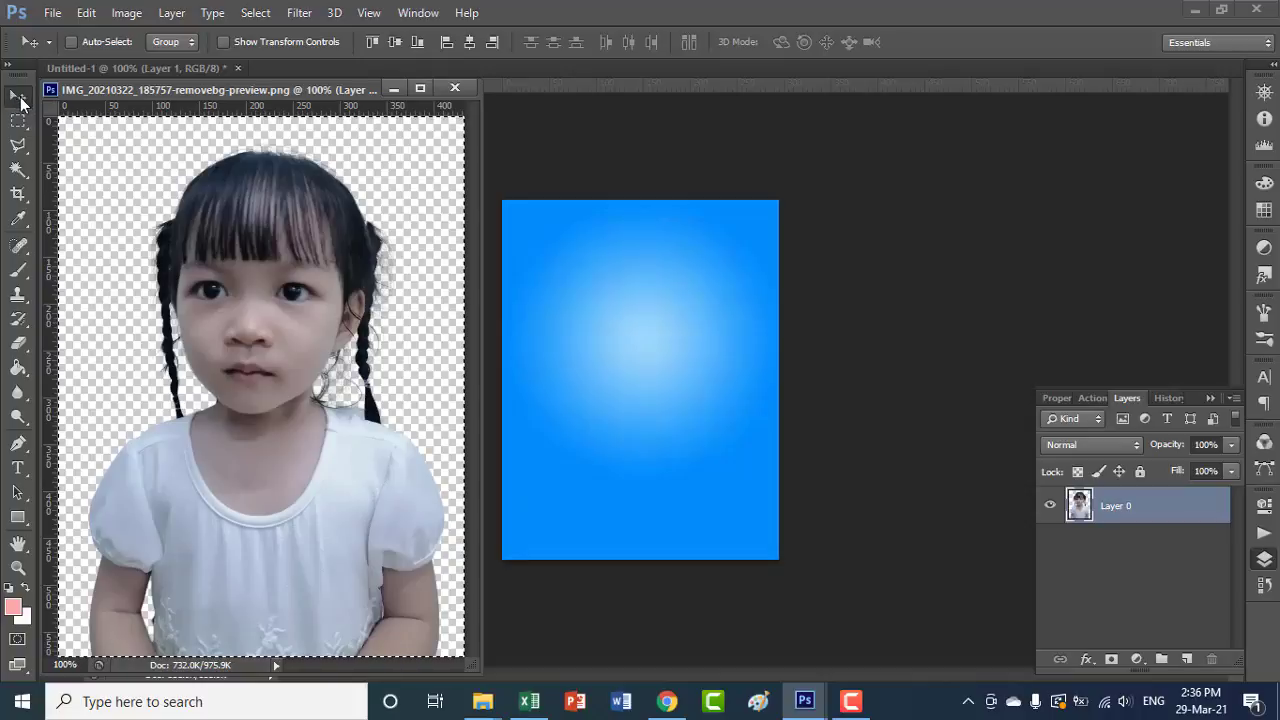
pyautogui.moveTo(290, 350); pyautogui.dragTo(603, 362)
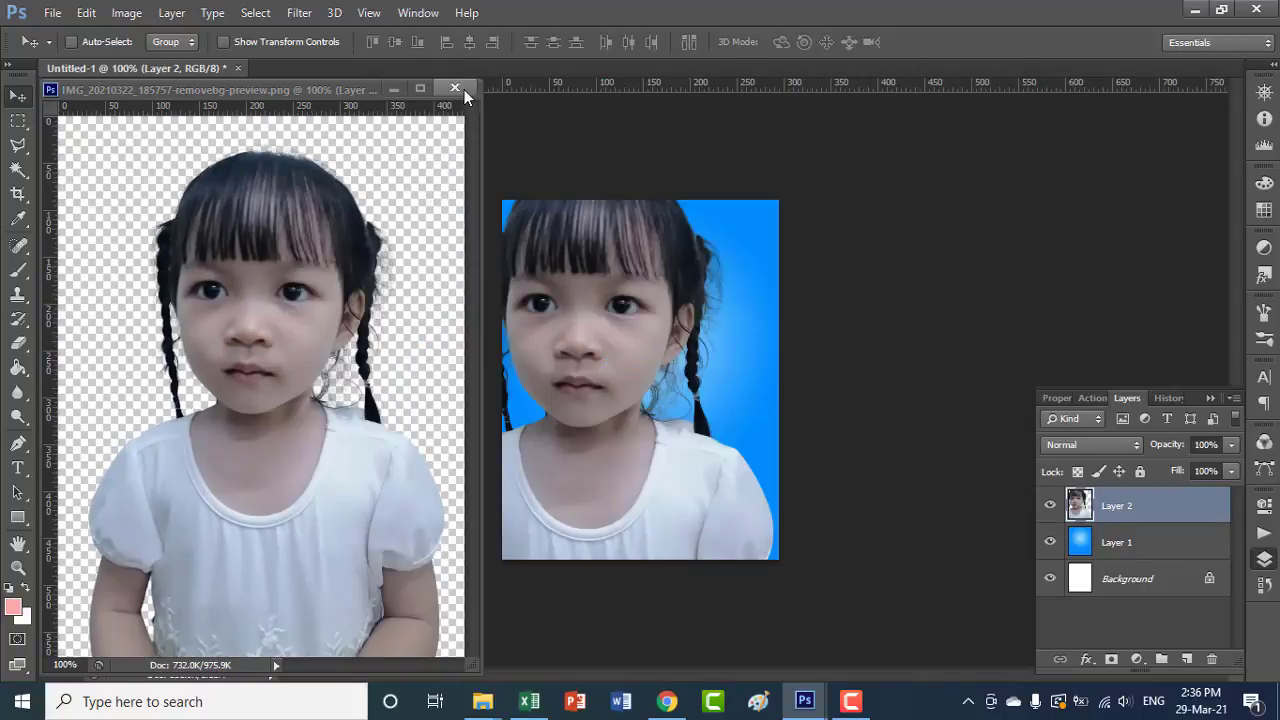
pyautogui.click(455, 89)
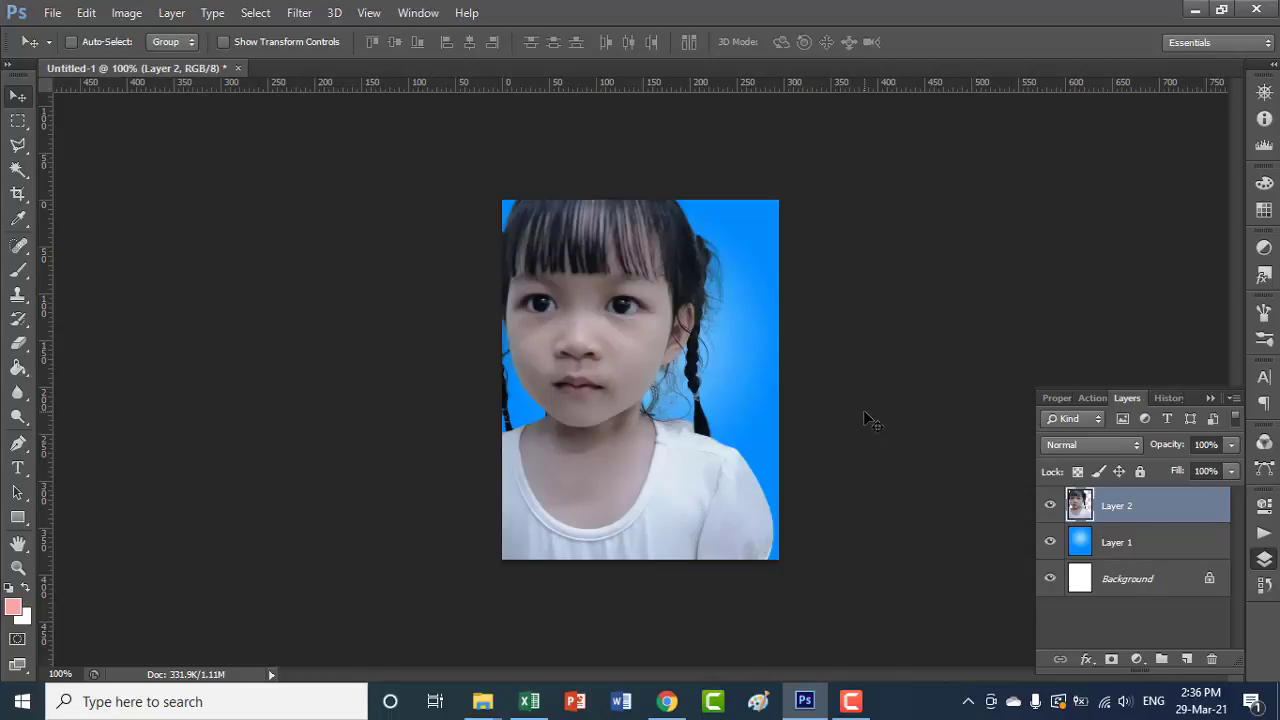
# Step: Scale the portrait layer to about 89% and centre it over the blue backdrop
pyautogui.hotkey('ctrl', 't')
pyautogui.hotkey('ctrl', 't')
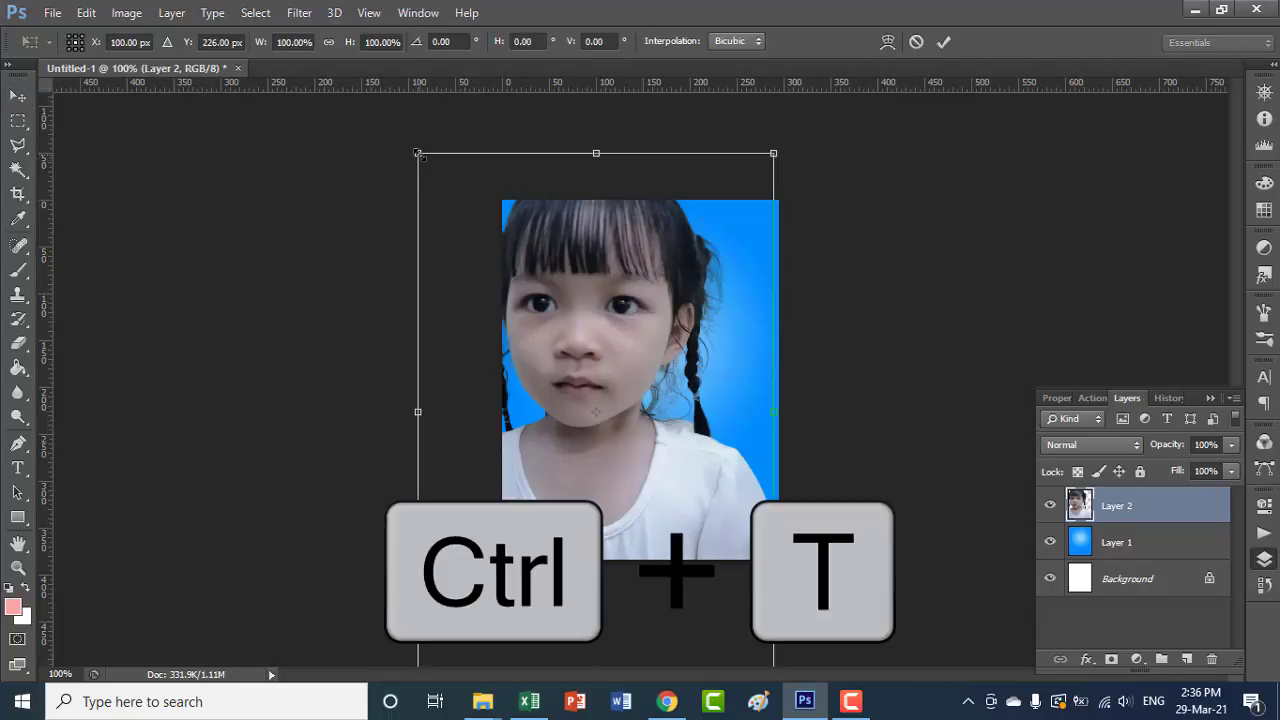
pyautogui.moveTo(418, 153); pyautogui.dragTo(467, 201)
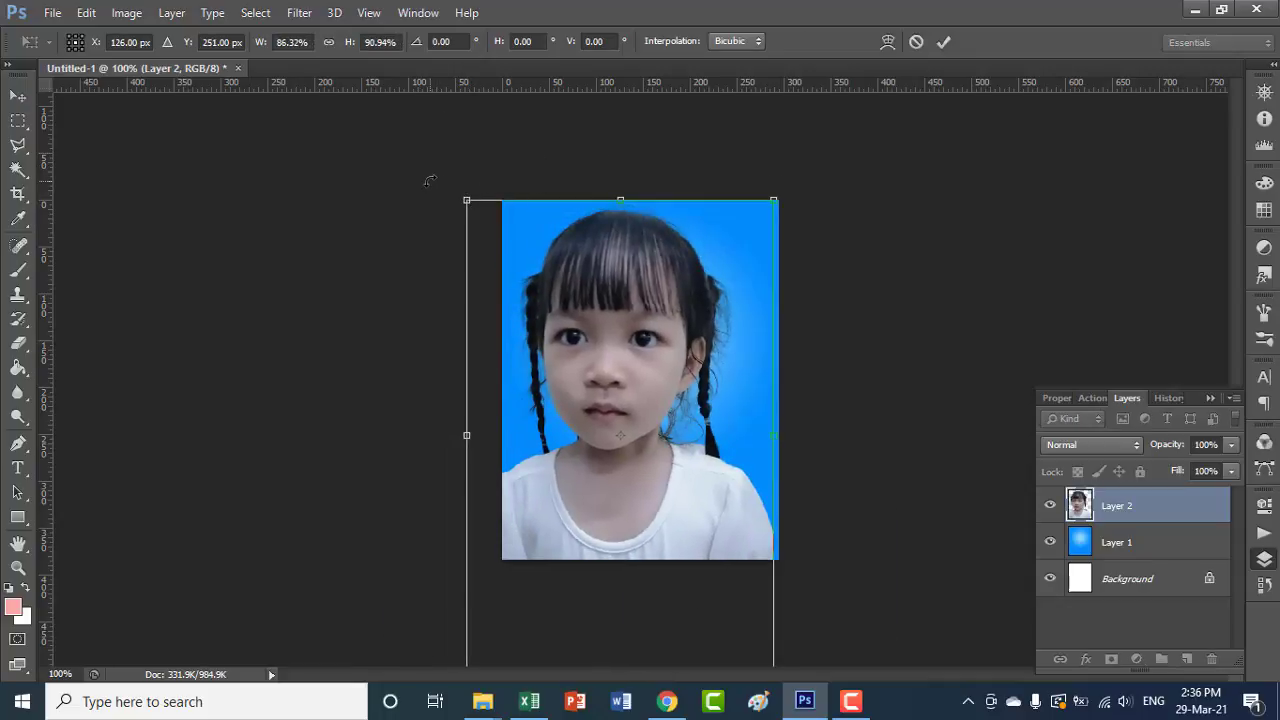
pyautogui.hotkey('ctrl', 'z')
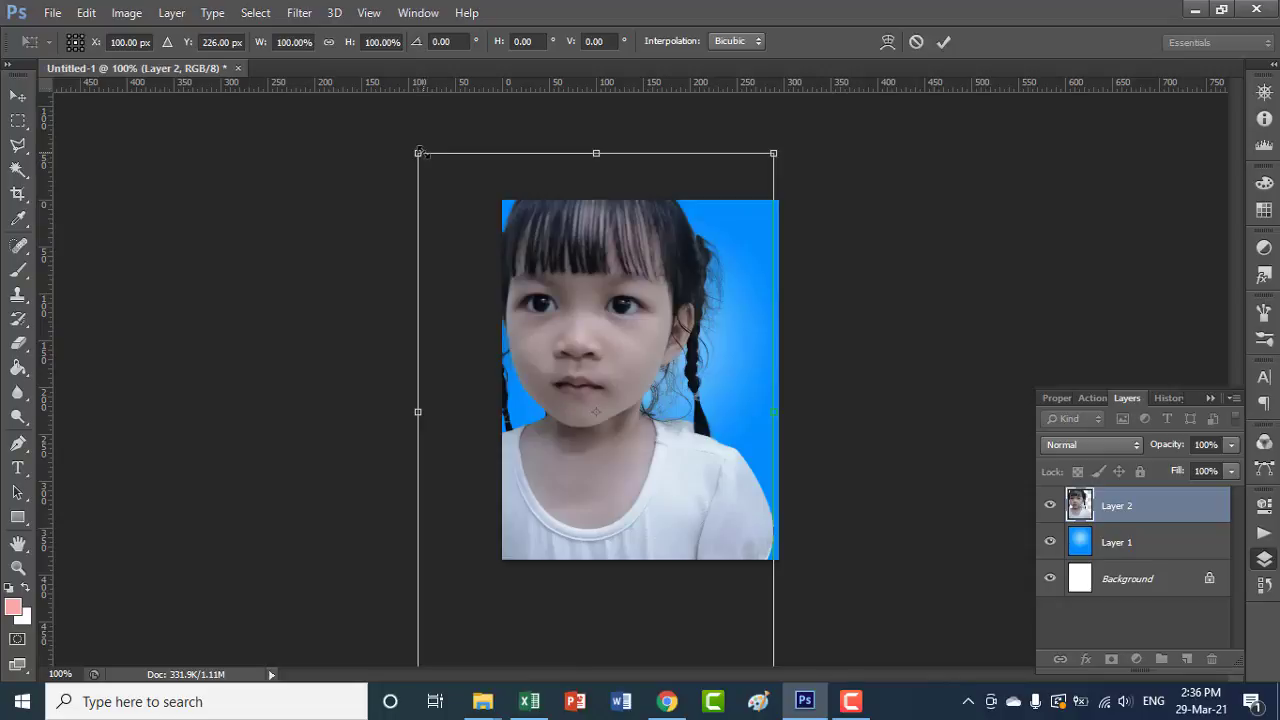
pyautogui.moveTo(419, 152); pyautogui.dragTo(459, 211)
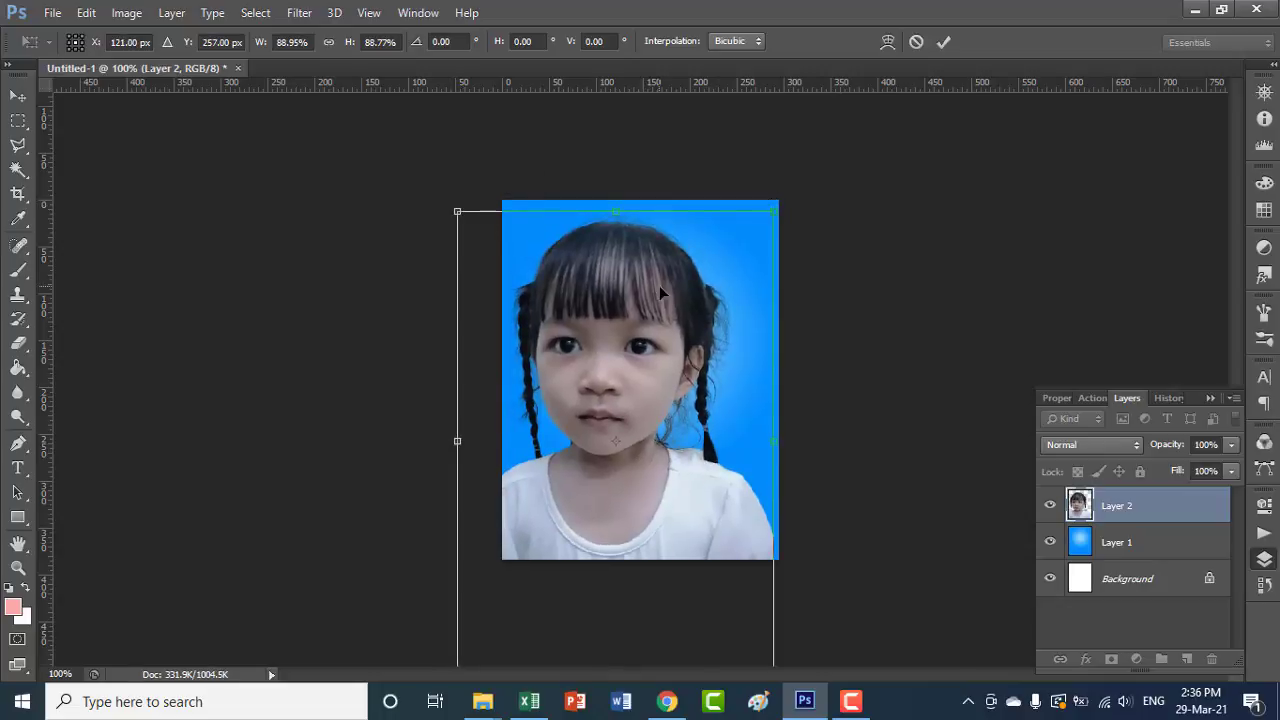
pyautogui.moveTo(659, 285); pyautogui.dragTo(685, 287)
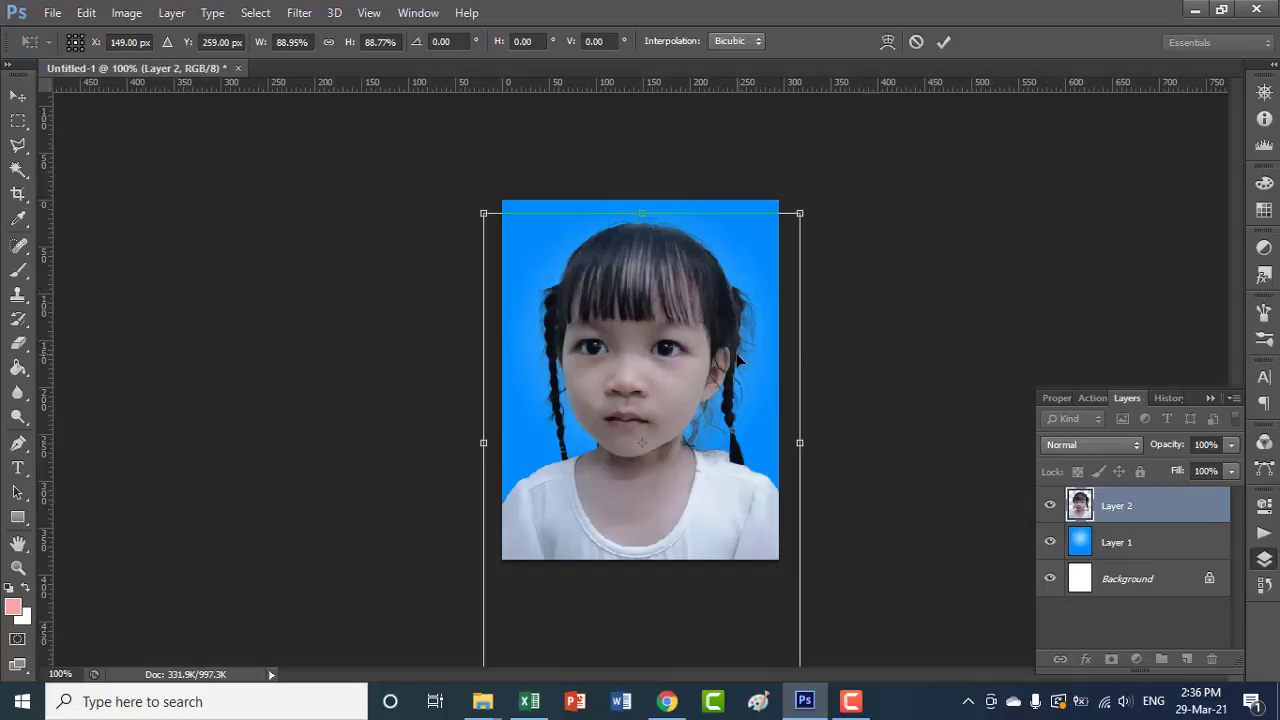
pyautogui.moveTo(706, 364); pyautogui.dragTo(702, 364)
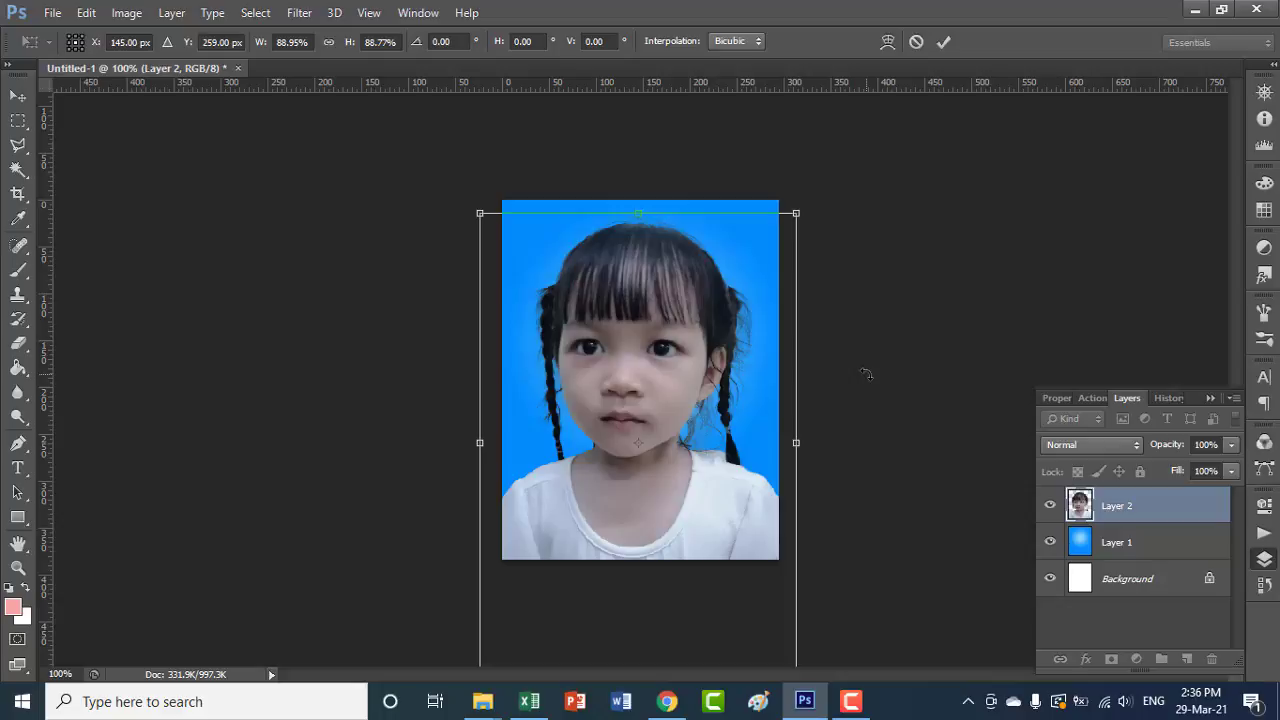
pyautogui.press('Return')
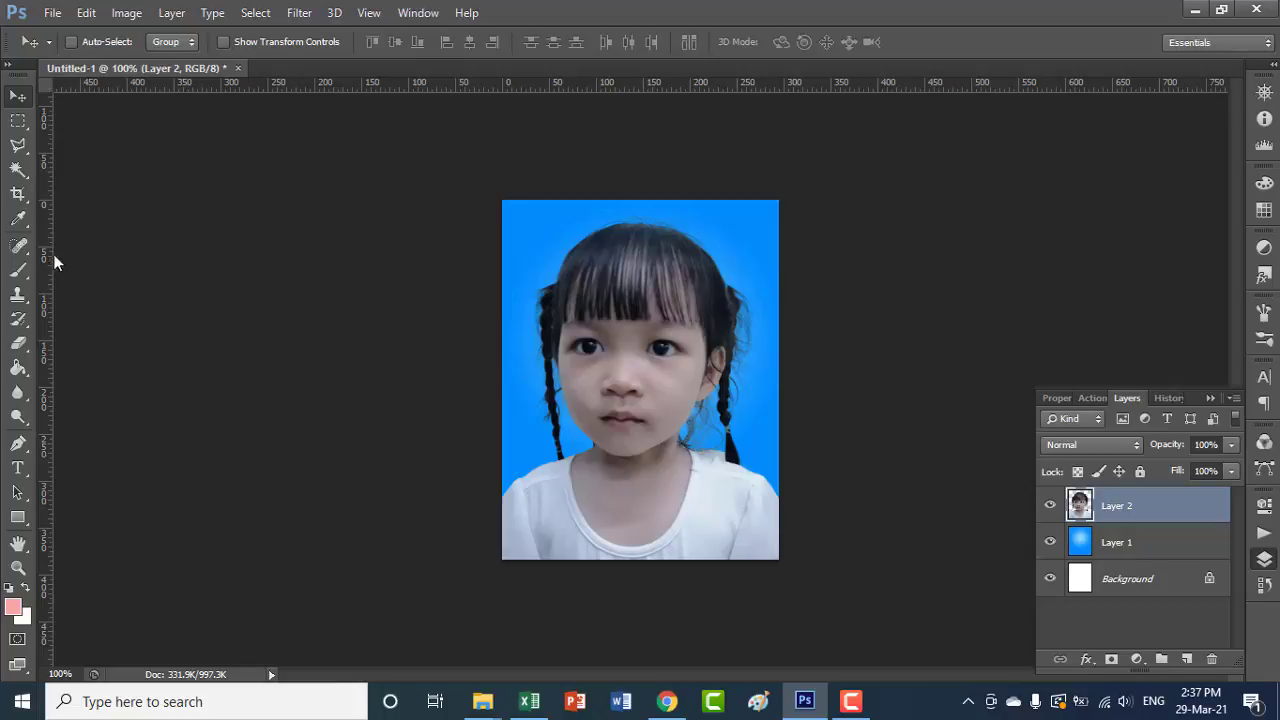
# Step: Set the Eraser brush to 11 px and zoom in on the portrait's edges
pyautogui.click(19, 345)
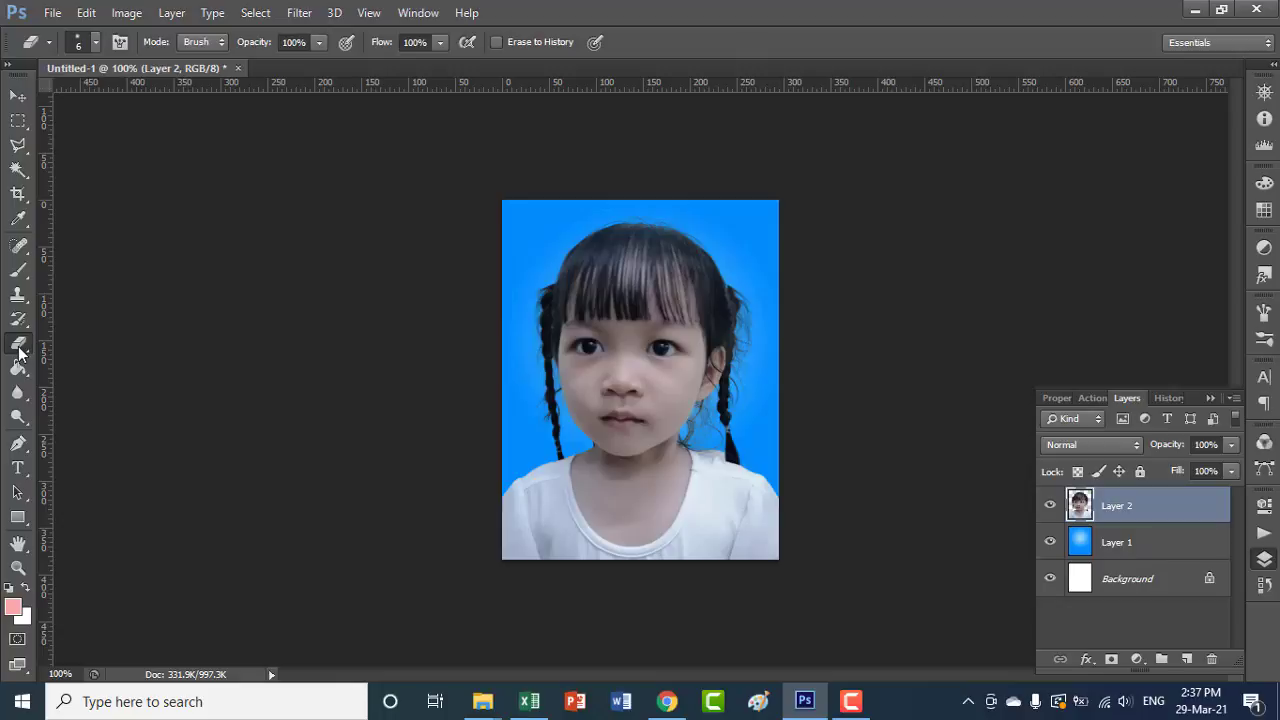
pyautogui.click(96, 44)
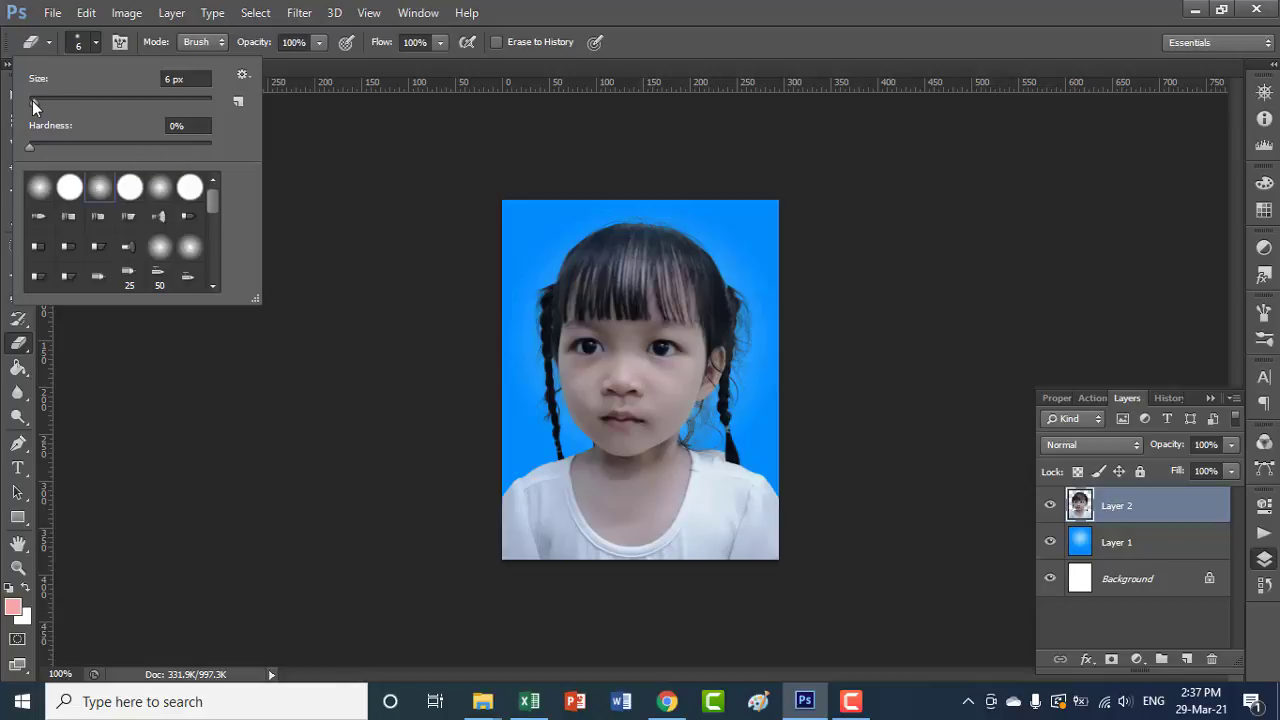
pyautogui.moveTo(33, 102); pyautogui.dragTo(38, 102)
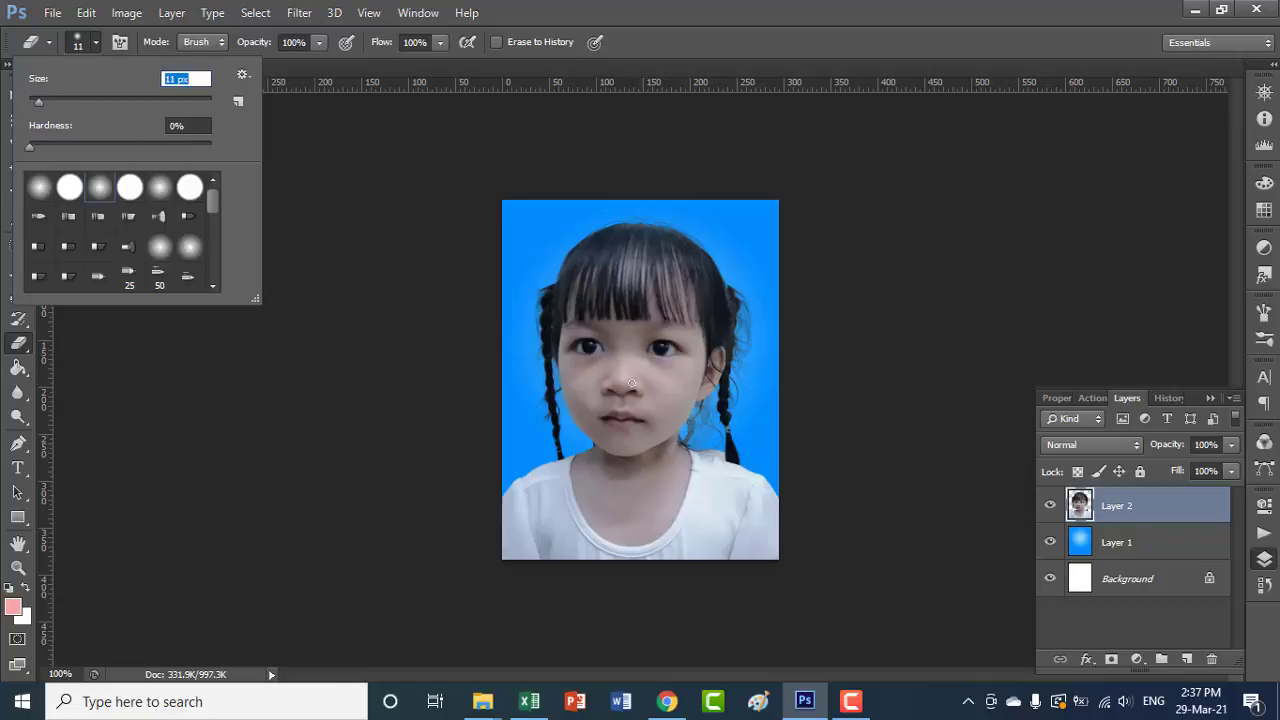
pyautogui.press('Return')
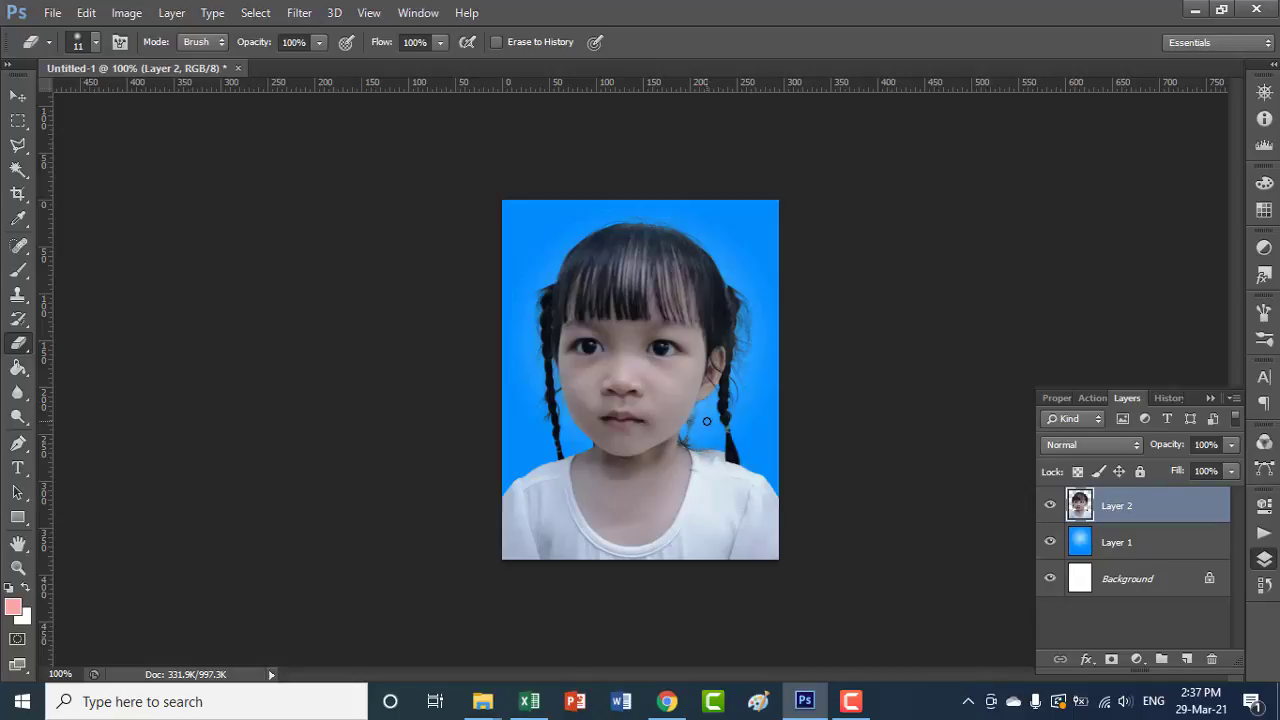
pyautogui.scroll(1, 706, 421)
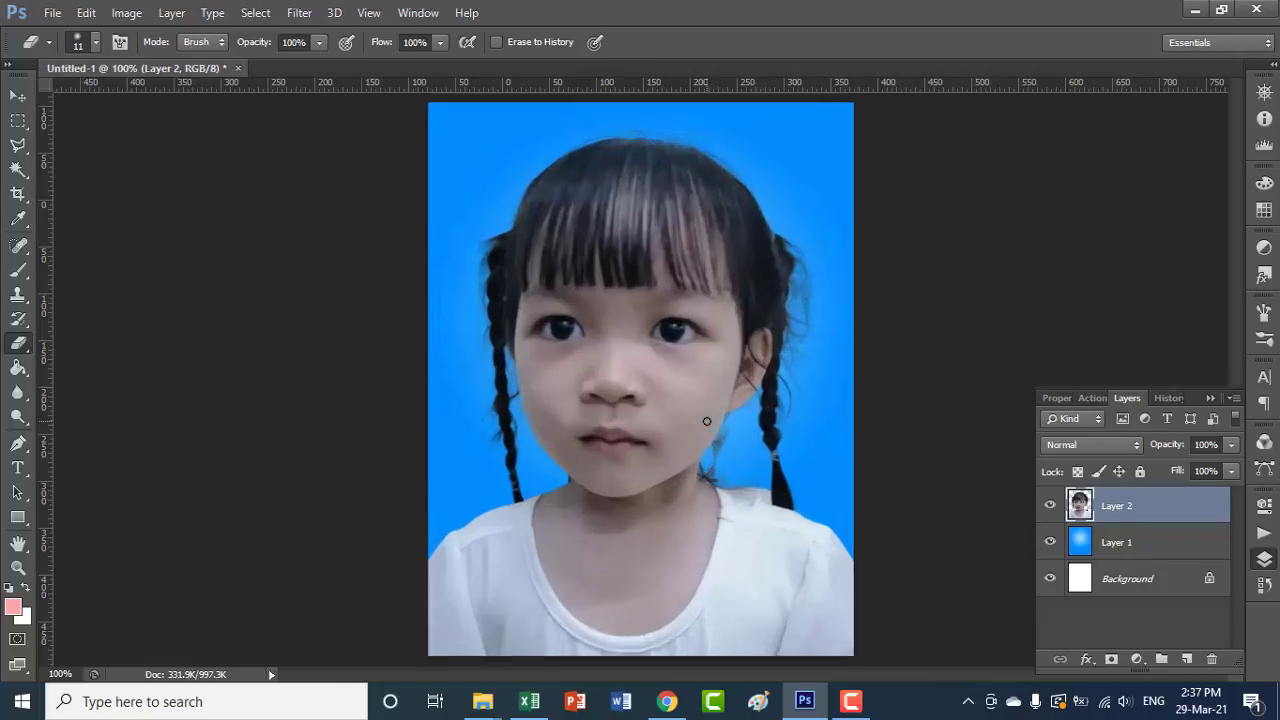
pyautogui.scroll(1, 706, 421)
pyautogui.scroll(1, 706, 421)
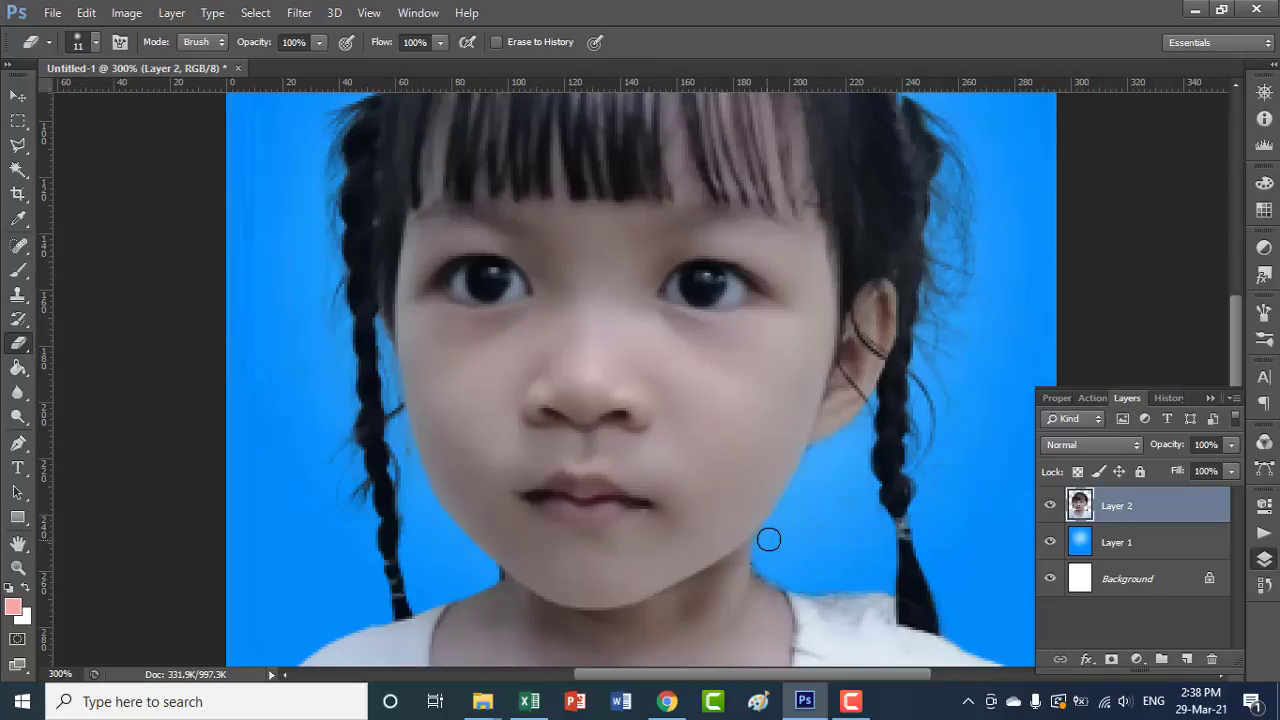
pyautogui.scroll(1, 980, 331)
pyautogui.scroll(3, 965, 280)
# Step: Erase stray hair wisps beside the head, then zoom out to view the portrait
pyautogui.moveTo(946, 226); pyautogui.dragTo(953, 337)
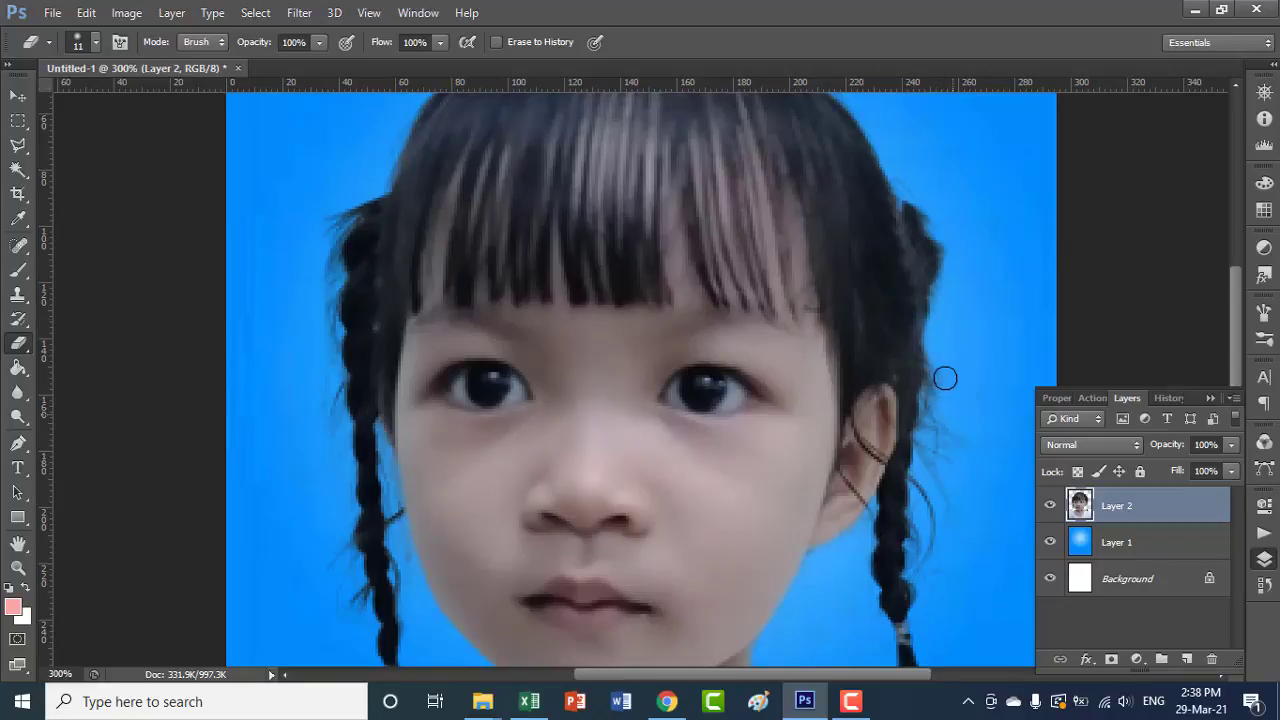
pyautogui.moveTo(953, 337); pyautogui.dragTo(937, 457)
pyautogui.scroll(-1, 965, 487)
pyautogui.scroll(-3, 965, 487)
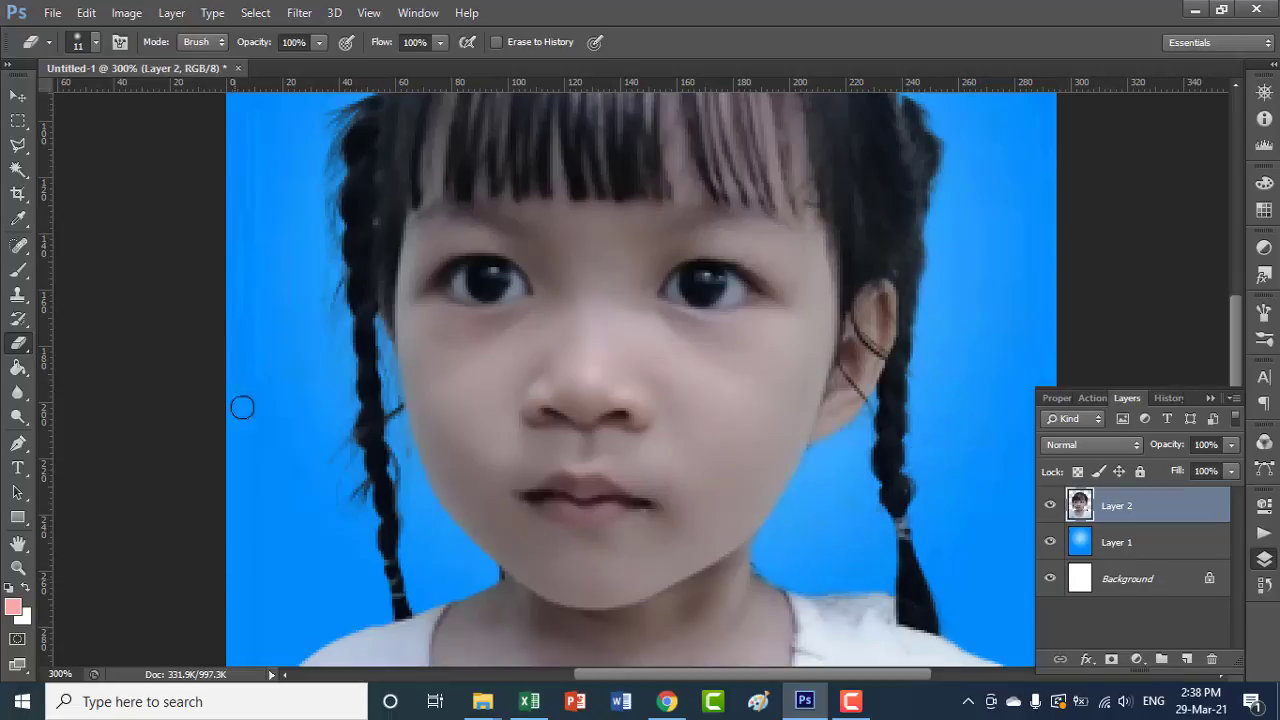
pyautogui.scroll(3, 270, 320)
pyautogui.scroll(-2, 320, 380)
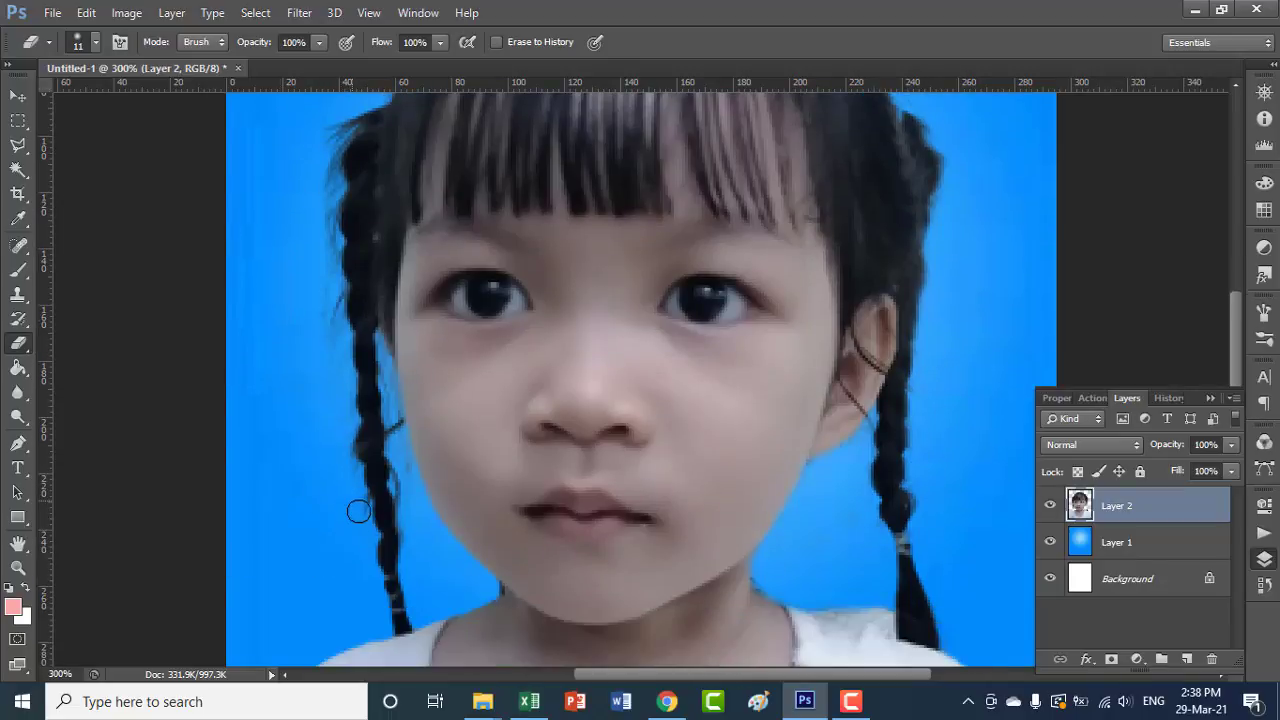
pyautogui.scroll(-4, 965, 467)
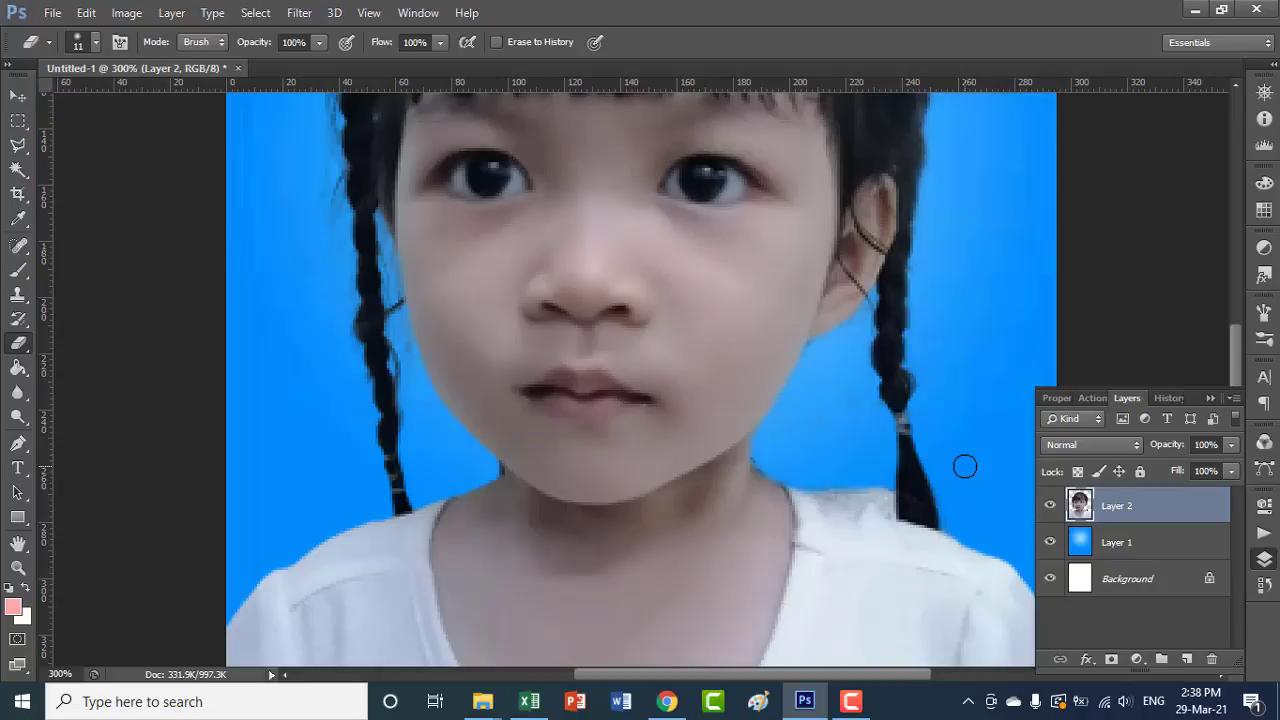
pyautogui.hotkey('ctrl', '-')
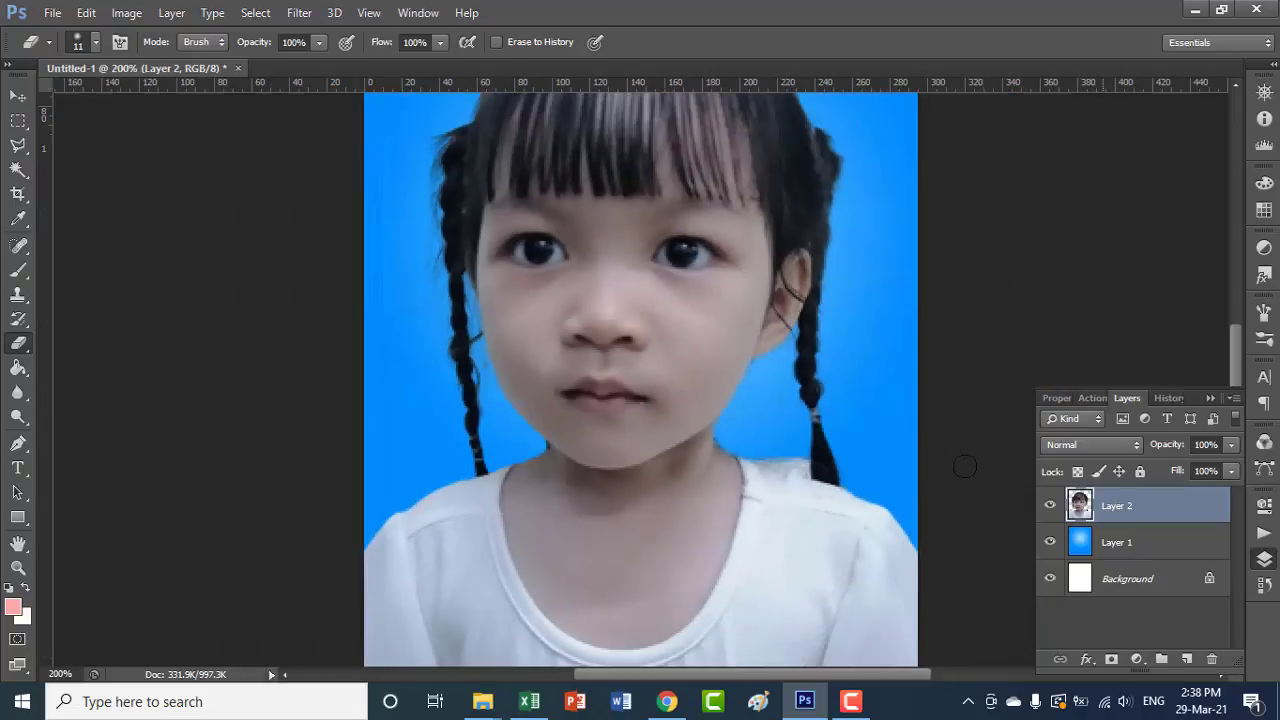
pyautogui.hotkey('ctrl', '-')
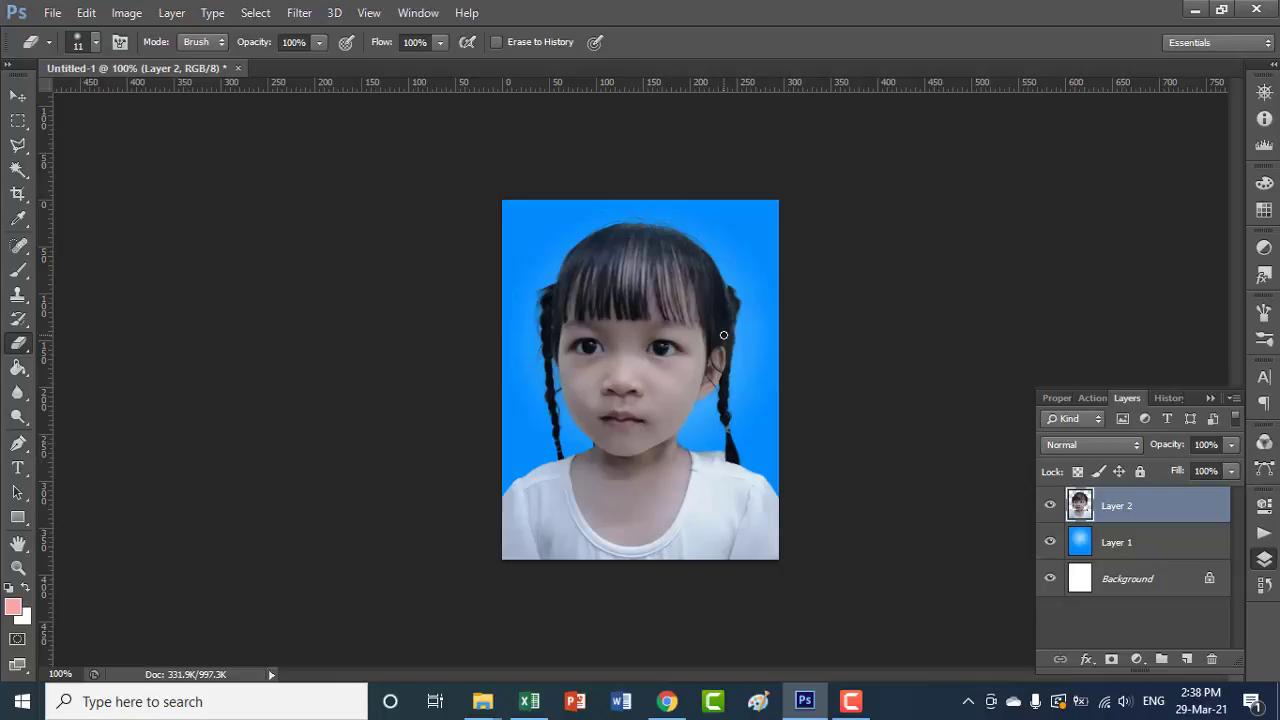
# Step: Raise the child's photo brightness to 38 using Brightness/Contrast
pyautogui.click(128, 14)
pyautogui.moveTo(155, 61)
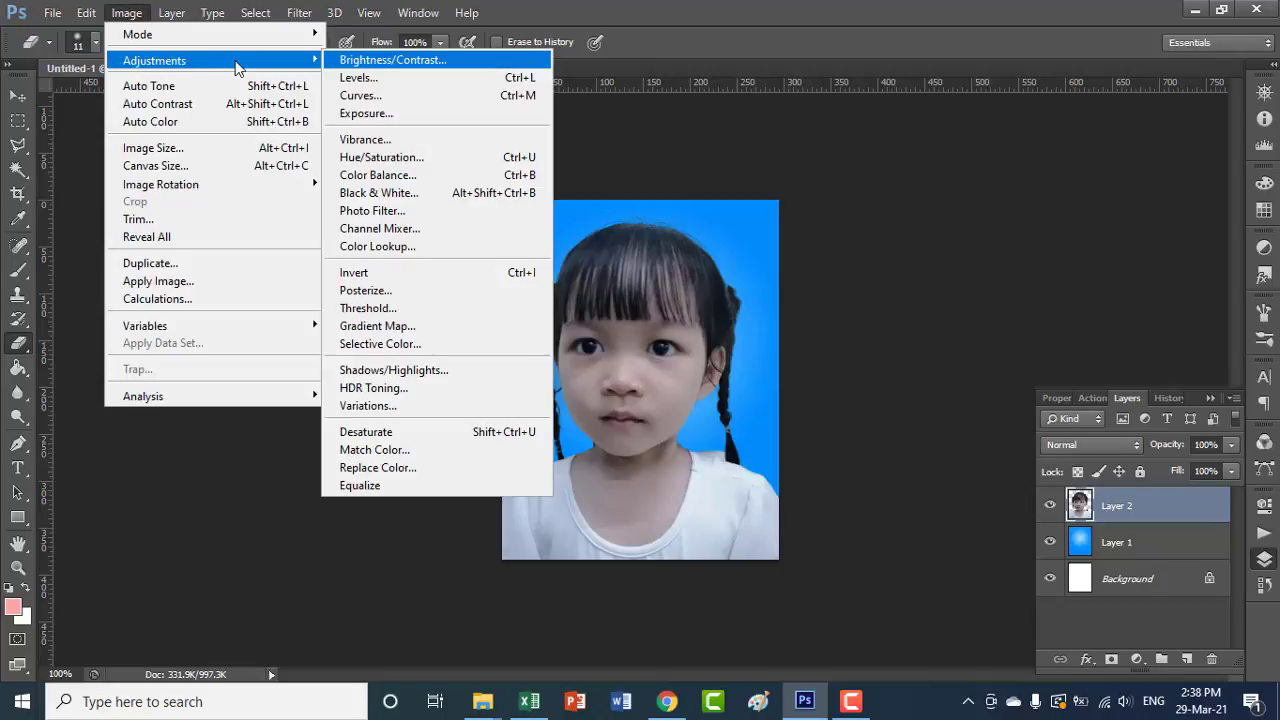
pyautogui.click(455, 60)
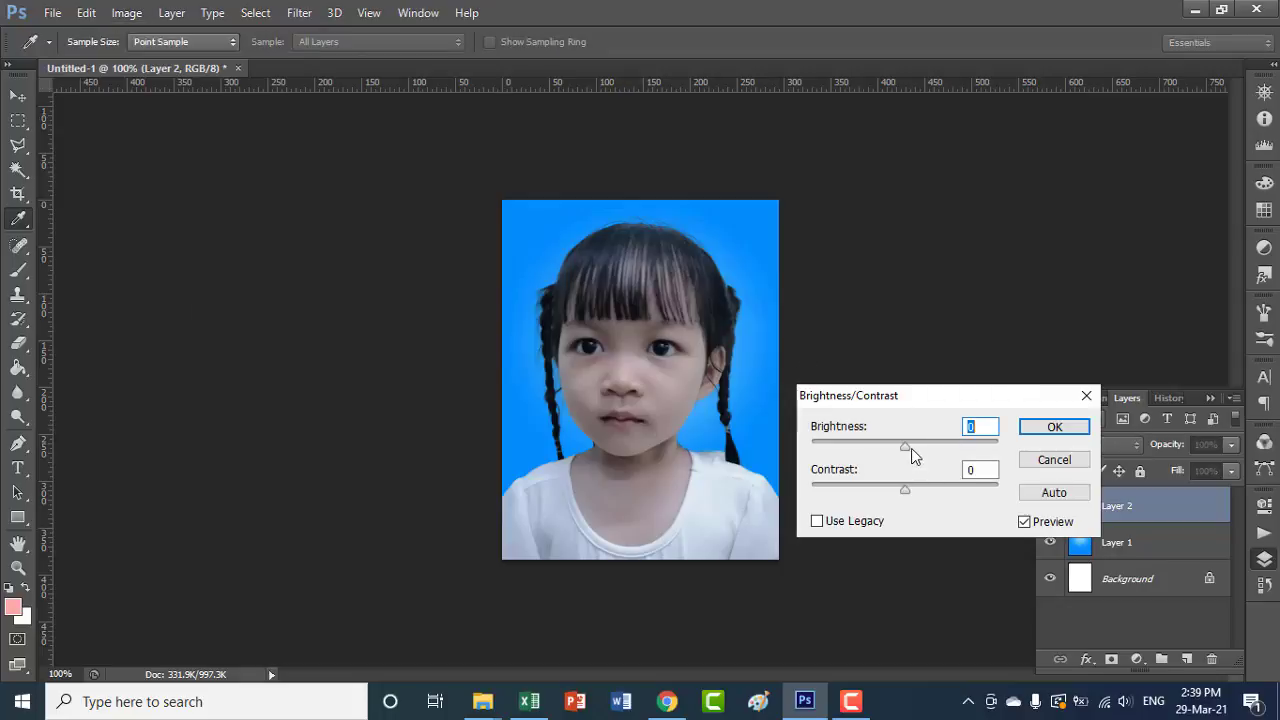
pyautogui.moveTo(914, 446); pyautogui.dragTo(927, 450)
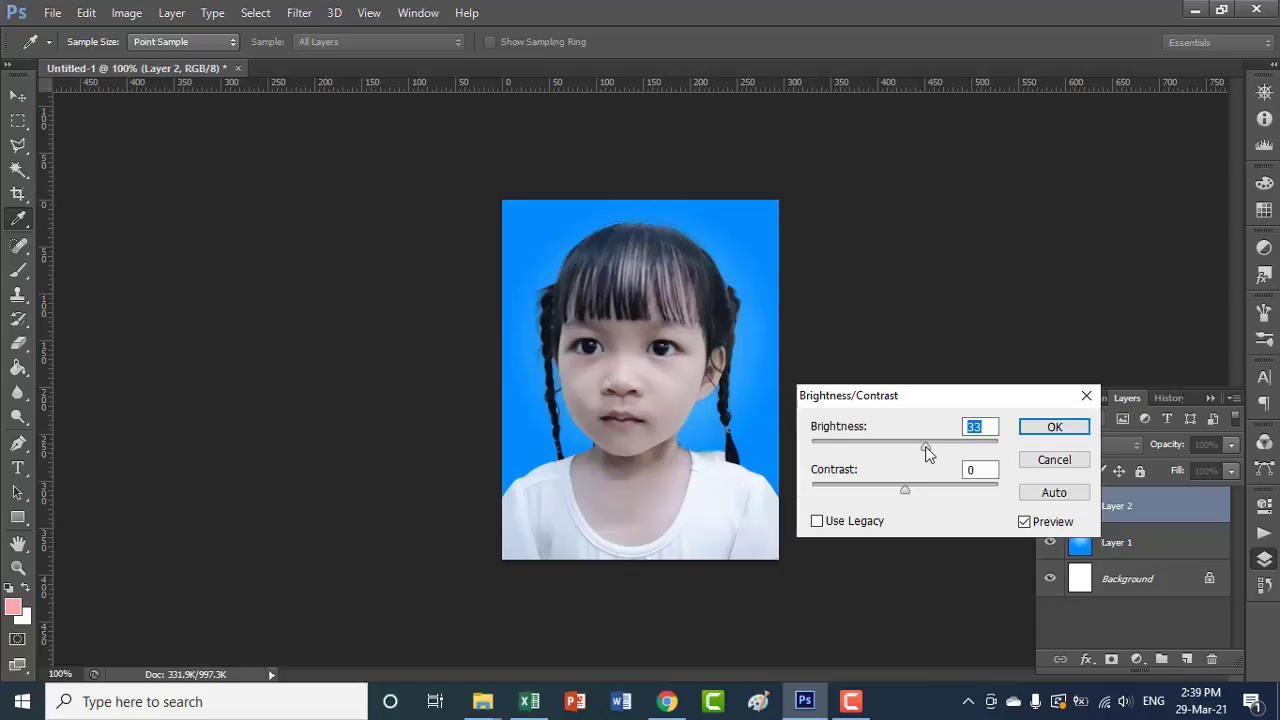
pyautogui.moveTo(925, 447); pyautogui.dragTo(928, 447)
pyautogui.moveTo(927, 446); pyautogui.dragTo(930, 446)
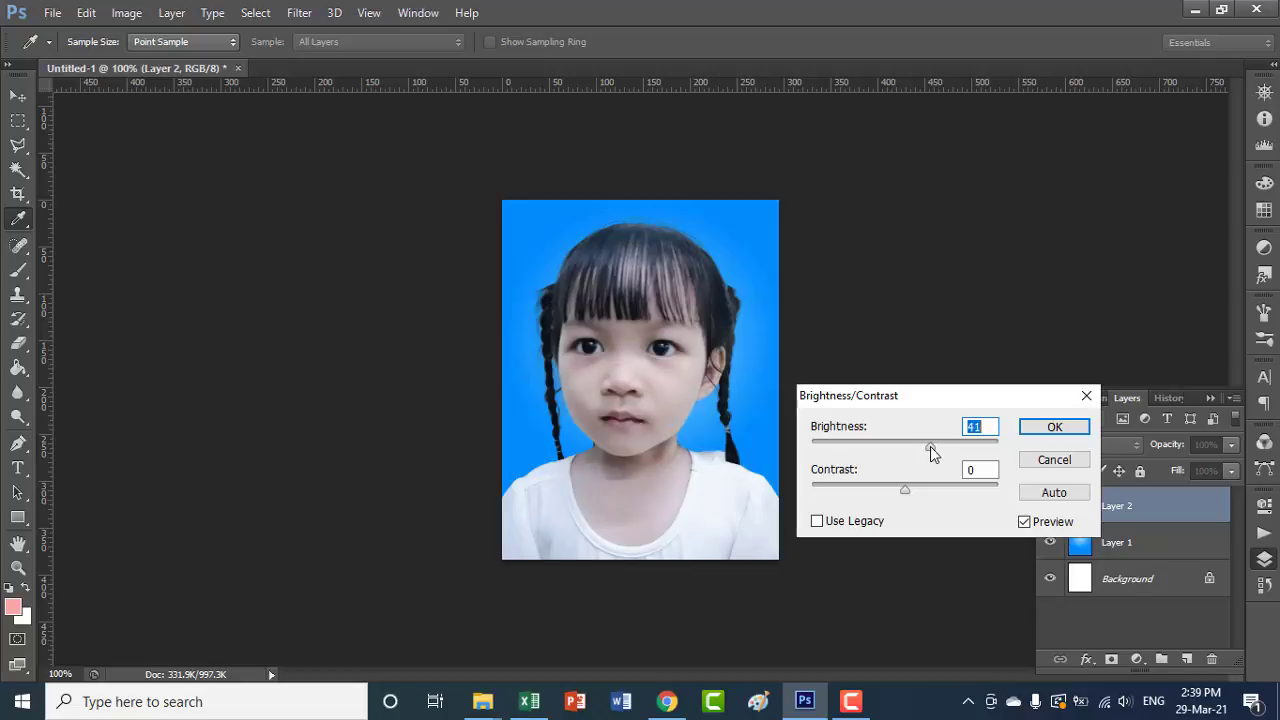
pyautogui.click(1054, 427)
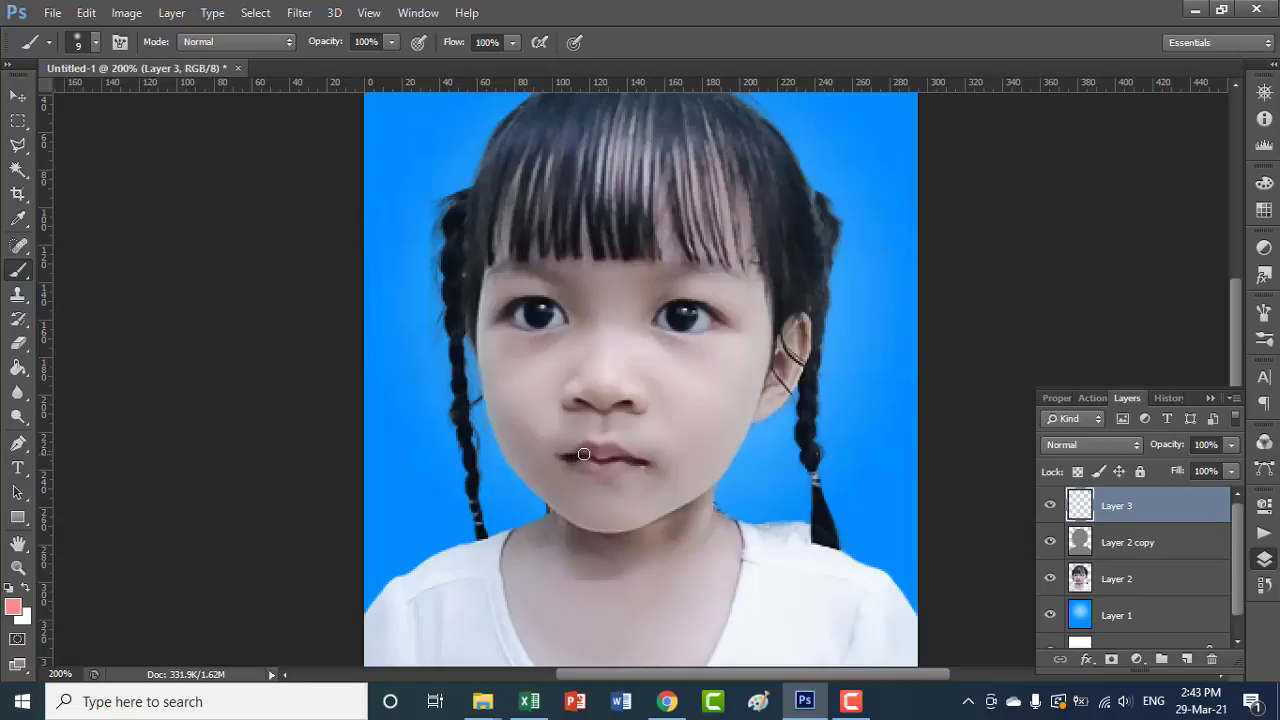
# Step: Move Layer 3 above Layer 2 copy and brush pink #f98a8a over the lips
pyautogui.rightClick(25, 276)
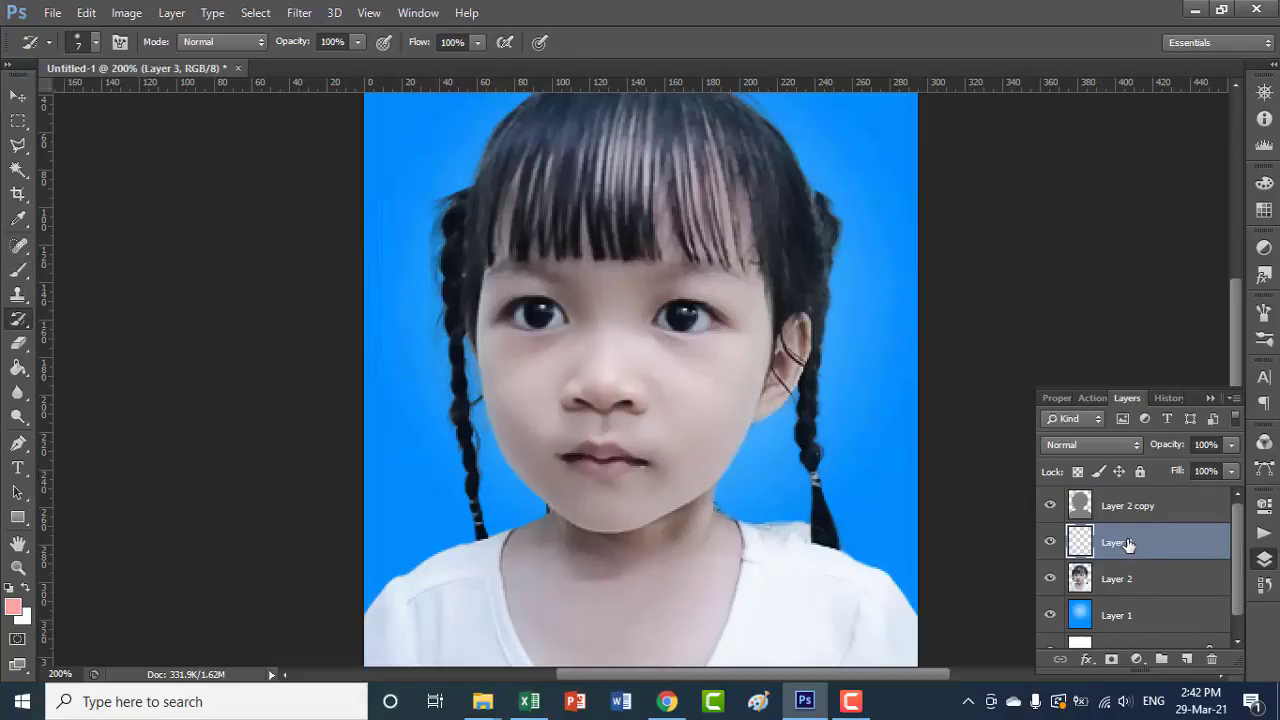
pyautogui.moveTo(1127, 543); pyautogui.dragTo(1122, 503)
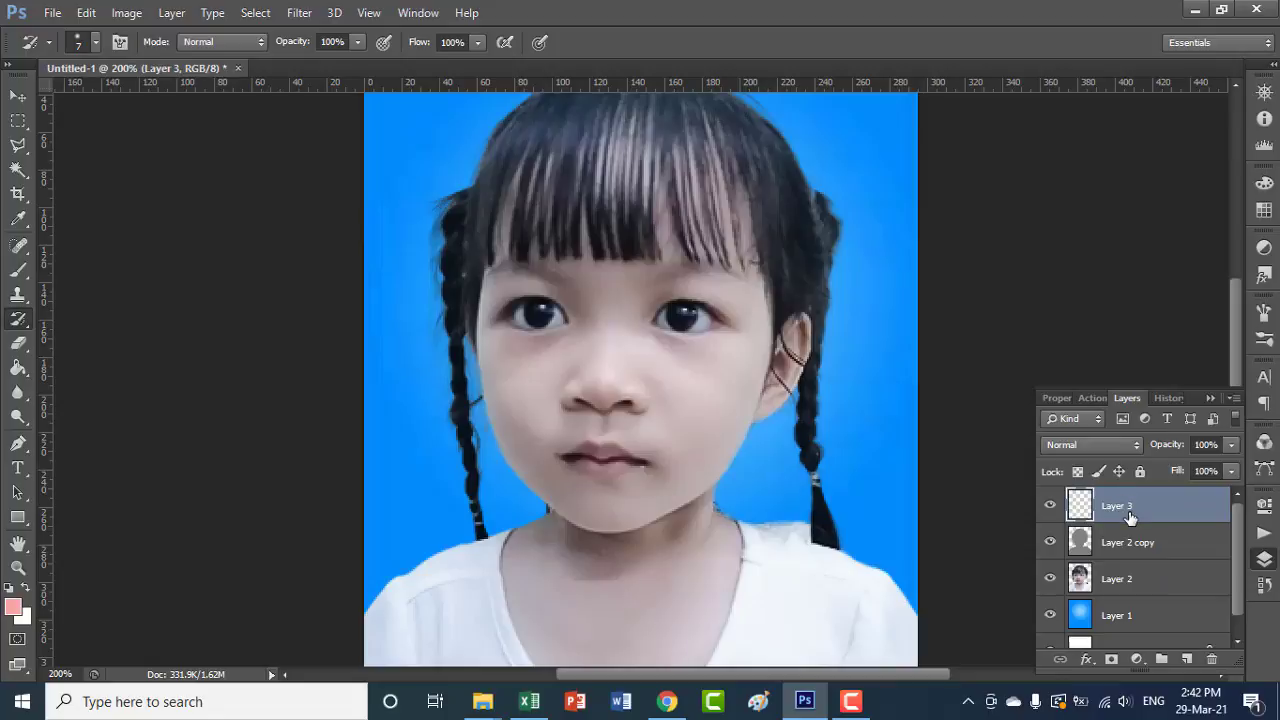
pyautogui.press('b')
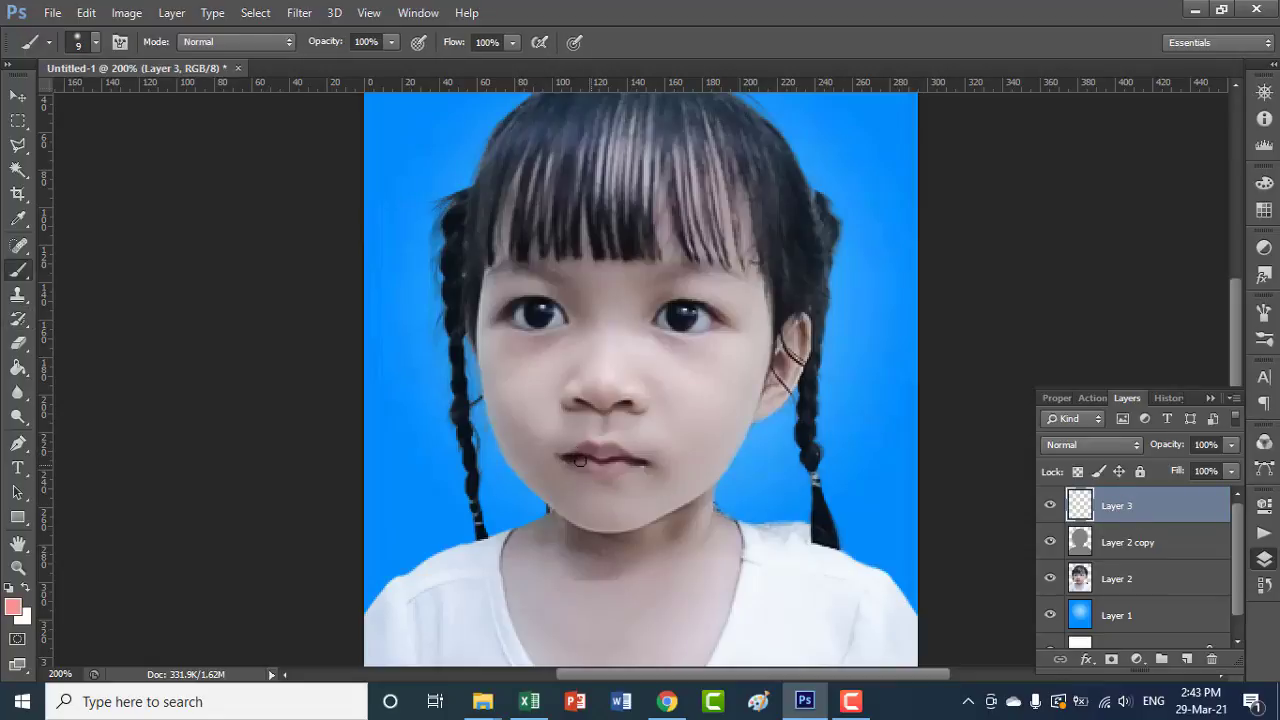
pyautogui.click(13, 607)
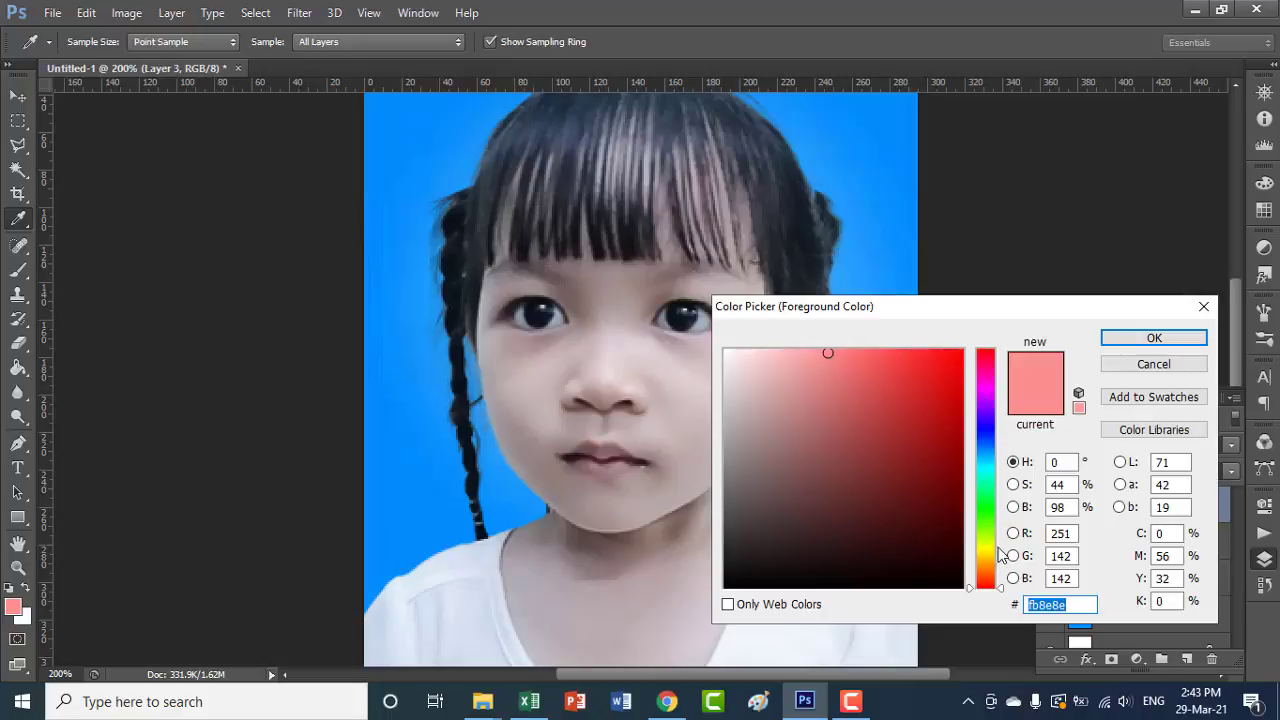
pyautogui.click(830, 354)
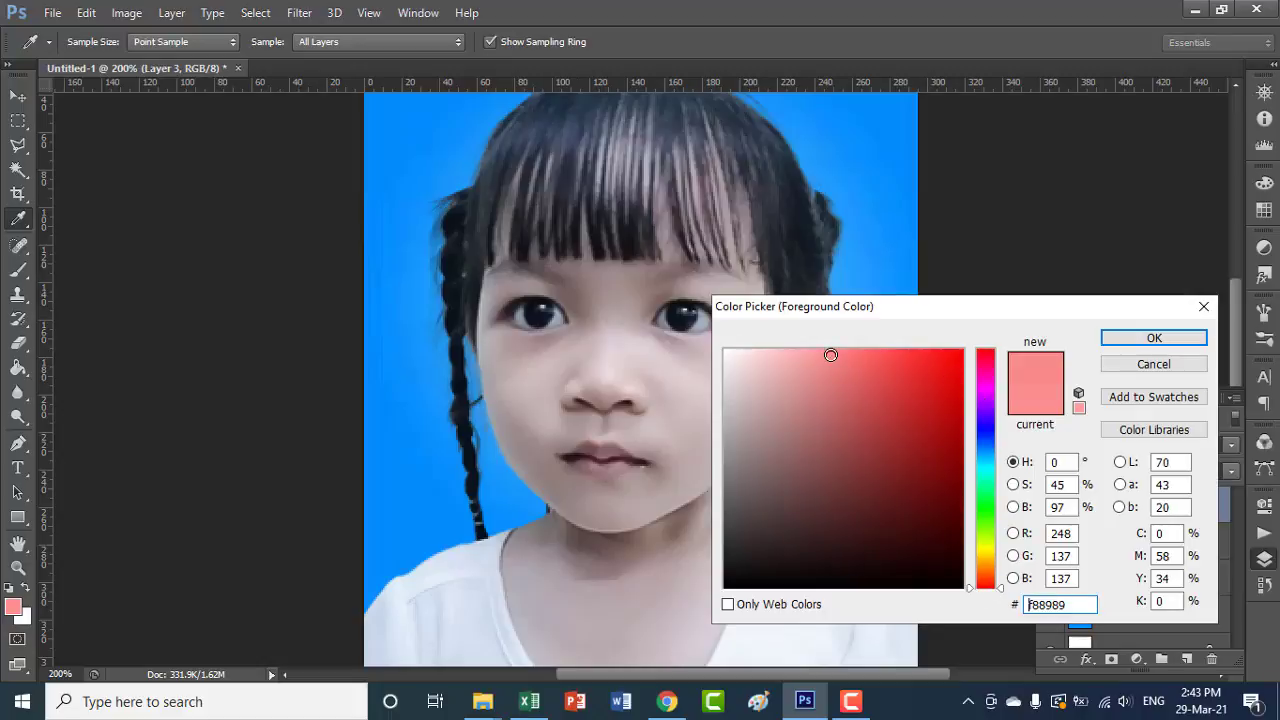
pyautogui.click(831, 355)
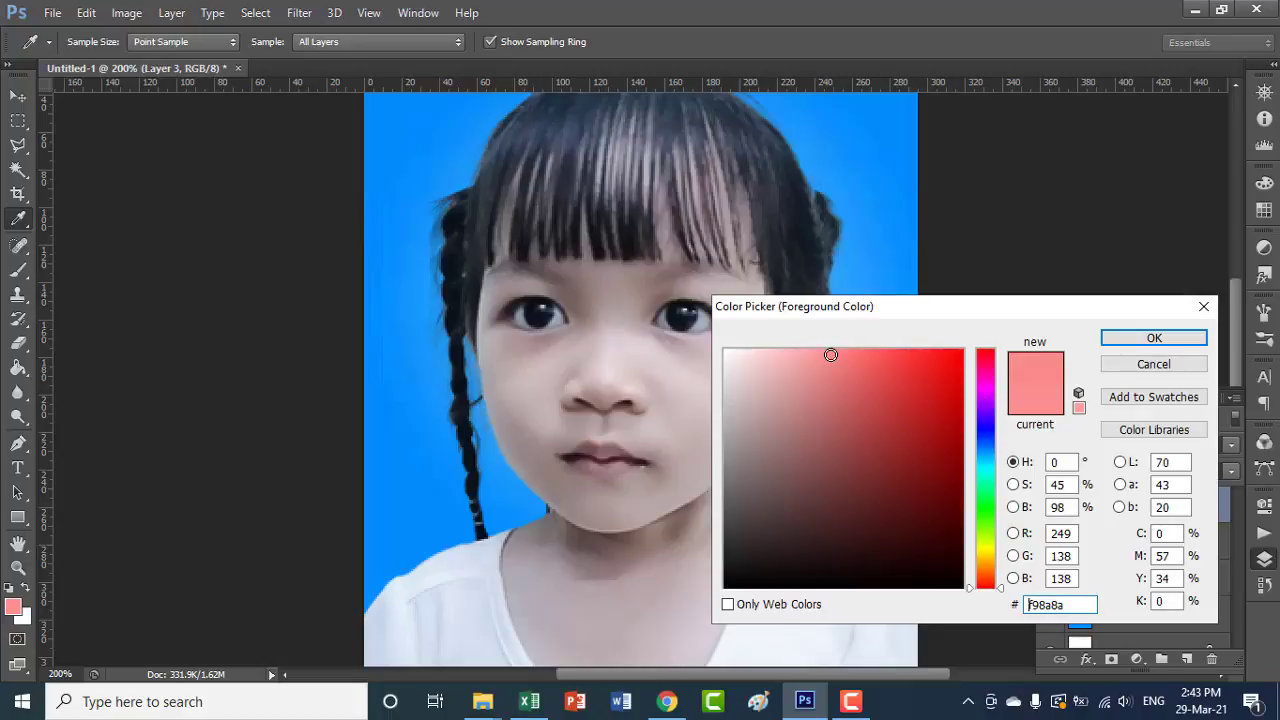
pyautogui.click(1138, 340)
pyautogui.press('b')
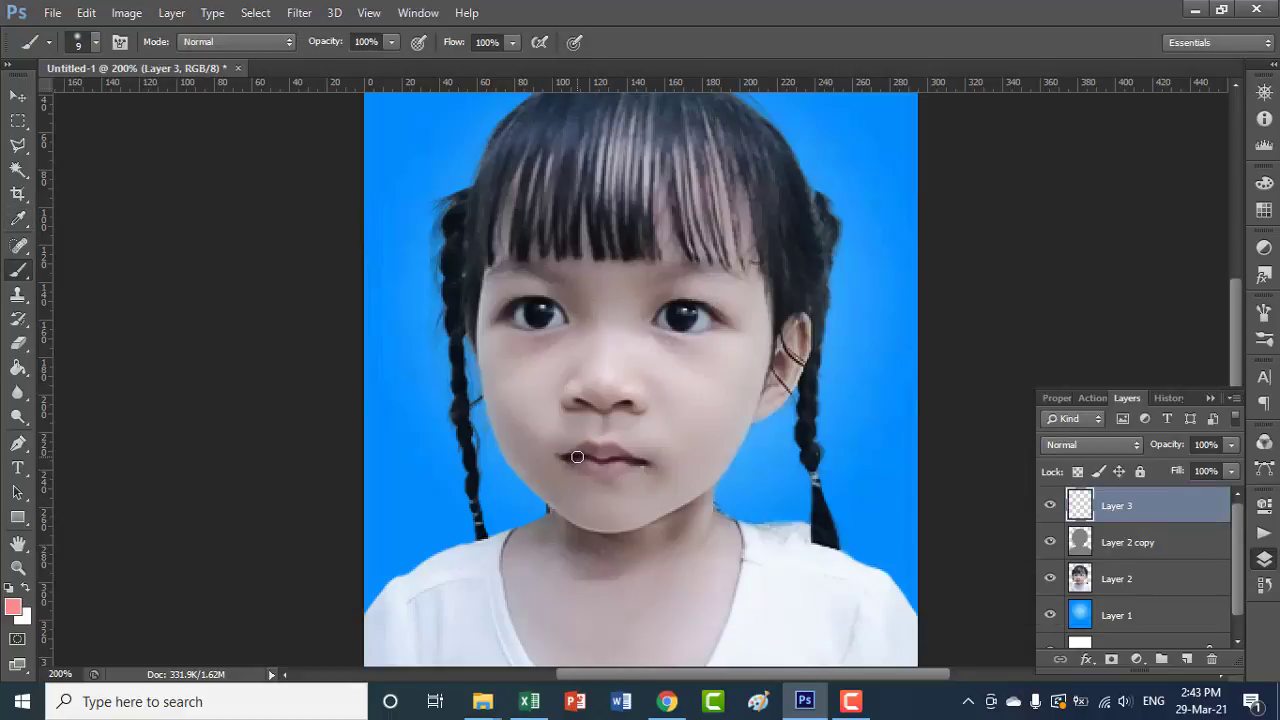
pyautogui.moveTo(577, 457)
pyautogui.mouseDown()
pyautogui.moveTo(631, 461)
pyautogui.moveTo(587, 461)
pyautogui.moveTo(598, 465)
pyautogui.mouseUp()
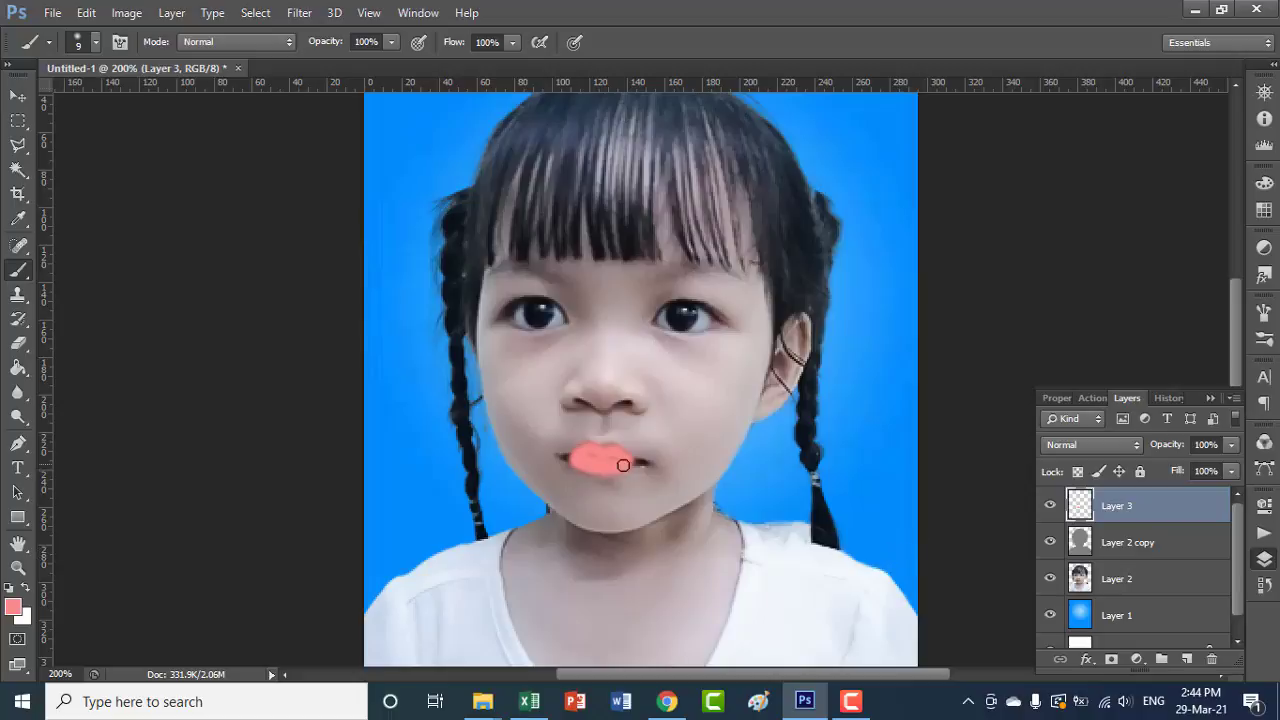
# Step: Lower the pink lip layer's opacity to about 34% and zoom out to the whole portrait
pyautogui.click(1233, 445)
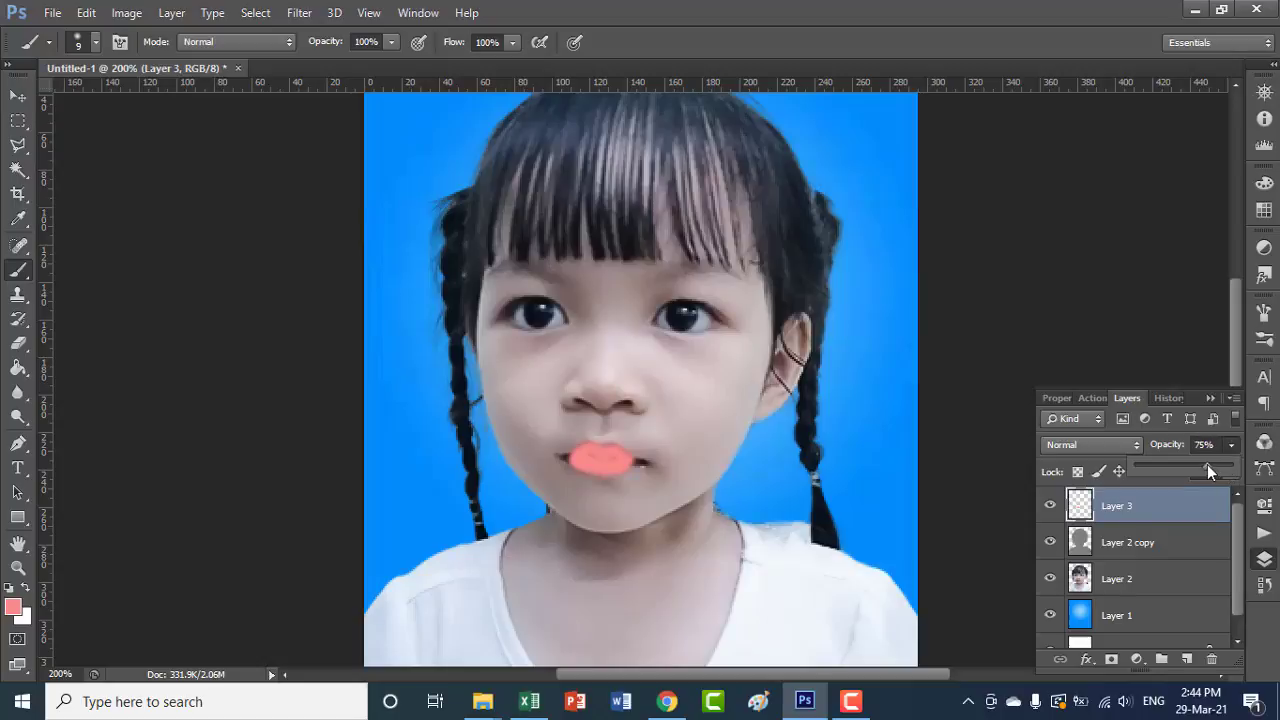
pyautogui.moveTo(1208, 470); pyautogui.dragTo(1205, 470)
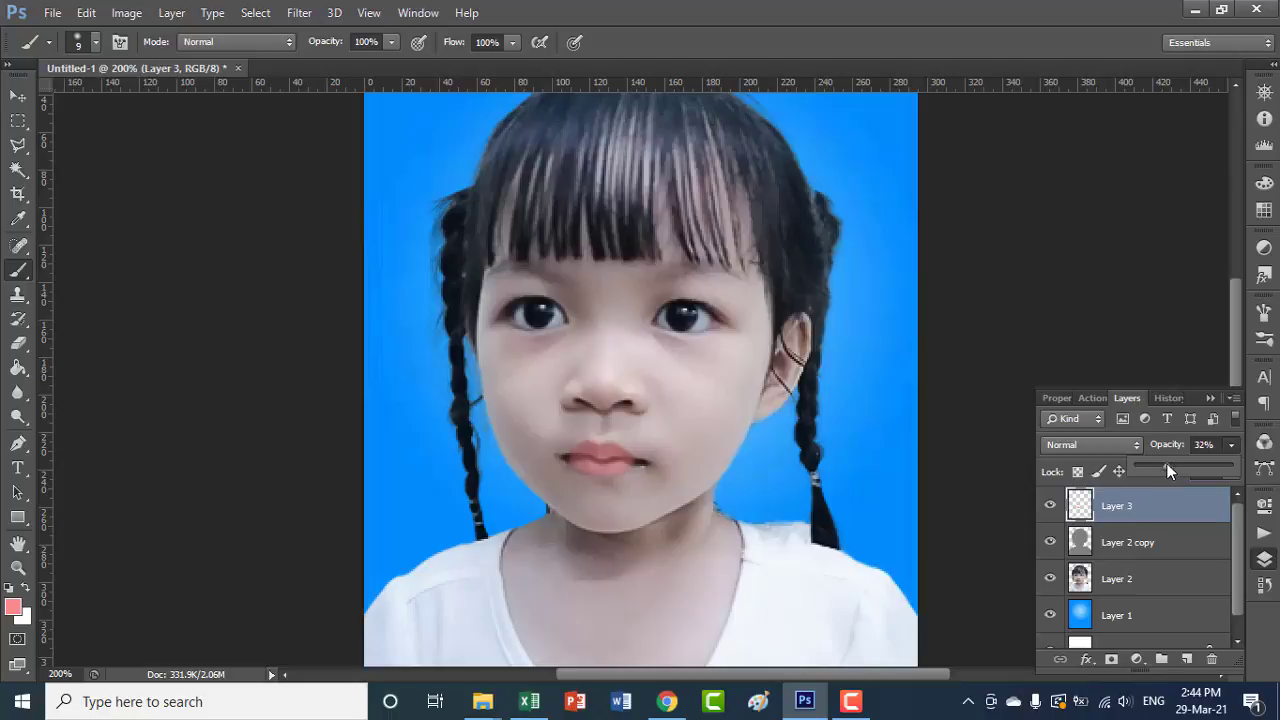
pyautogui.moveTo(1163, 469); pyautogui.dragTo(1168, 466)
pyautogui.hotkey('ctrl', '-')
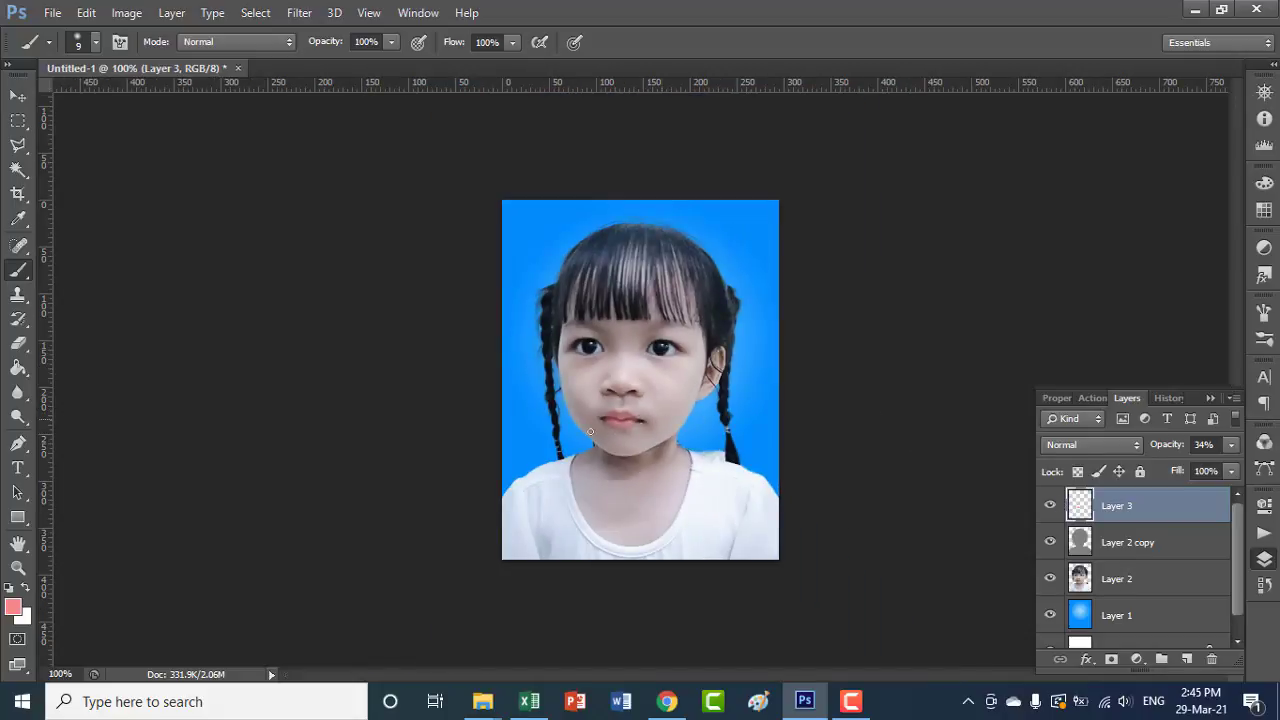
pyautogui.press('e')
pyautogui.hotkey('alt', '[')
pyautogui.hotkey('alt', '[')
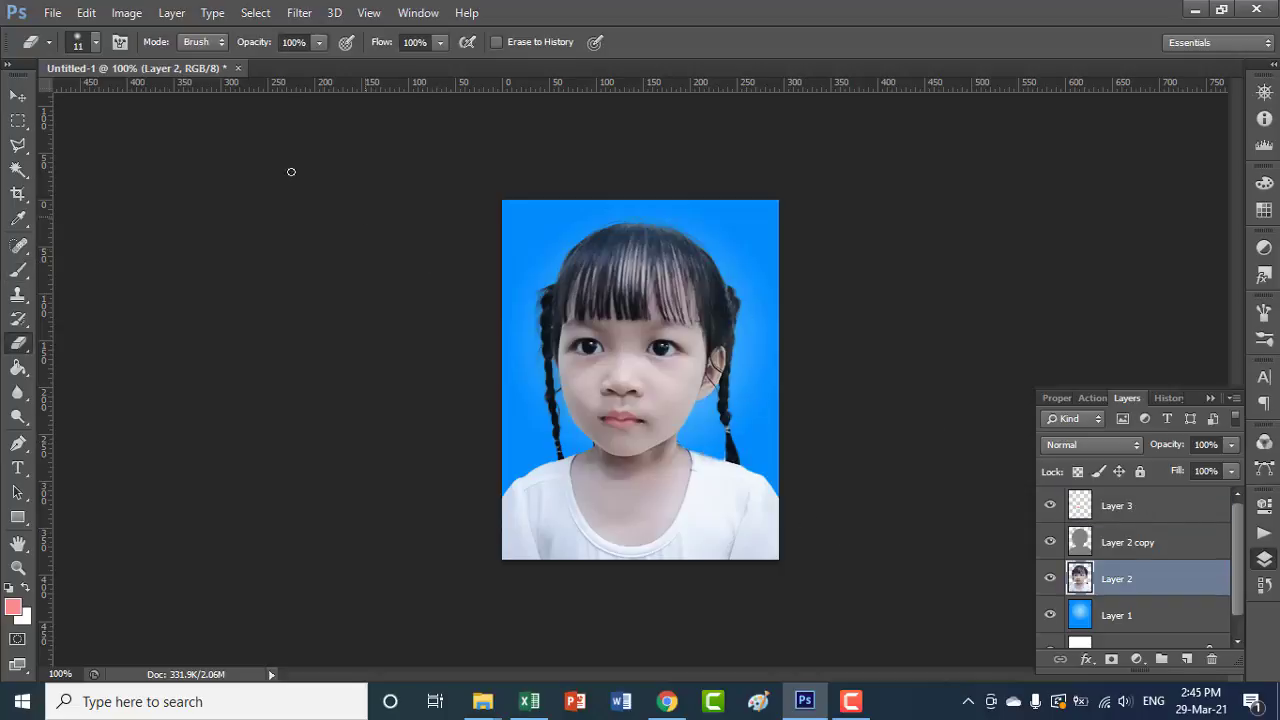
# Step: Export the portrait via Save for Web as a JPEG High file named 11 on the Desktop
pyautogui.click(52, 14)
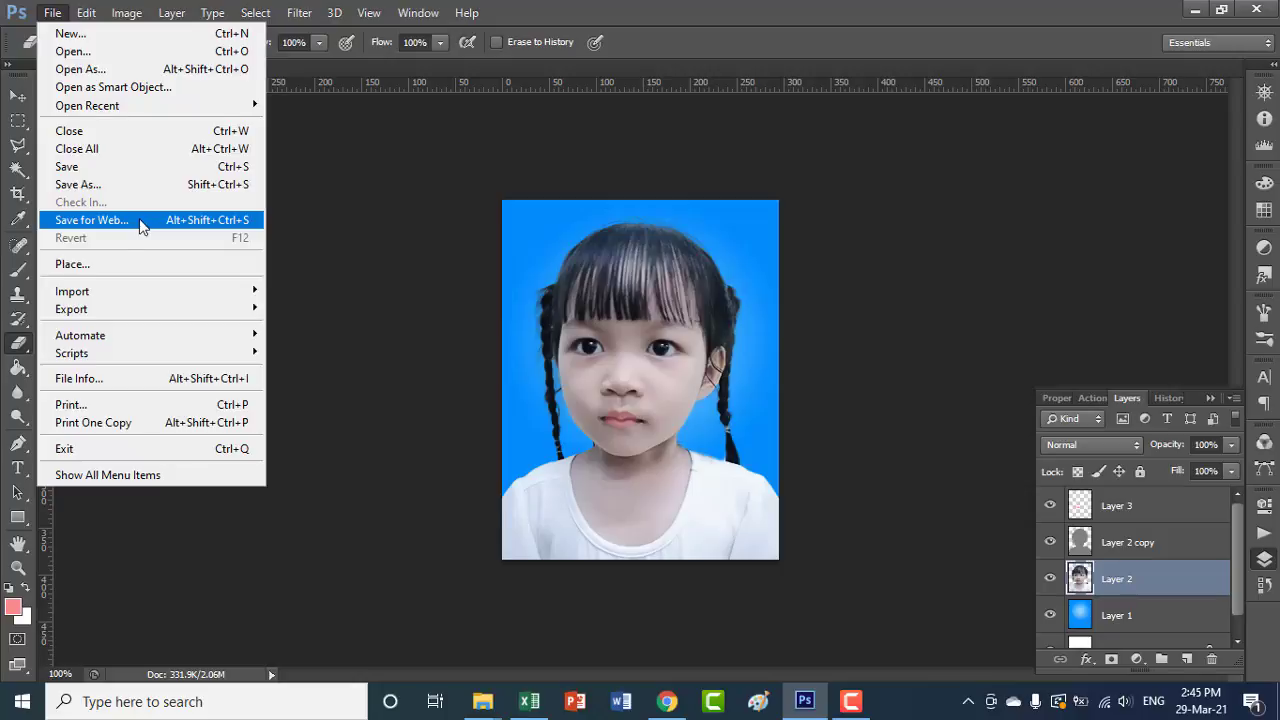
pyautogui.click(140, 222)
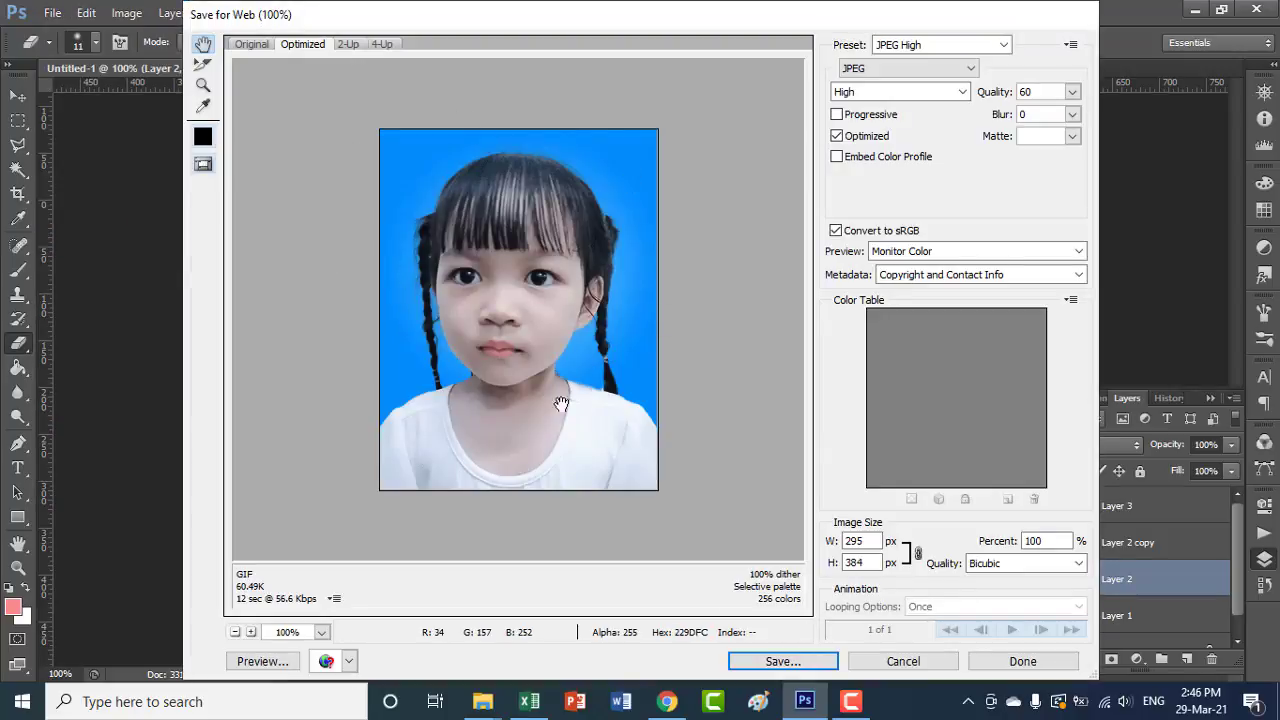
pyautogui.click(249, 46)
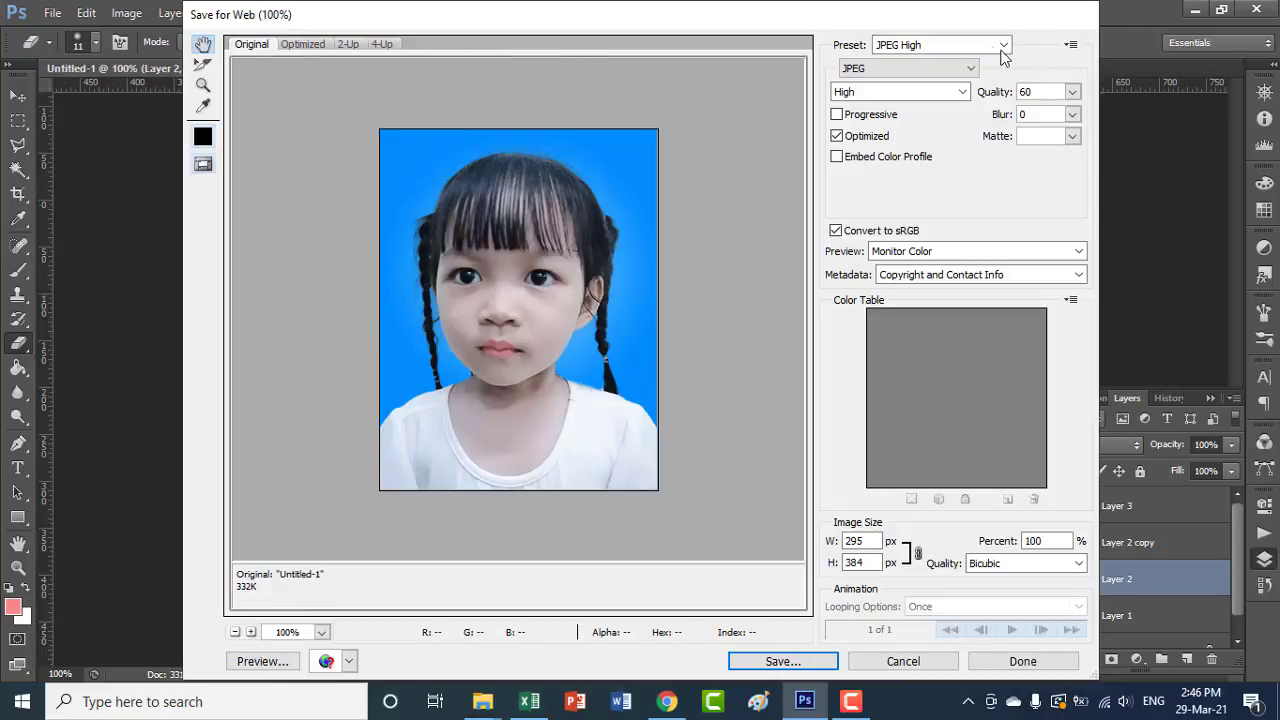
pyautogui.click(1003, 45)
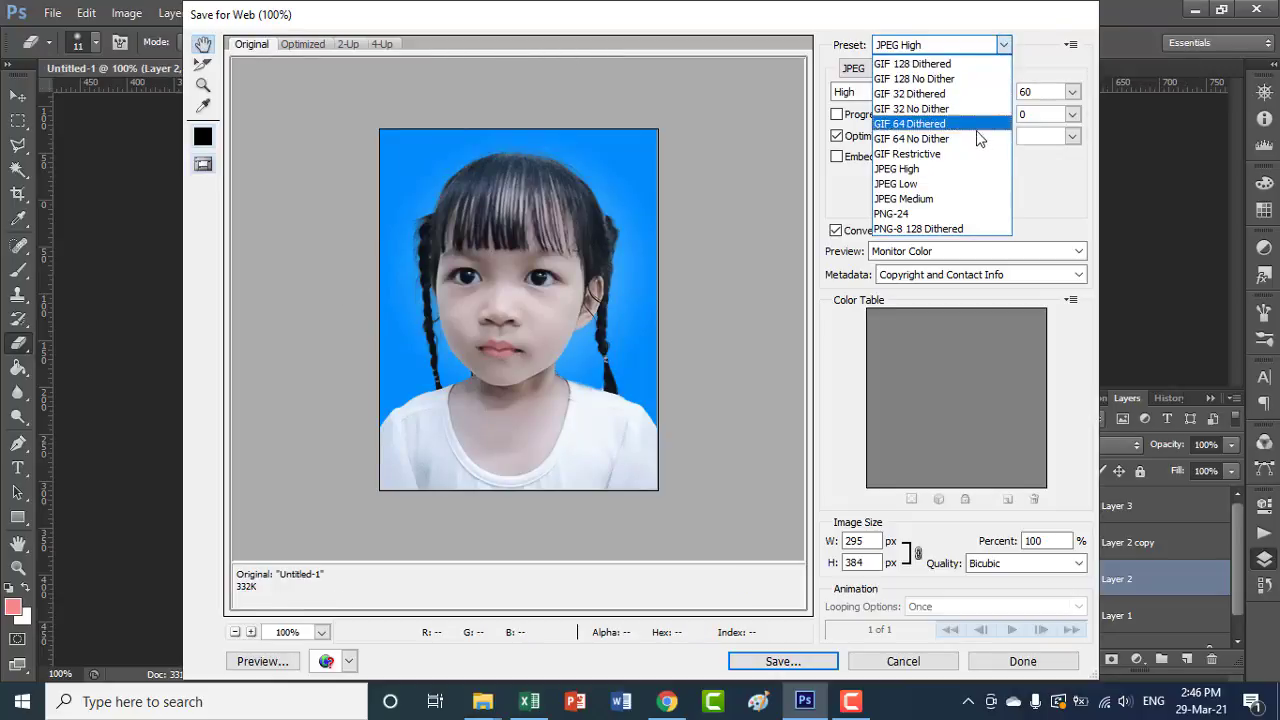
pyautogui.click(929, 170)
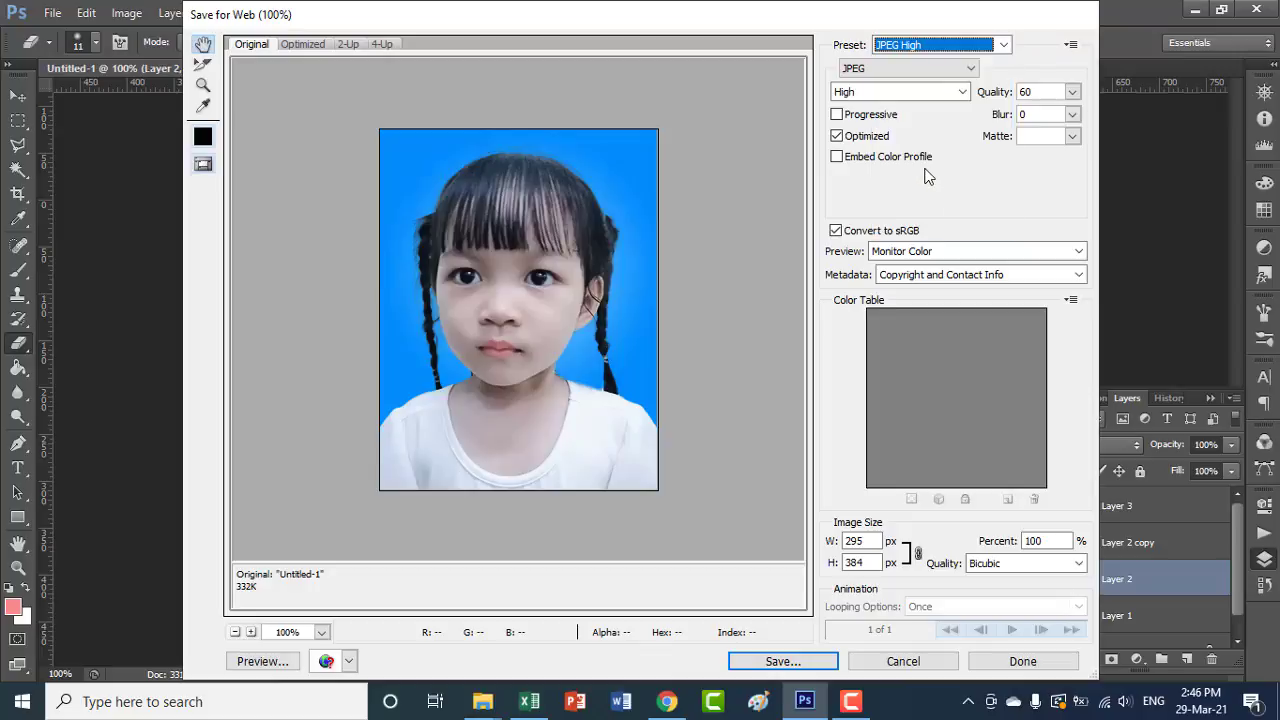
pyautogui.click(792, 666)
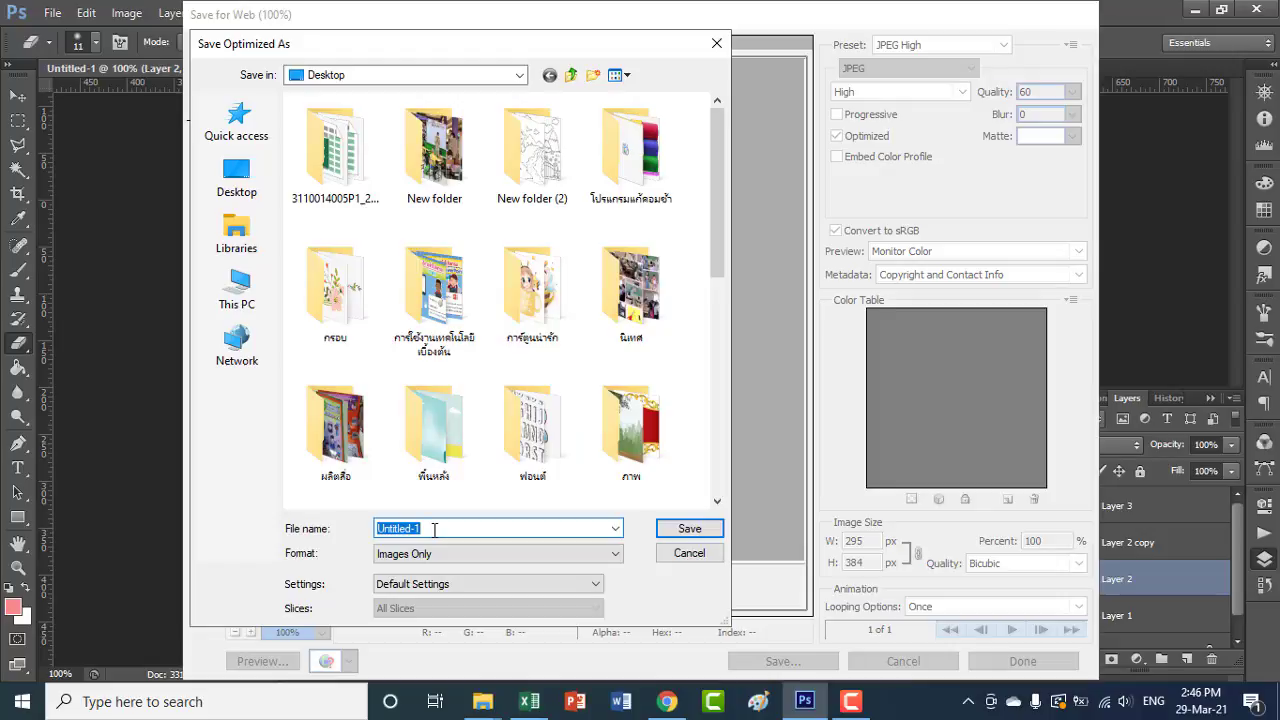
pyautogui.write('11')
pyautogui.click(691, 529)
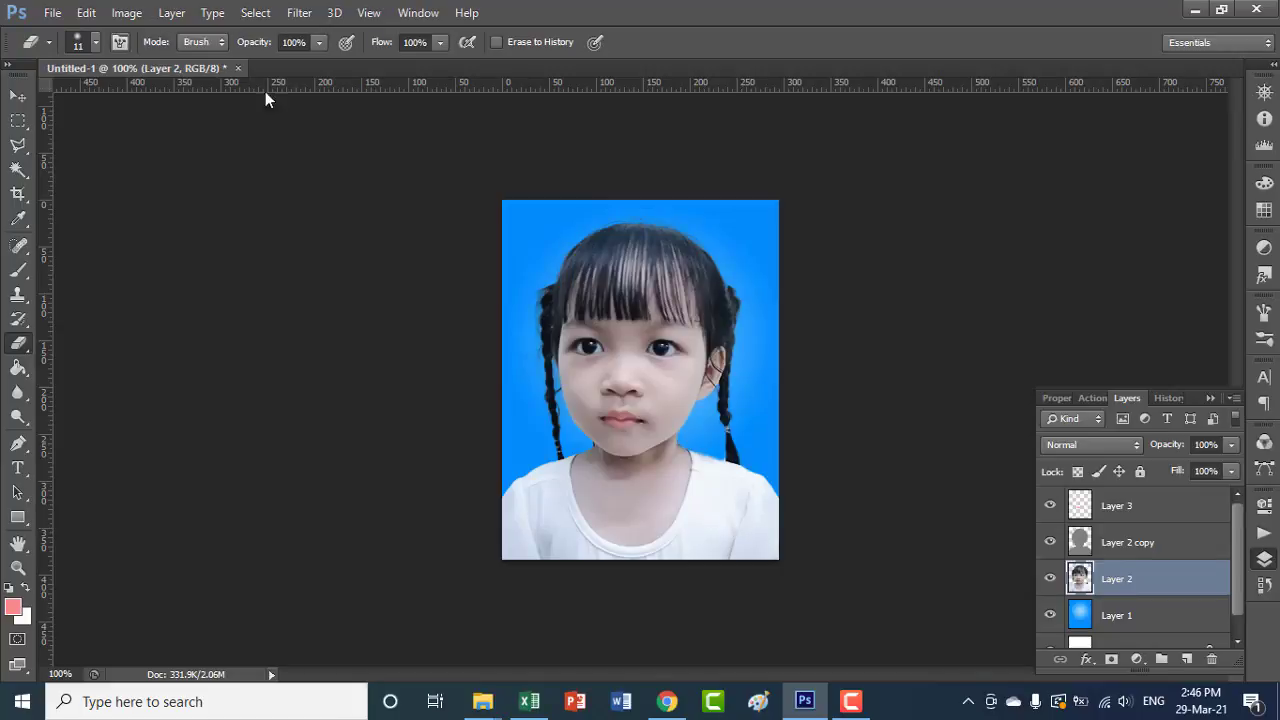
# Step: Start a new document with its size units set to inches
pyautogui.click(52, 12)
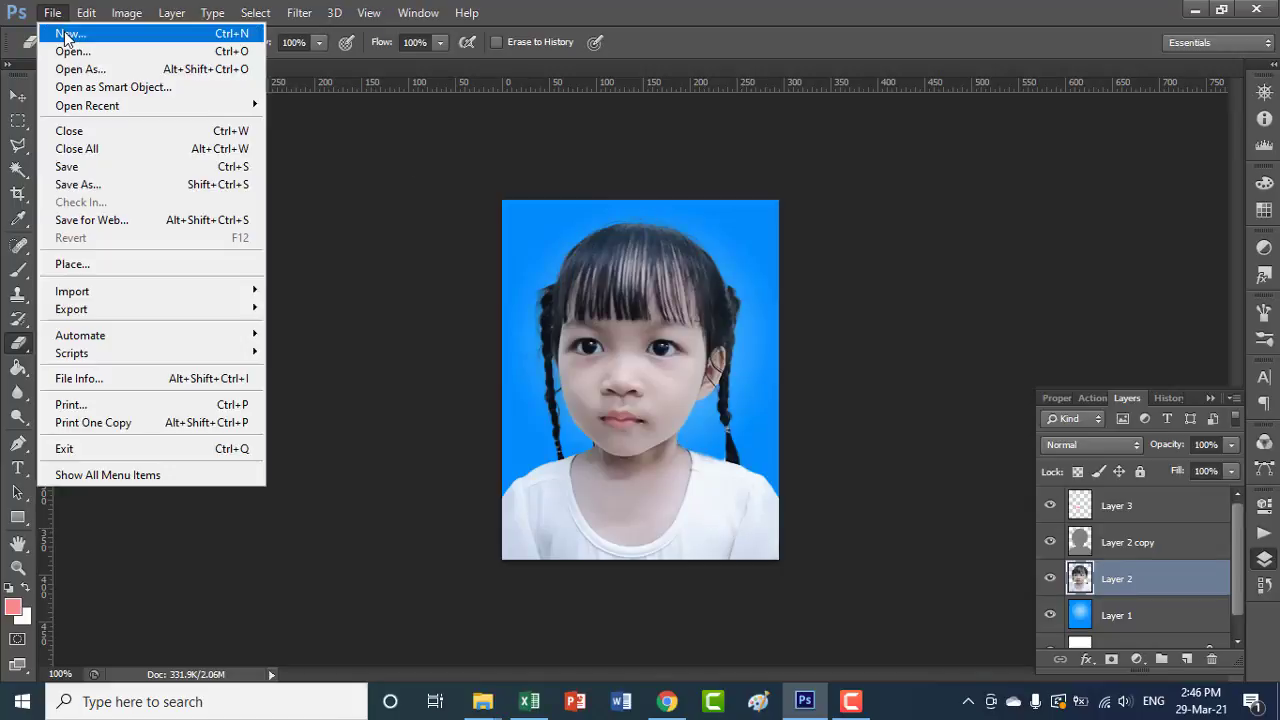
pyautogui.click(402, 158)
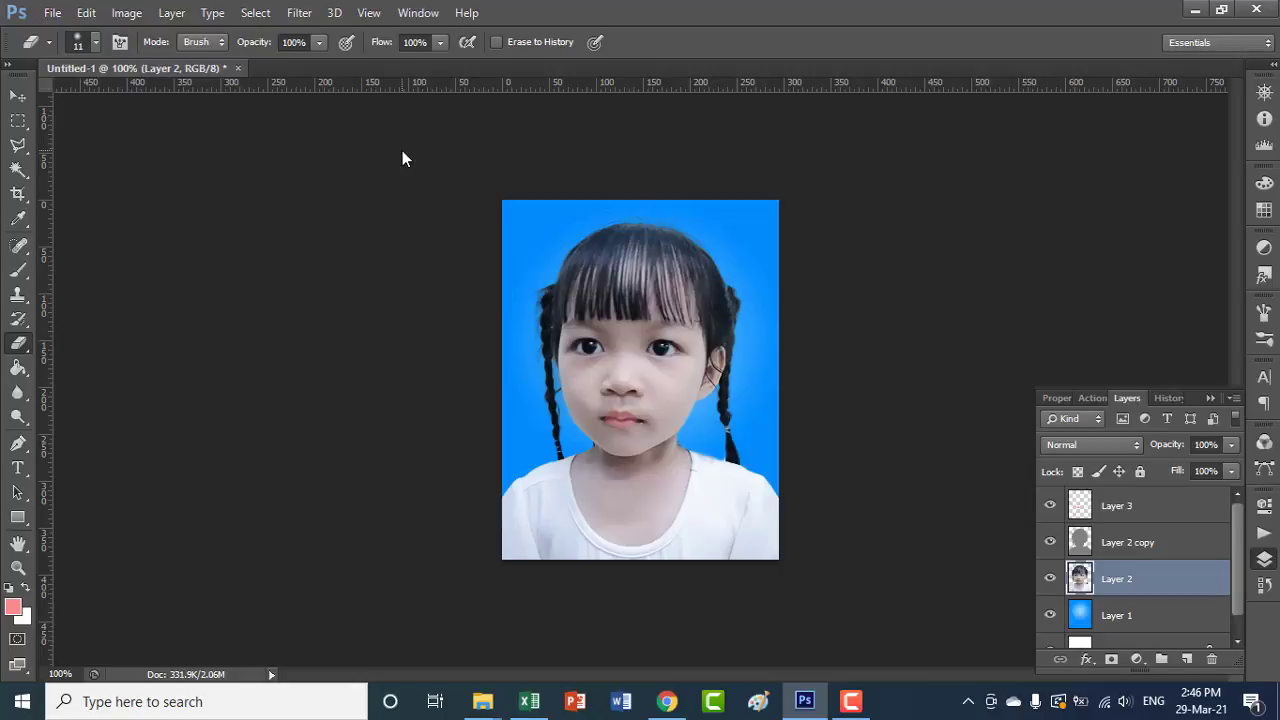
pyautogui.click(52, 12)
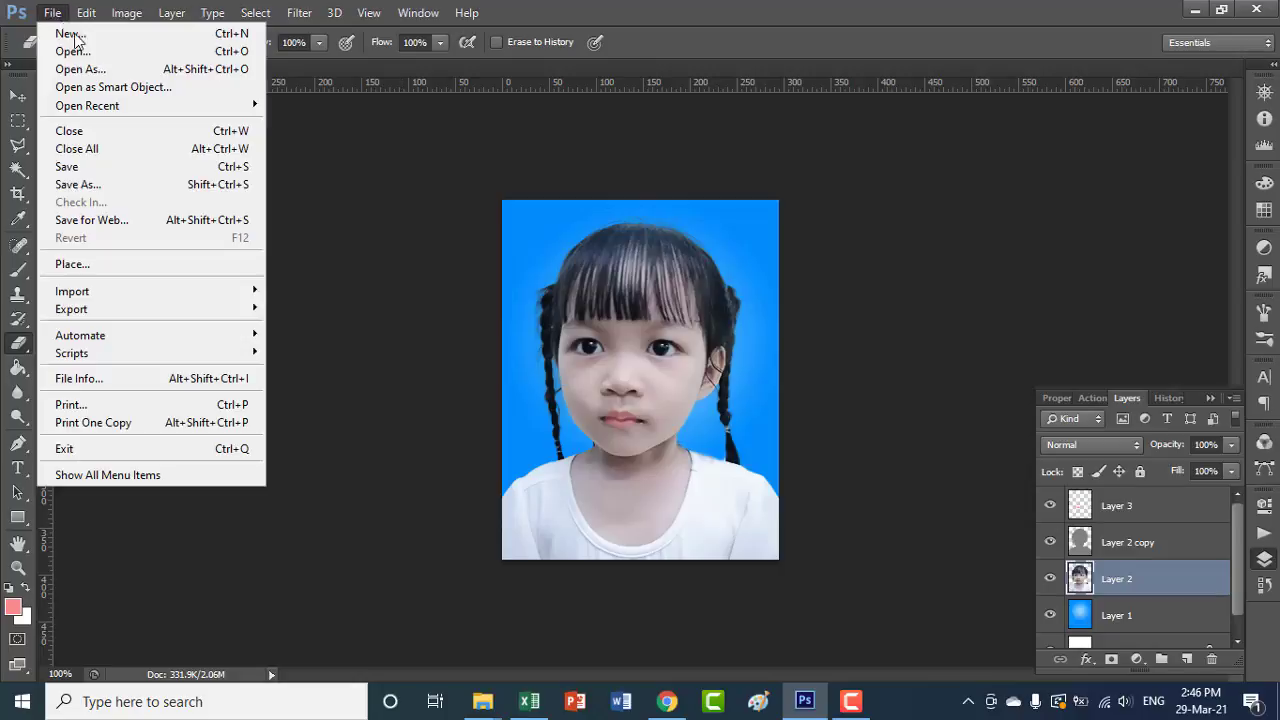
pyautogui.click(72, 34)
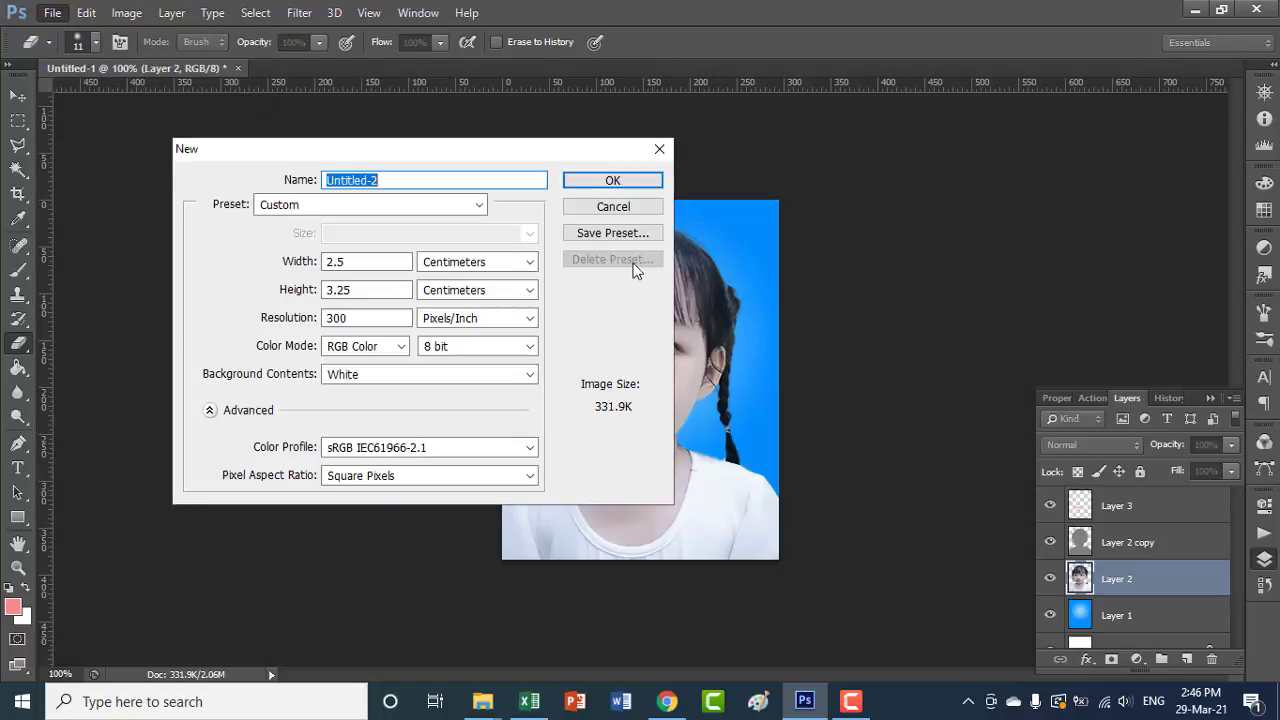
pyautogui.click(530, 262)
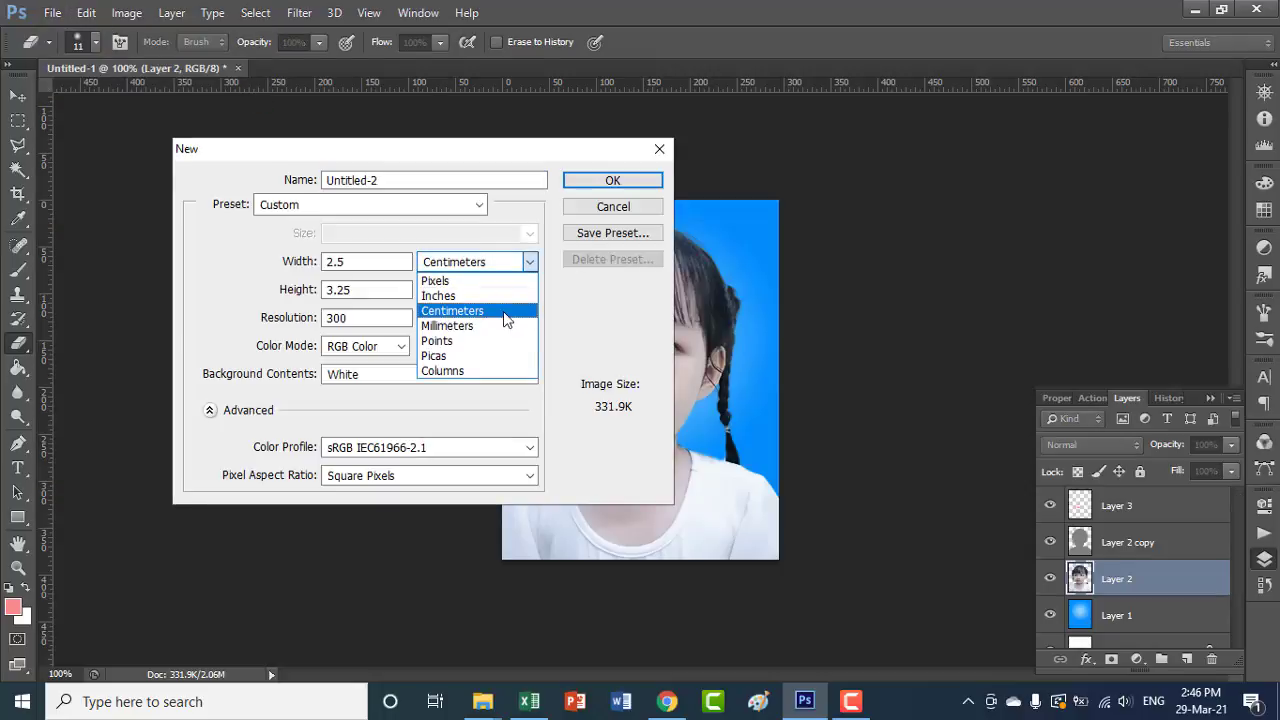
pyautogui.click(506, 296)
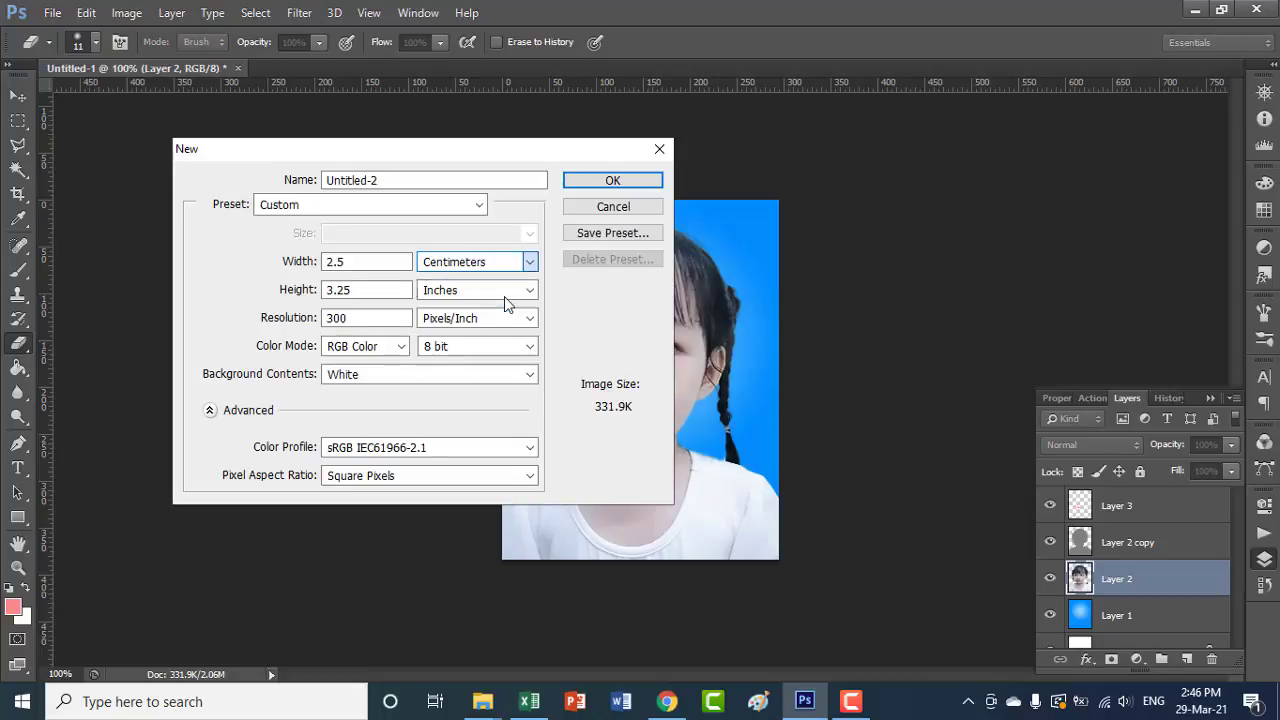
# Step: Make it 4 in wide by 6 in high, create it, and dock it as a tab
pyautogui.doubleClick(394, 265)
pyautogui.write('4')
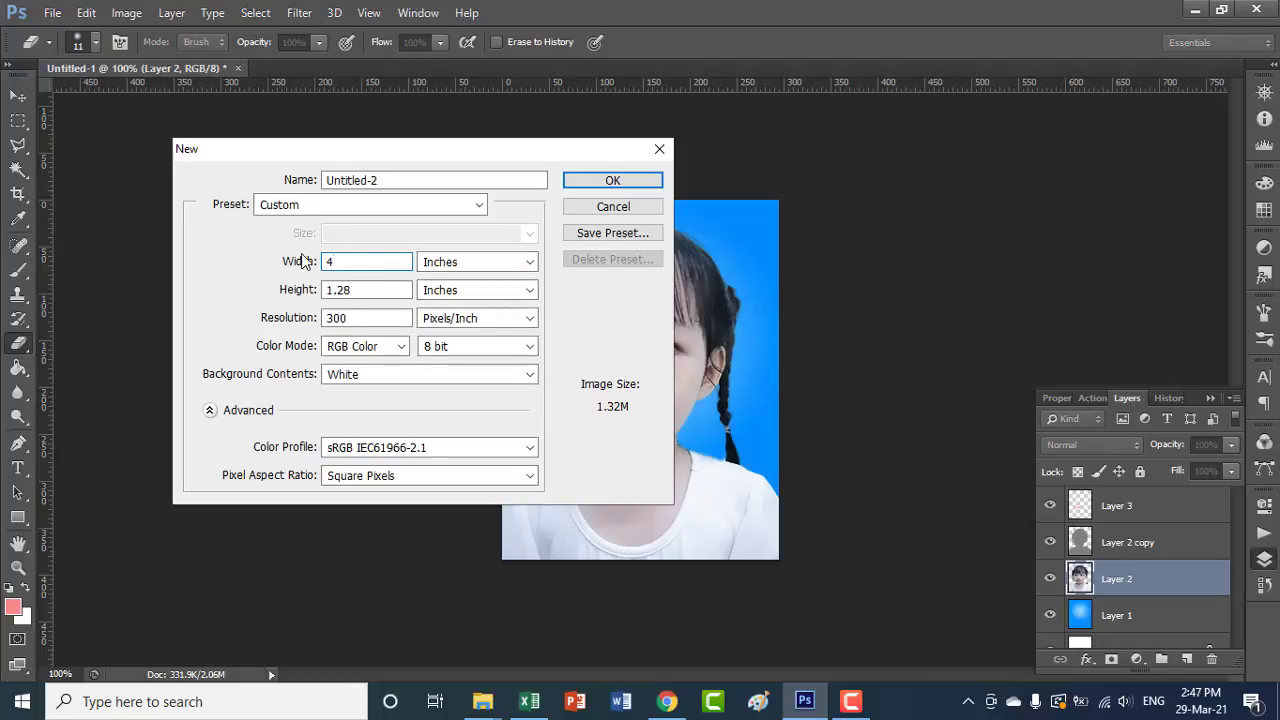
pyautogui.doubleClick(348, 290)
pyautogui.write('6')
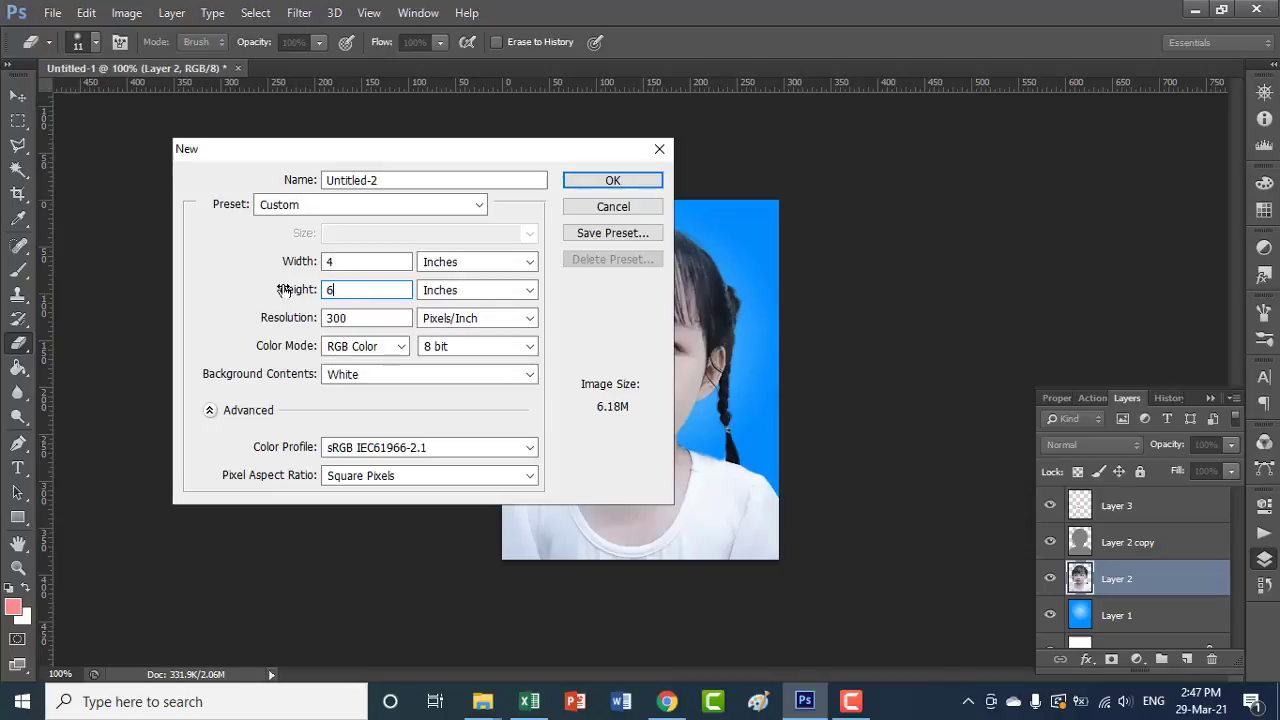
pyautogui.click(636, 182)
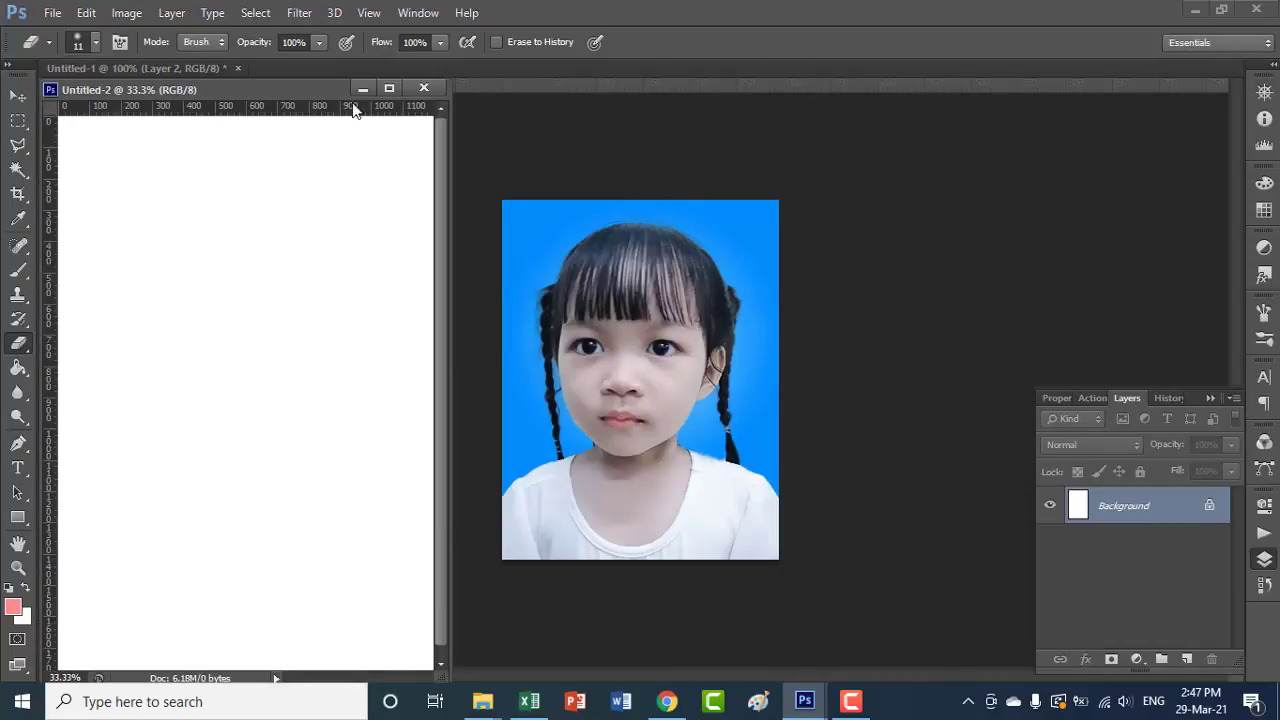
pyautogui.moveTo(352, 106); pyautogui.dragTo(767, 80)
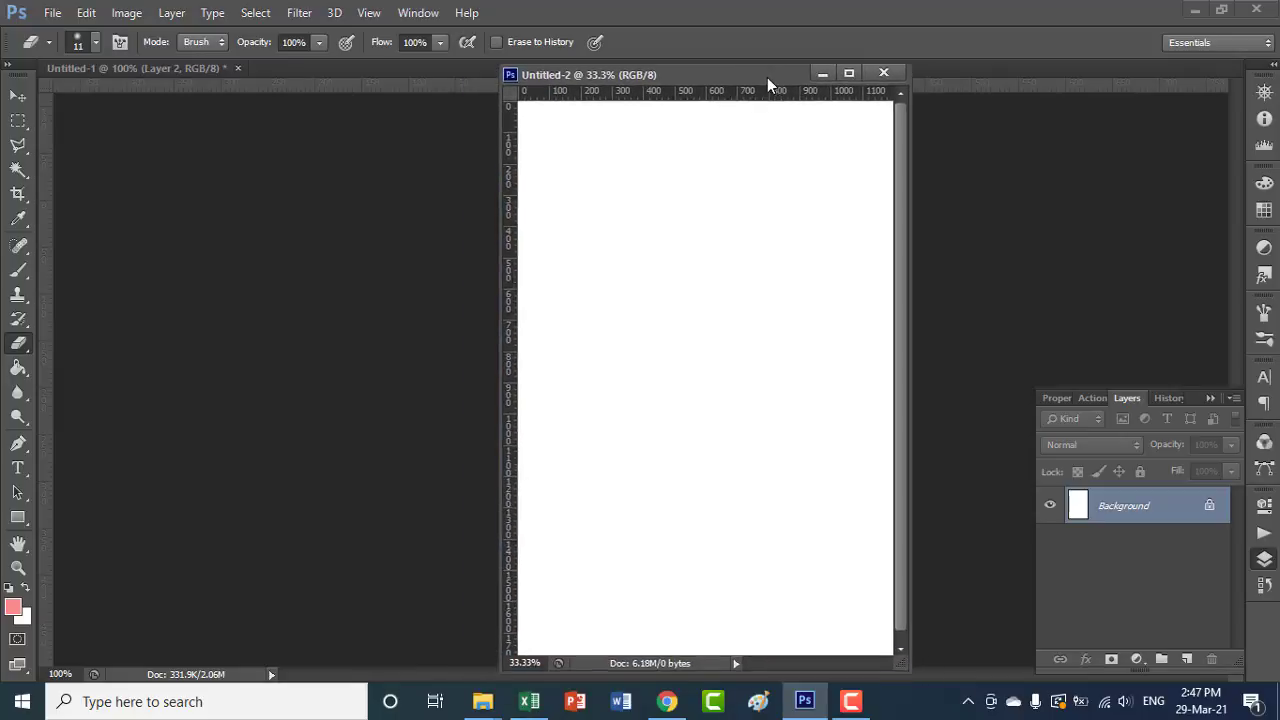
pyautogui.moveTo(767, 77); pyautogui.dragTo(767, 80)
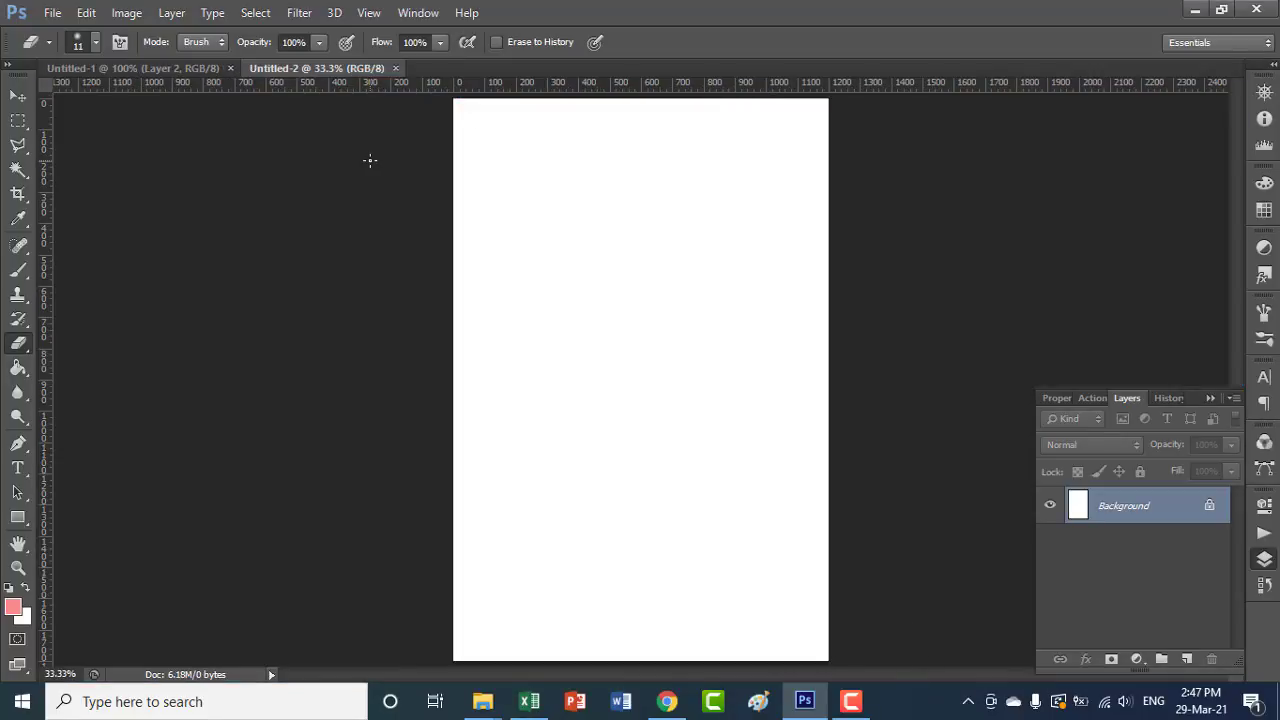
# Step: Open the photo 11.jpg from the Desktop
pyautogui.click(52, 14)
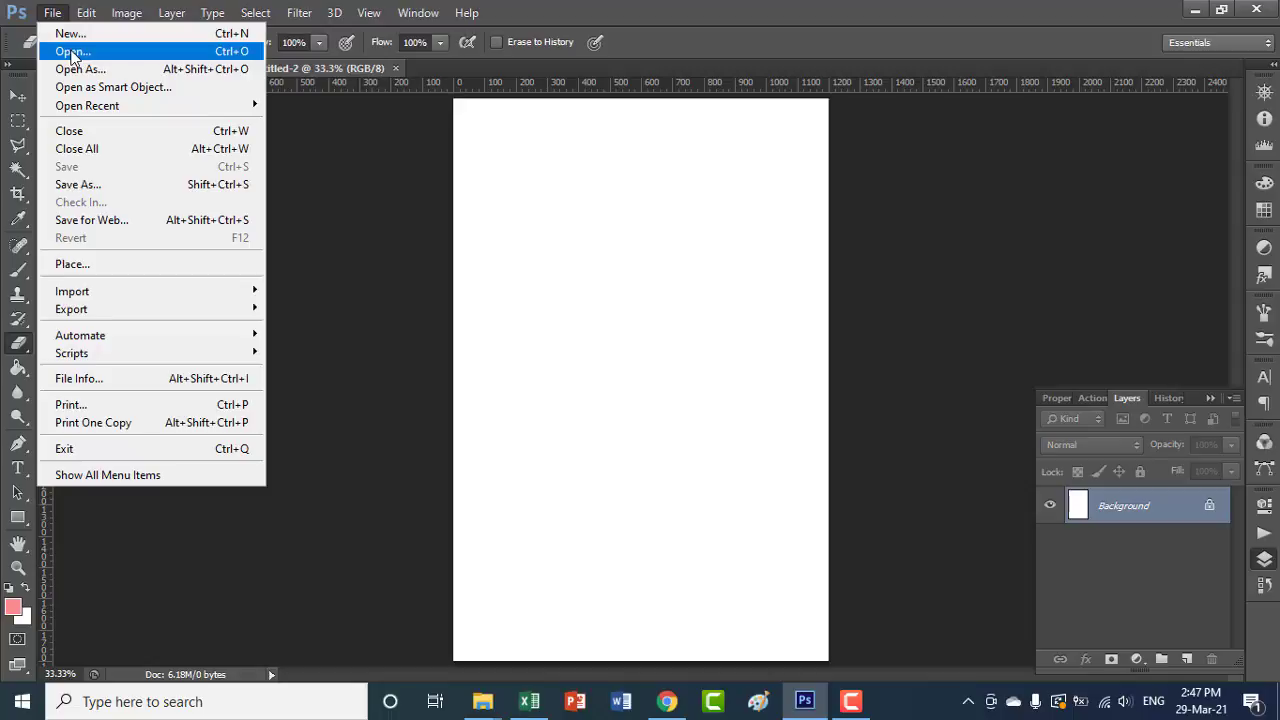
pyautogui.click(90, 54)
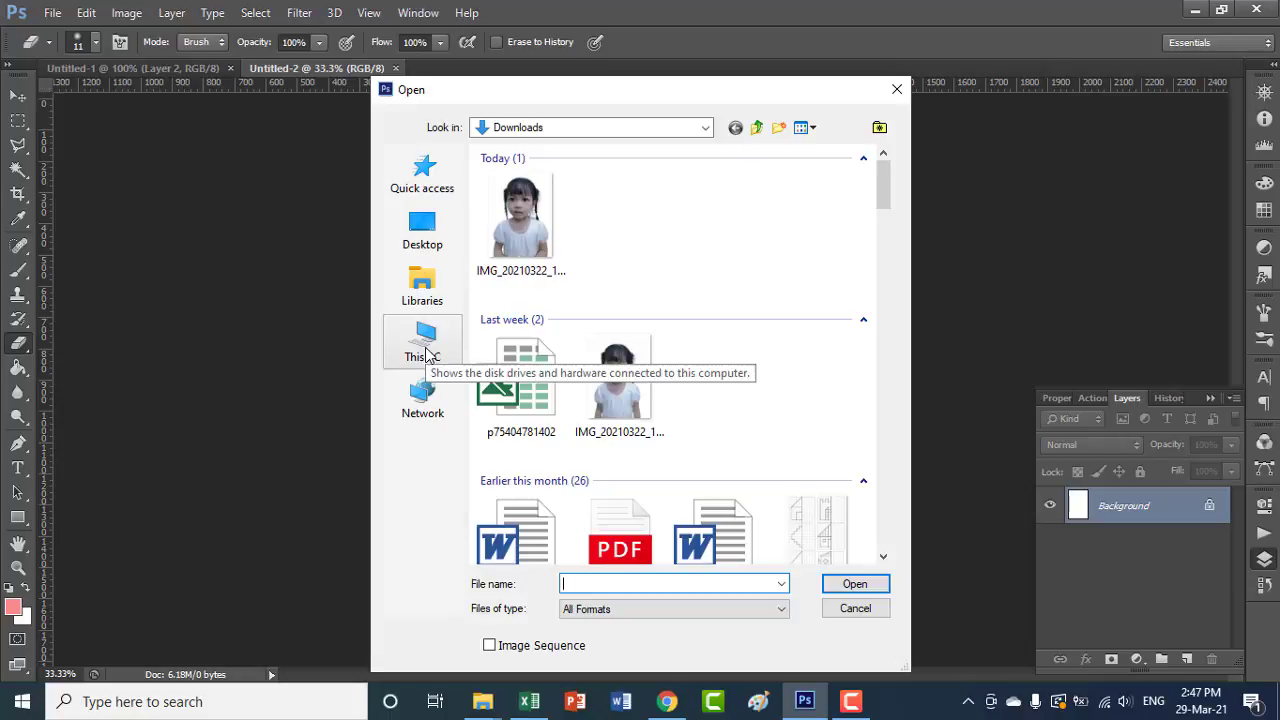
pyautogui.click(422, 230)
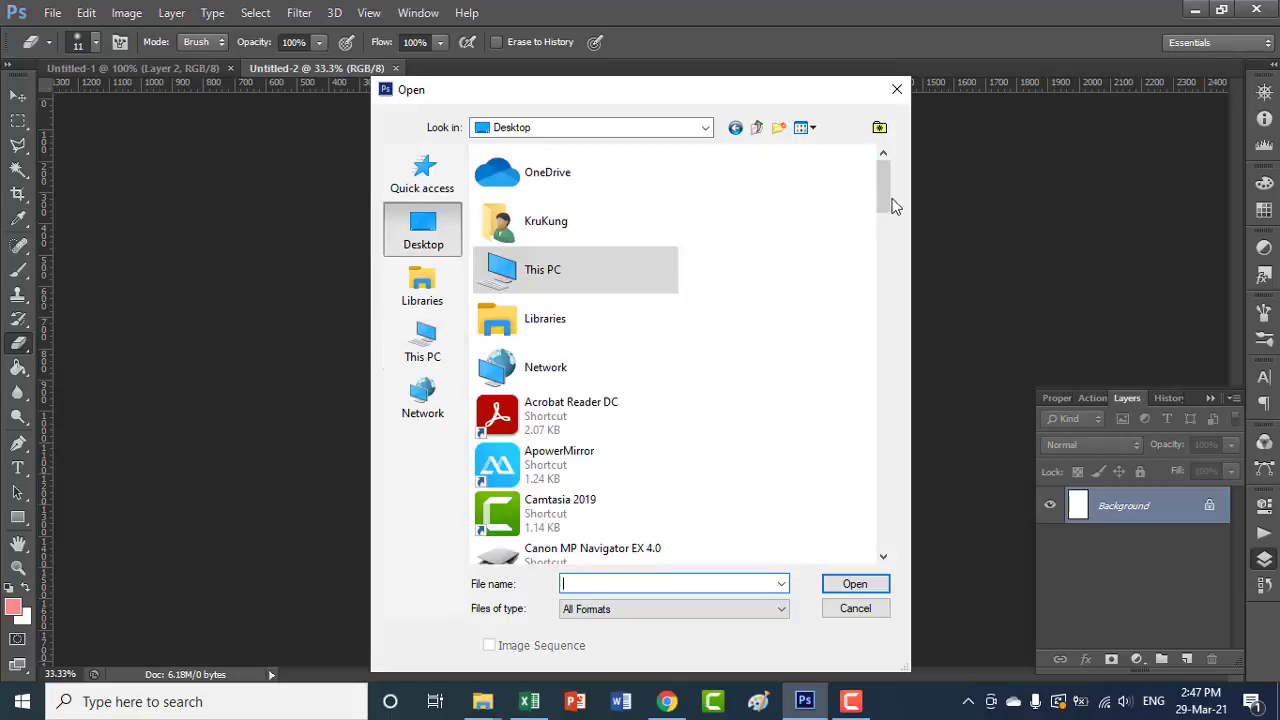
pyautogui.moveTo(884, 195)
pyautogui.mouseDown()
pyautogui.moveTo(881, 432)
pyautogui.moveTo(882, 412)
pyautogui.mouseUp()
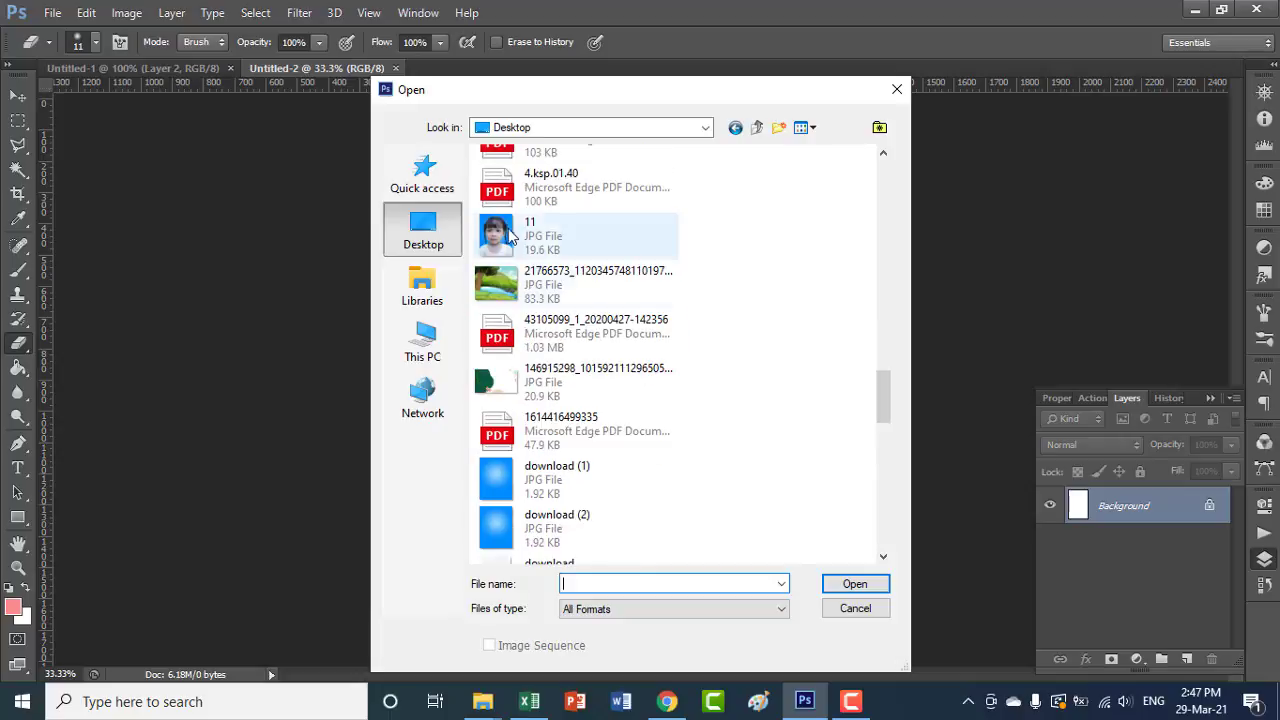
pyautogui.click(560, 236)
pyautogui.click(868, 582)
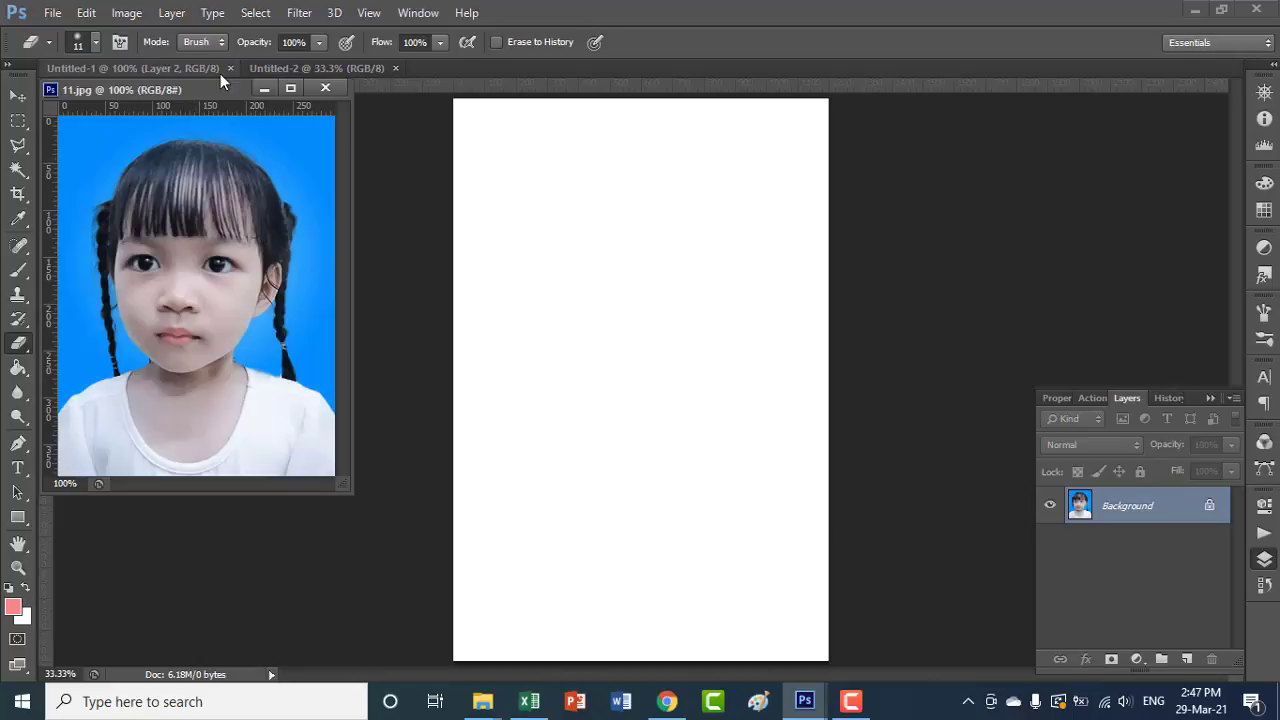
# Step: Select all of 11.jpg and move it onto the upper-left of Untitled-2
pyautogui.moveTo(214, 92); pyautogui.dragTo(278, 103)
pyautogui.hotkey('ctrl', 'a')
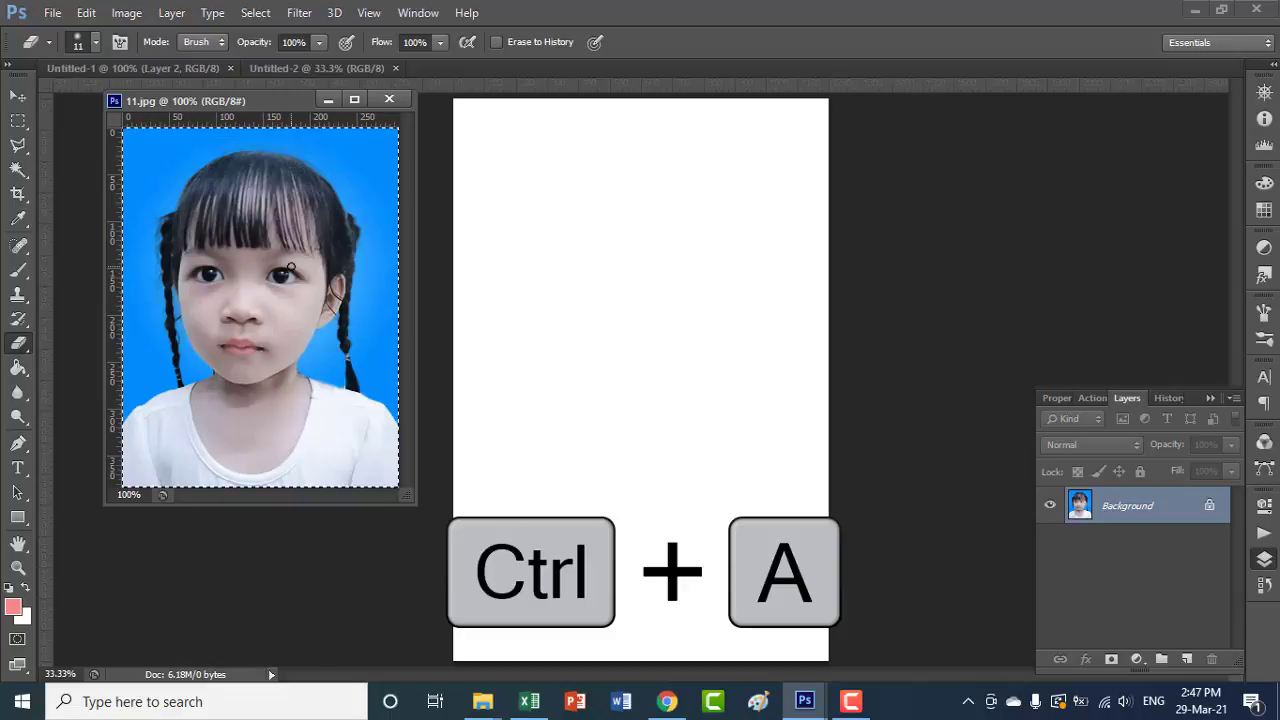
pyautogui.click(18, 97)
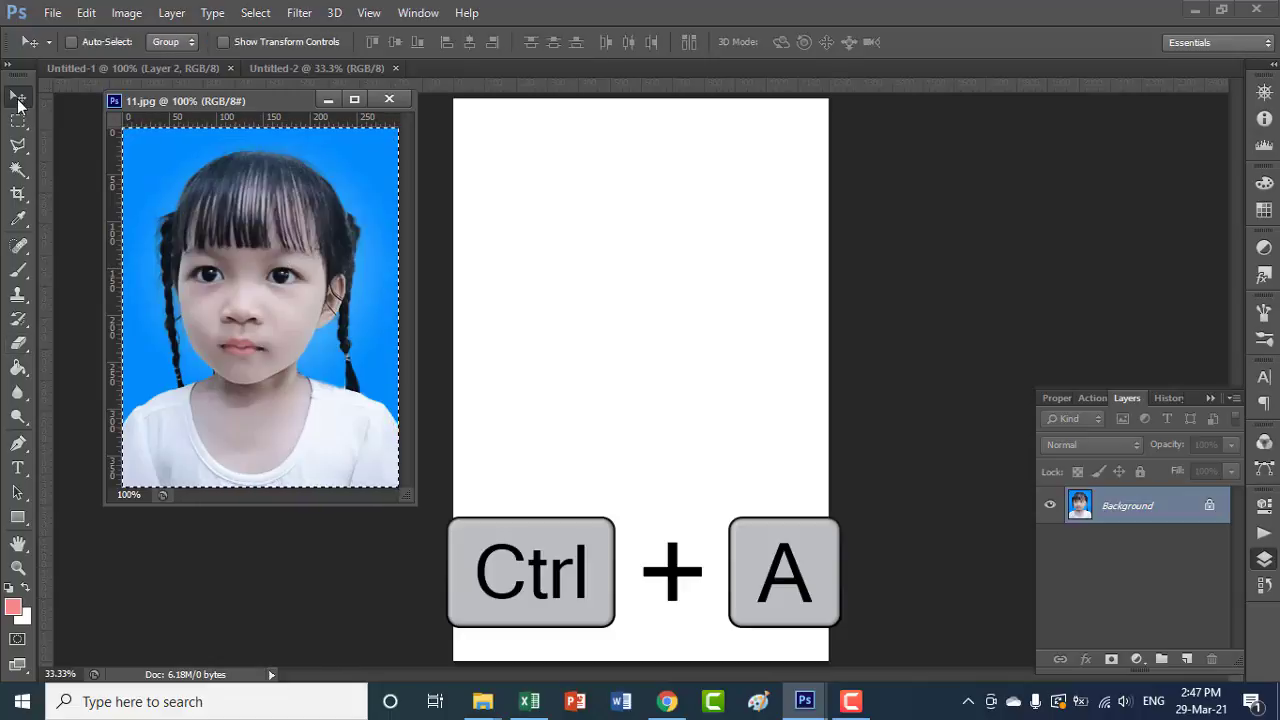
pyautogui.moveTo(320, 250)
pyautogui.mouseDown()
pyautogui.moveTo(563, 284)
pyautogui.moveTo(546, 168)
pyautogui.mouseUp()
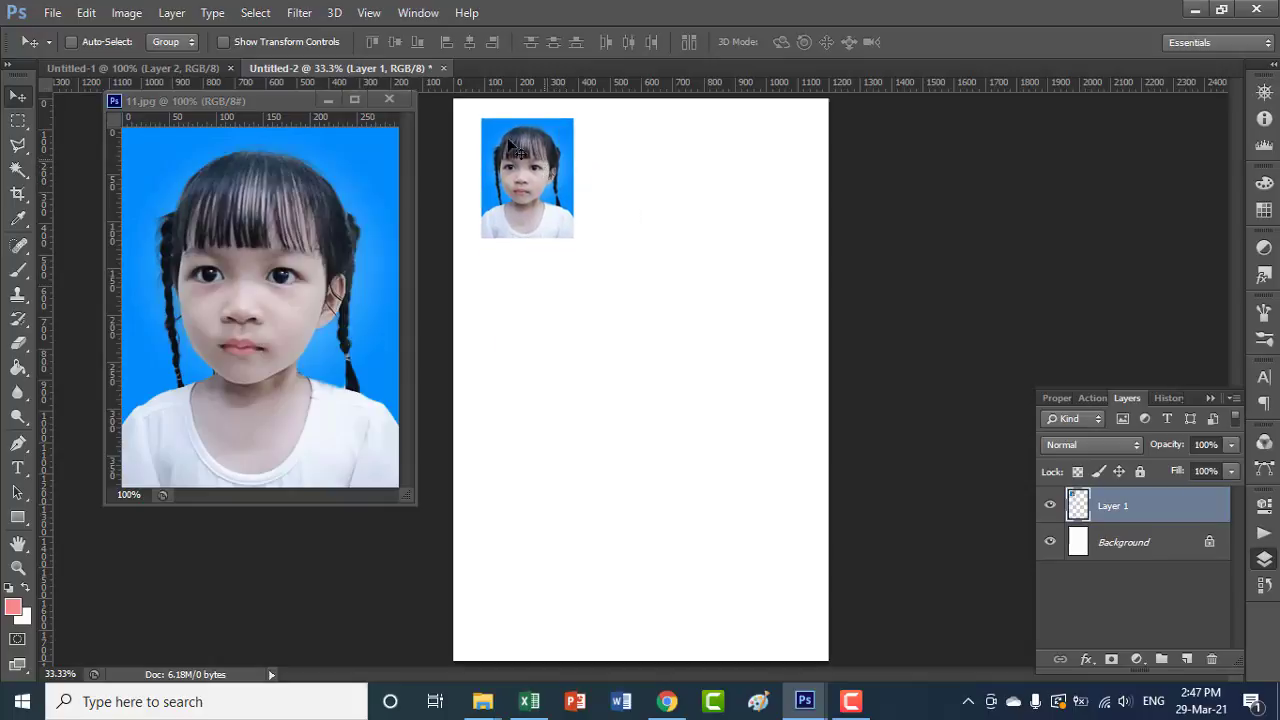
# Step: Close 11.jpg and lay out three copies of the photo across the top row
pyautogui.click(389, 99)
pyautogui.moveTo(540, 162); pyautogui.dragTo(541, 157)
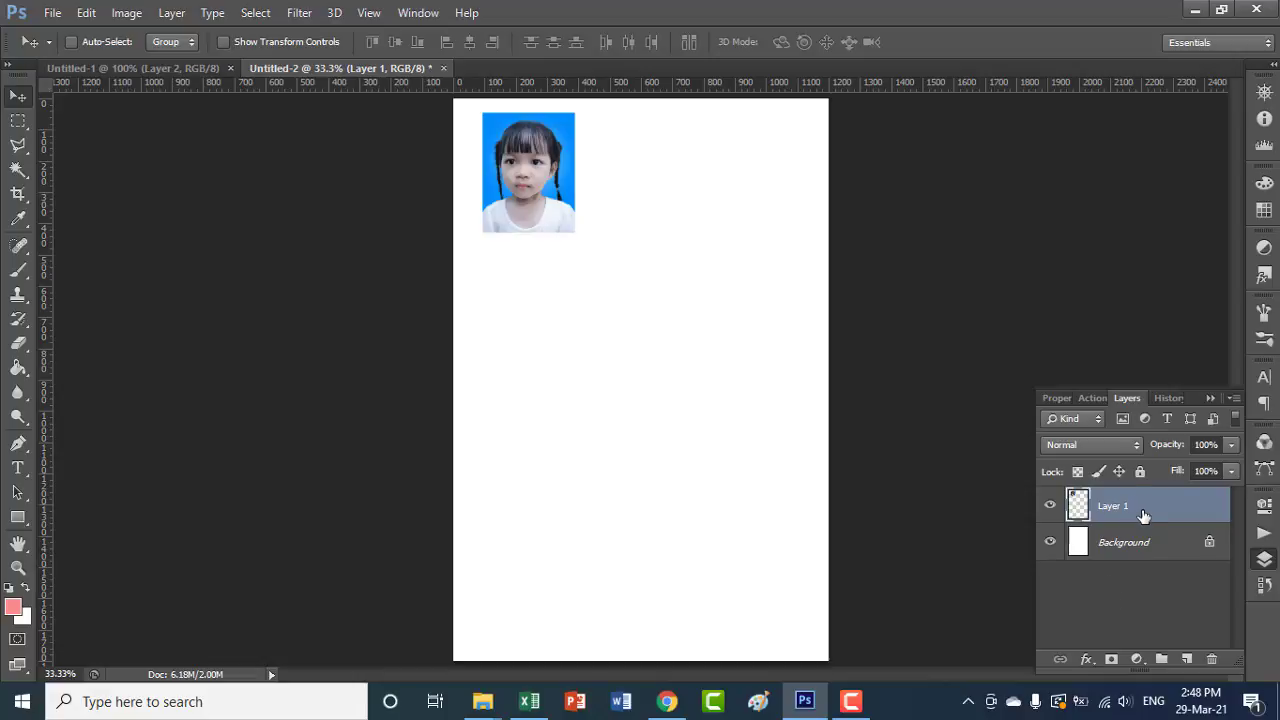
pyautogui.hotkey('ctrl', 'j')
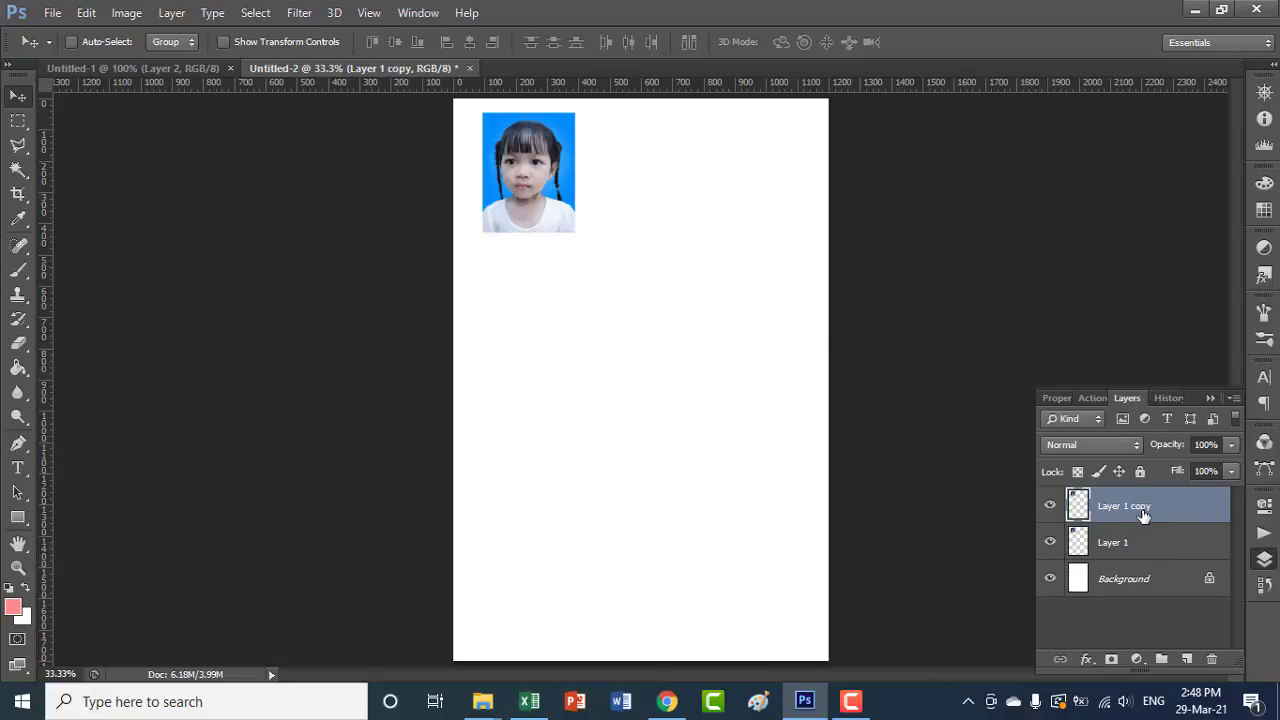
pyautogui.moveTo(563, 208); pyautogui.dragTo(652, 199)
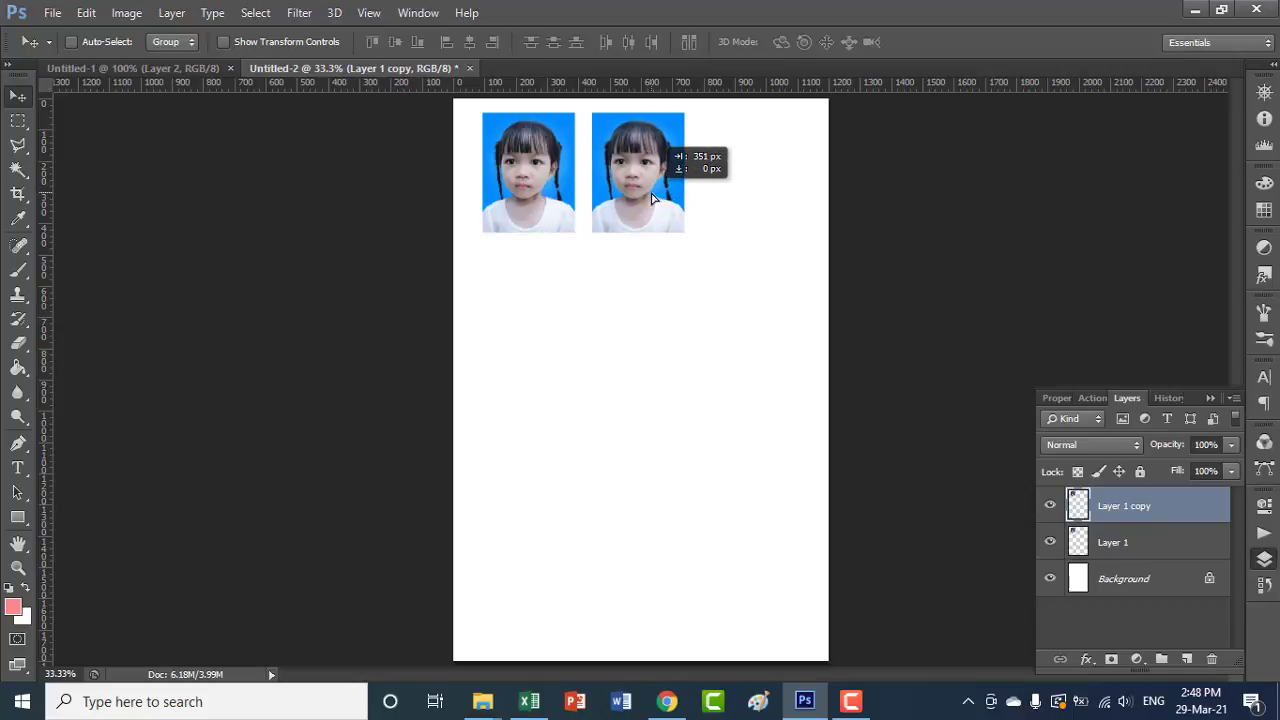
pyautogui.moveTo(652, 199); pyautogui.dragTo(664, 197)
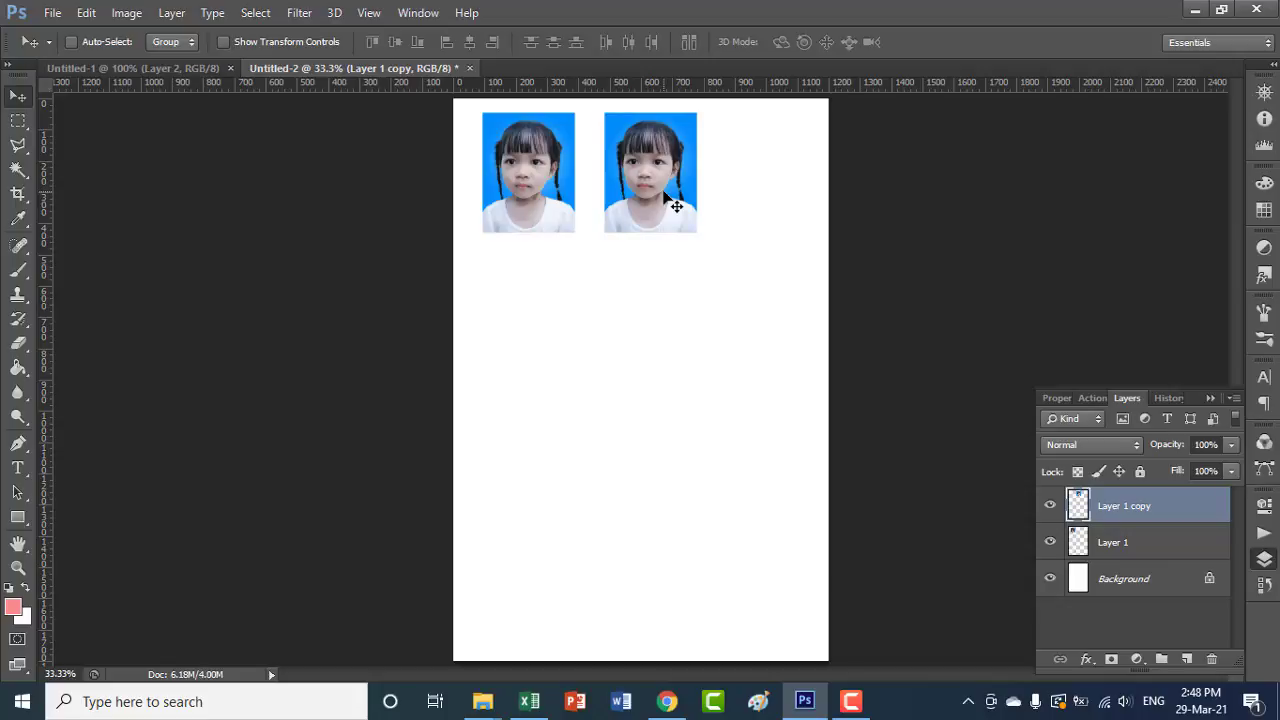
pyautogui.moveTo(676, 206)
pyautogui.mouseDown()
pyautogui.moveTo(705, 190)
pyautogui.moveTo(787, 186)
pyautogui.mouseUp()
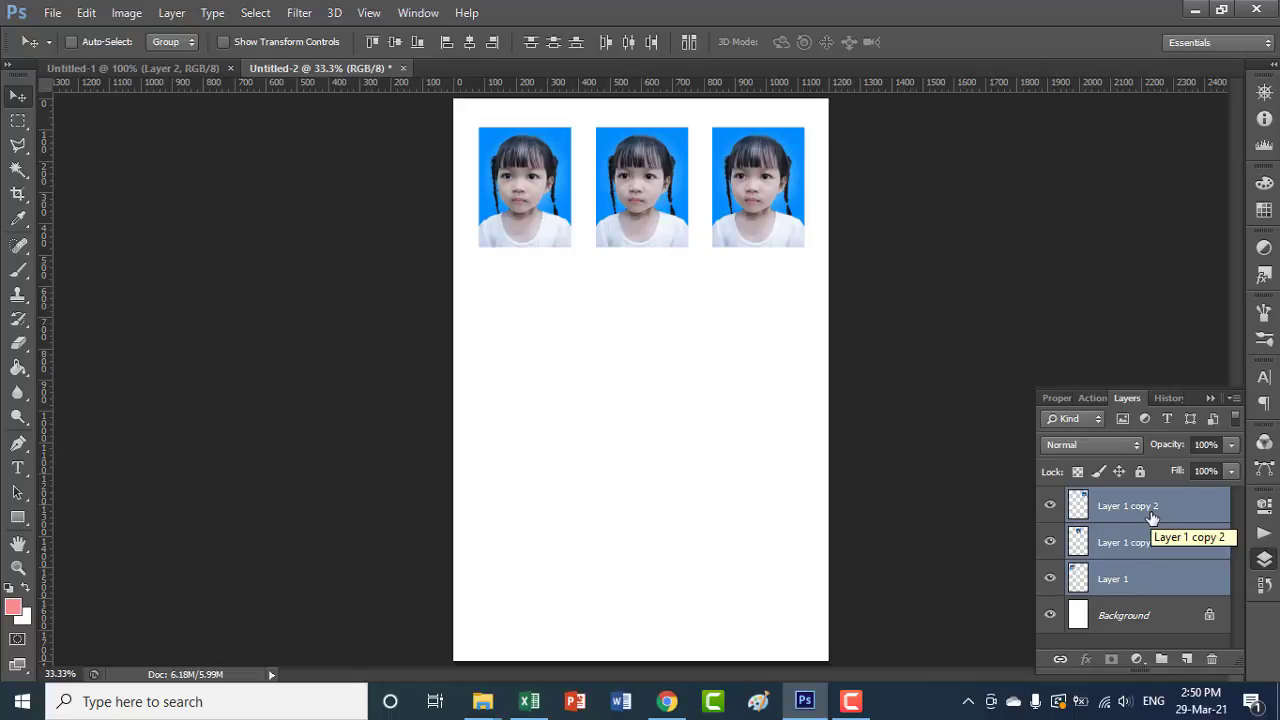
# Step: Select the three top-row photo layers together
pyautogui.click(1160, 508)
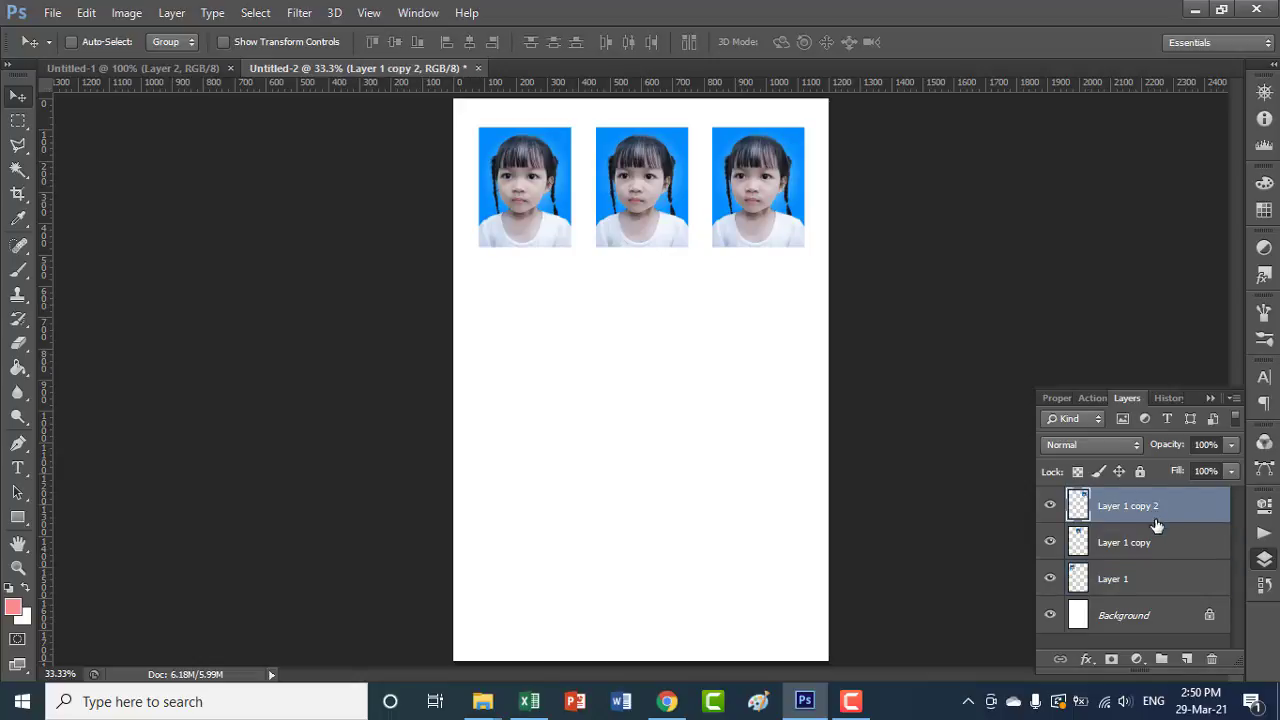
pyautogui.keyDown('ctrl'); pyautogui.click(1152, 546); pyautogui.keyUp('ctrl')
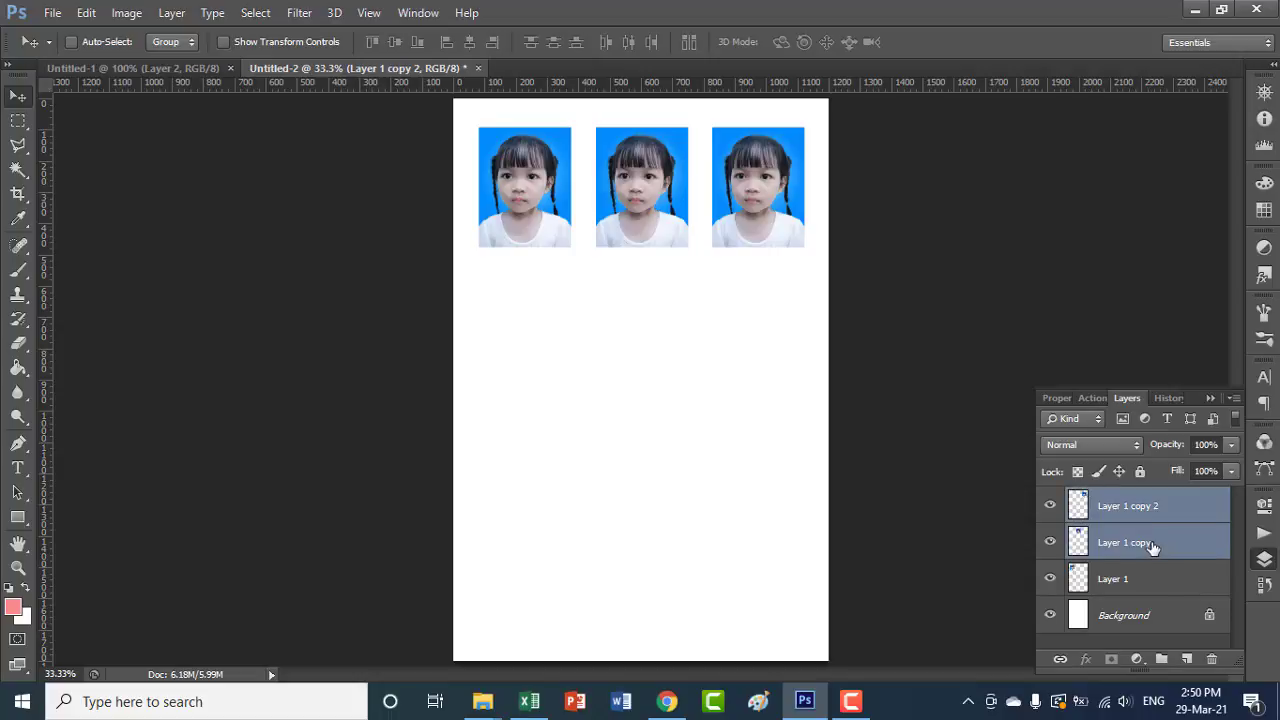
pyautogui.keyDown('ctrl'); pyautogui.click(1150, 582); pyautogui.keyUp('ctrl')
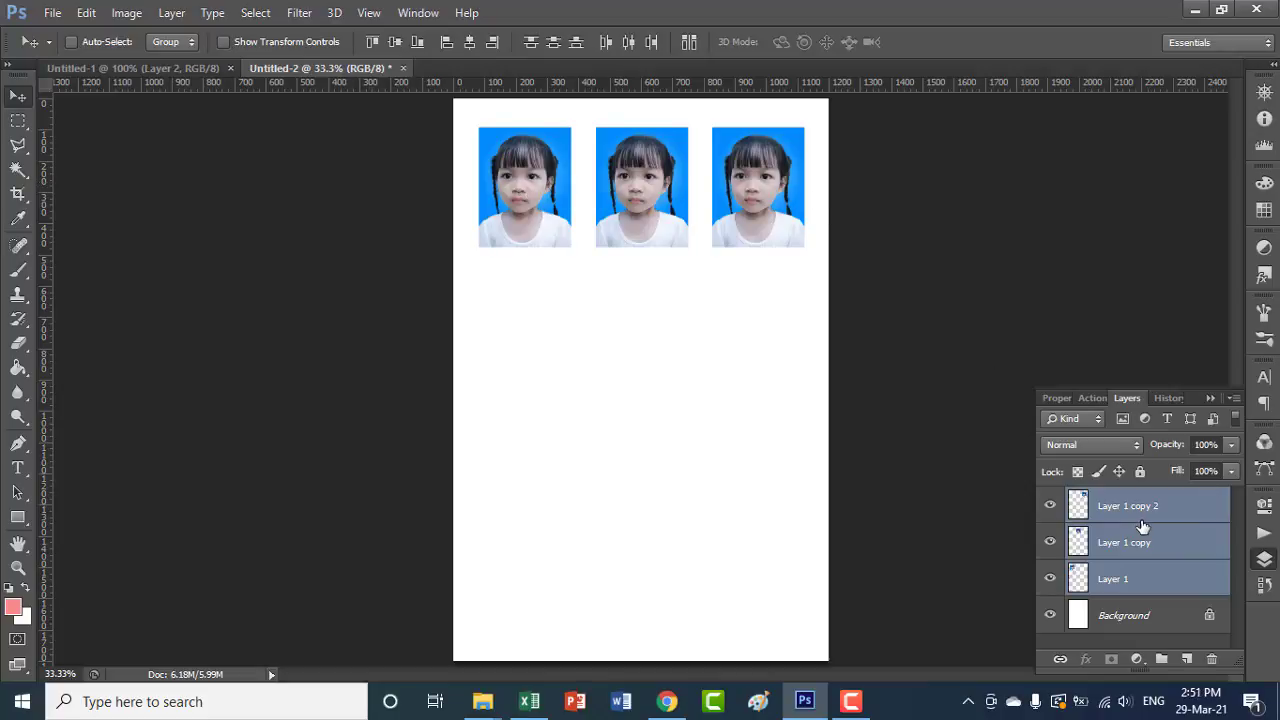
# Step: Duplicate the top row twice, moving the copies down into a second and third row
pyautogui.hotkey('ctrl', 'j')
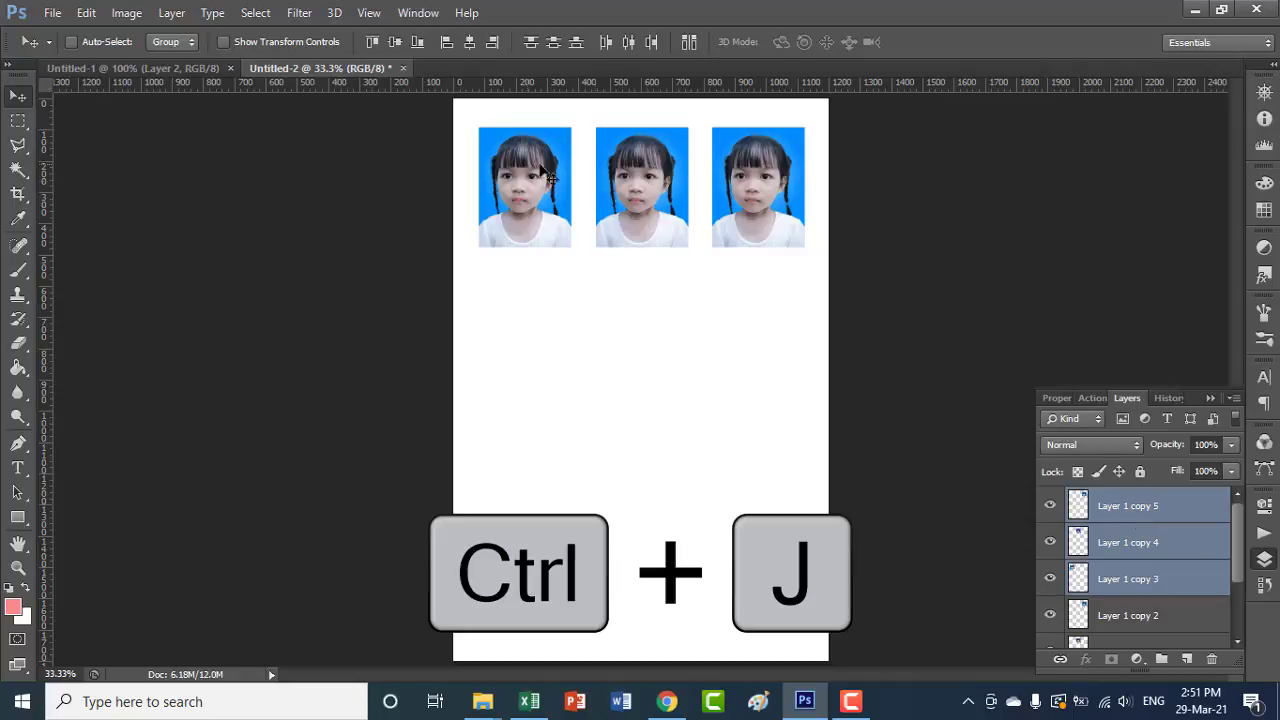
pyautogui.moveTo(757, 185); pyautogui.dragTo(758, 347)
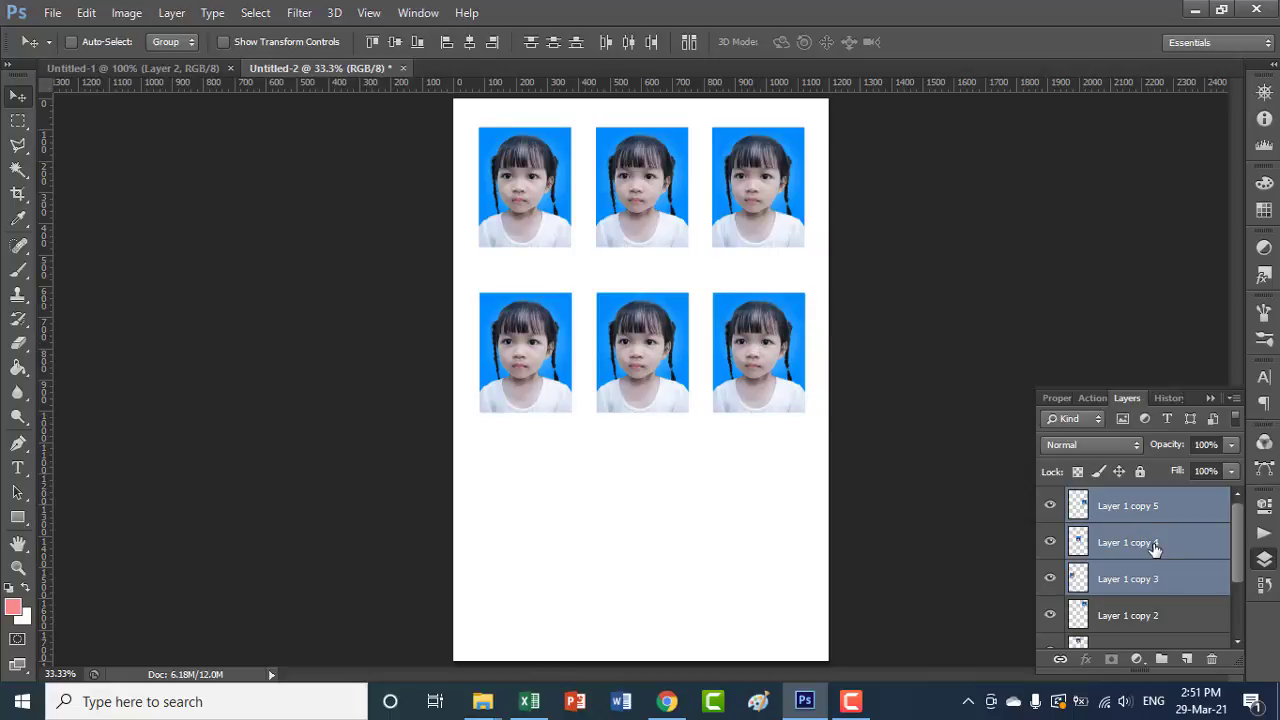
pyautogui.hotkey('ctrl', 'j')
pyautogui.moveTo(752, 340); pyautogui.dragTo(751, 497)
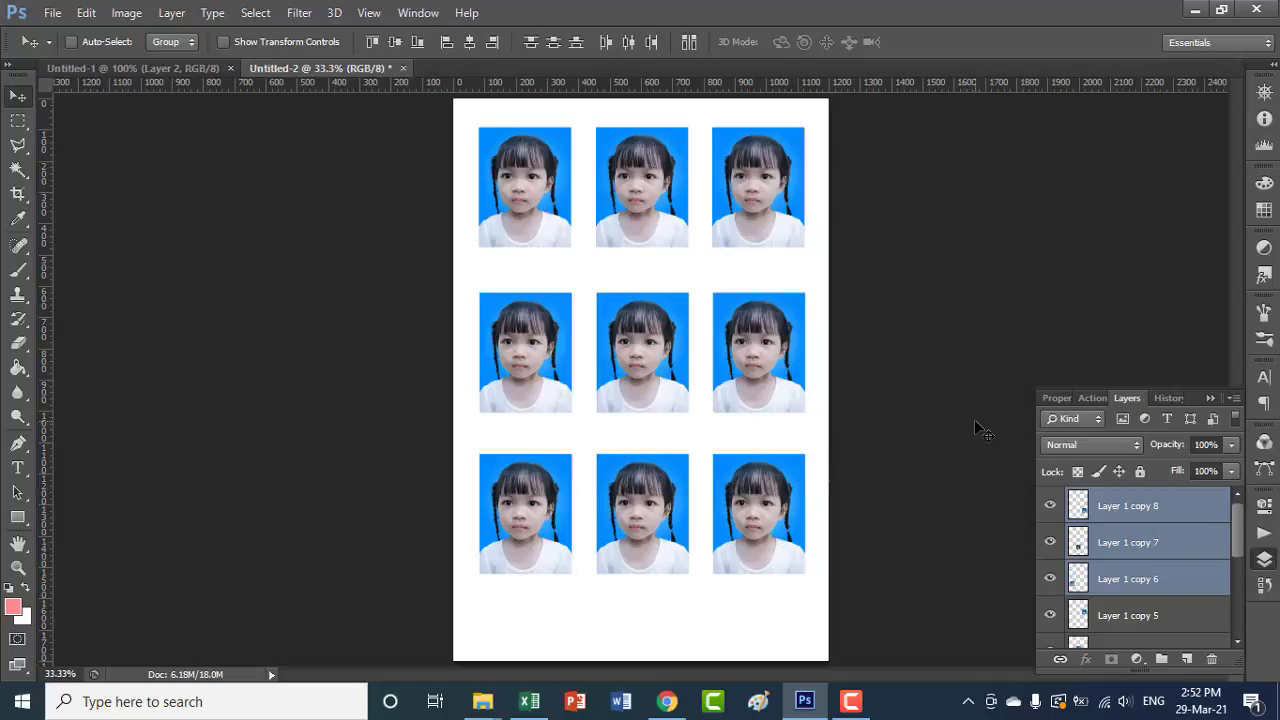